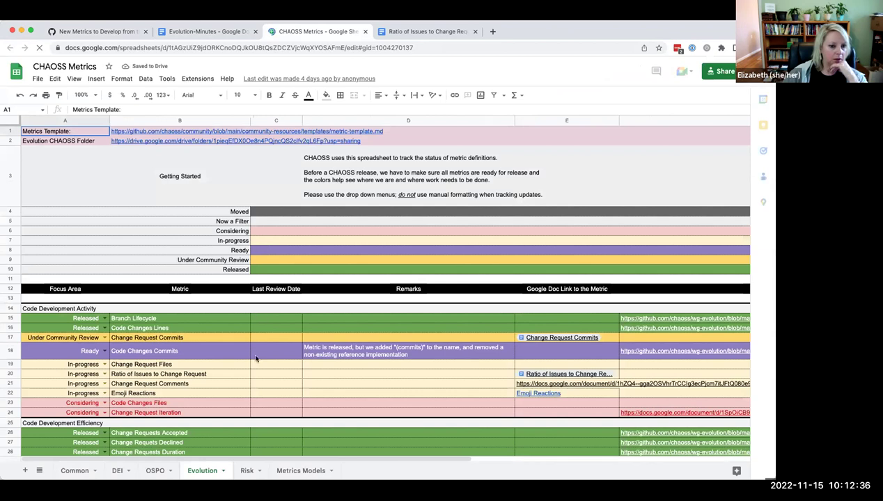
Step: Scroll the Evolution sheet to Code Development Efficiency and select the Change Request Issue Mapping metric in row 31
scroll(284, 335, down, 1)
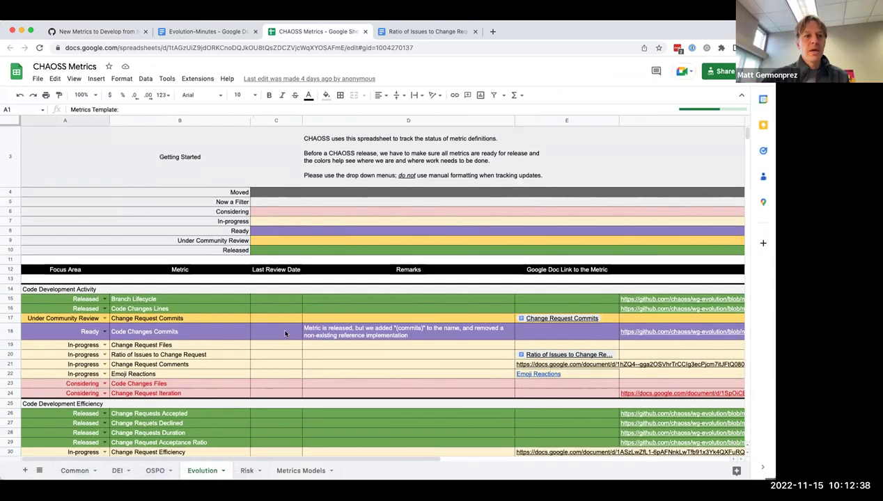
scroll(171, 330, down, 2)
scroll(165, 334, down, 1)
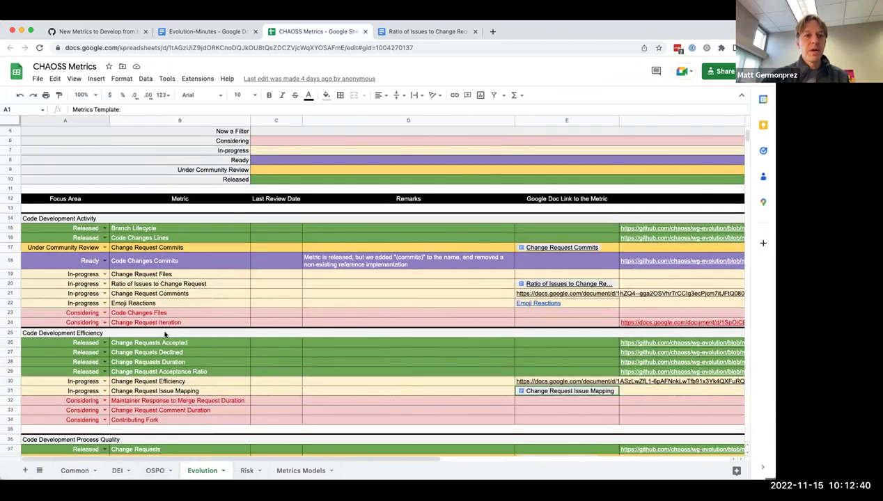
scroll(165, 334, down, 2)
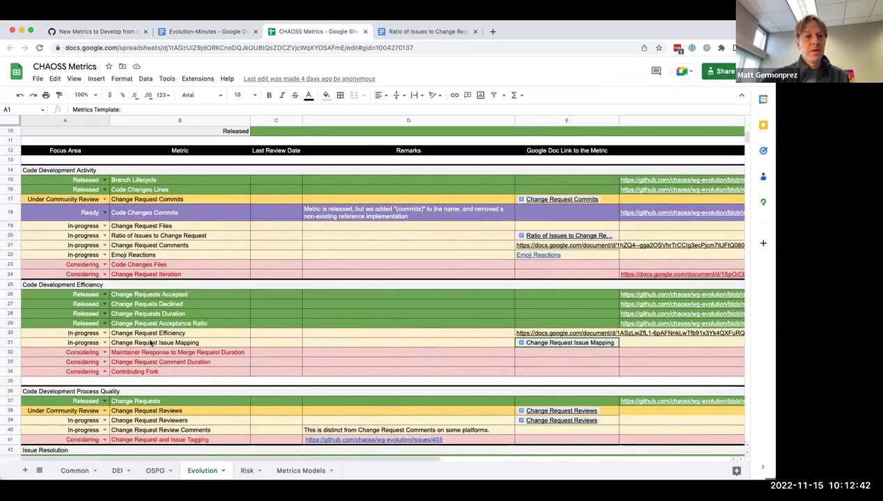
click(150, 342)
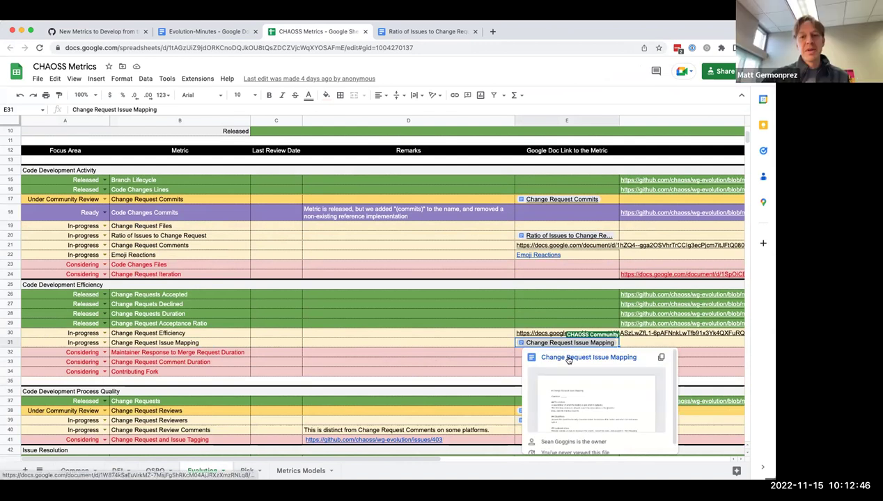
Step: Close the Change Request Issue Mapping doc and copy the Ratio of Issues to Change Requests document's address
click(562, 358)
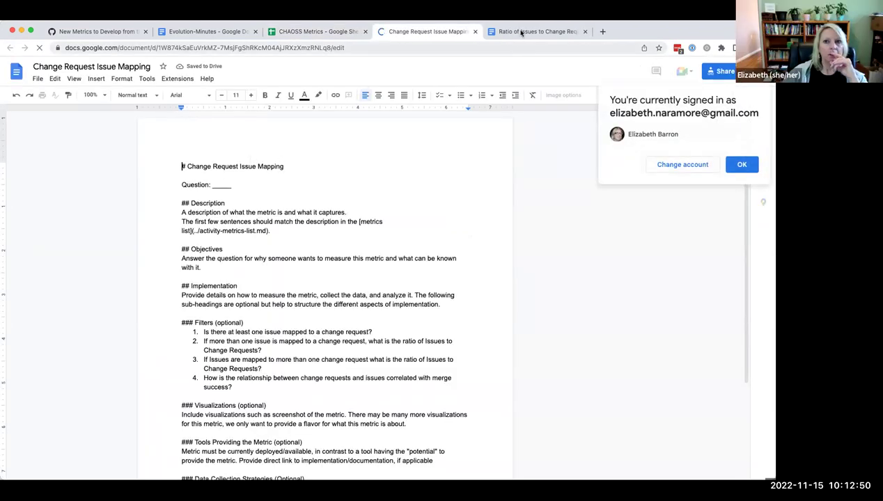
click(497, 32)
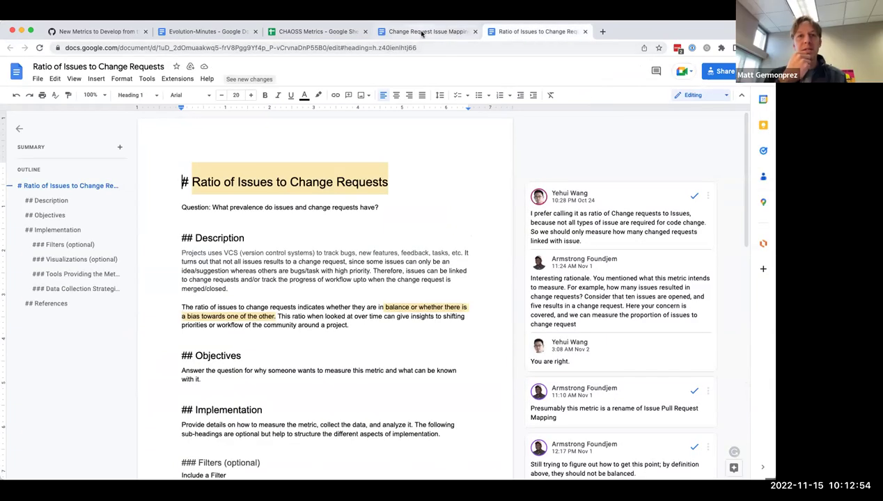
click(422, 32)
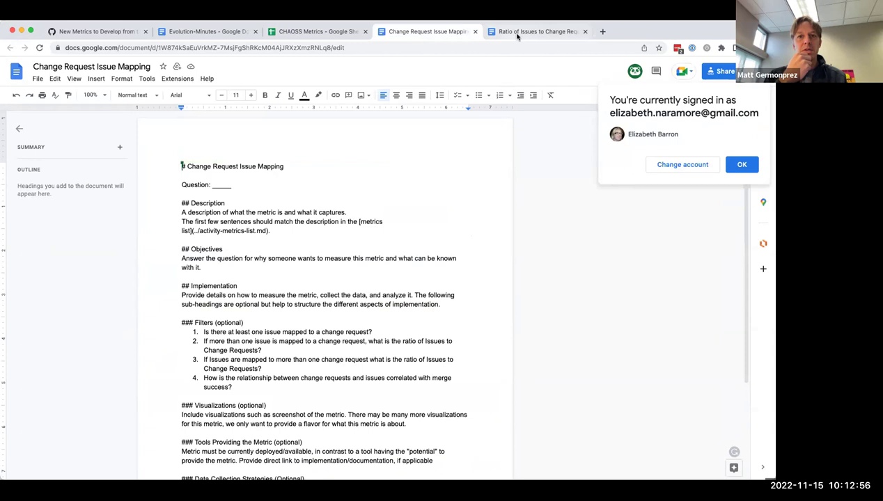
click(476, 32)
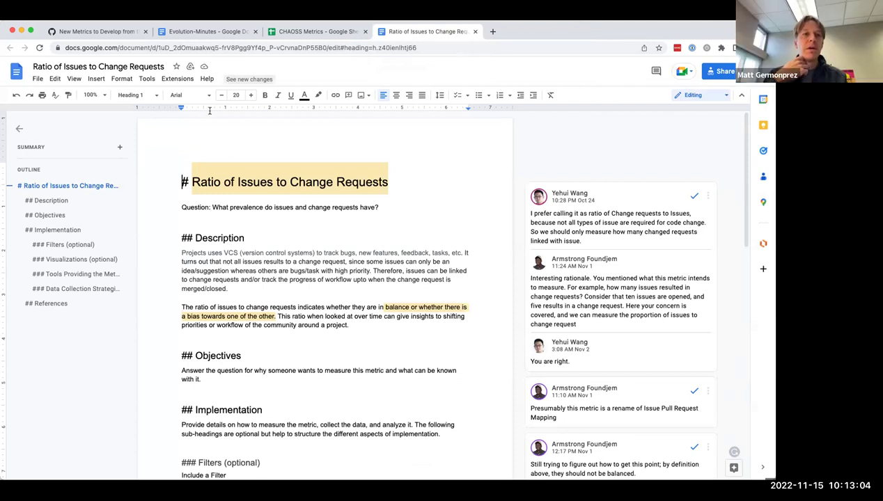
click(138, 48)
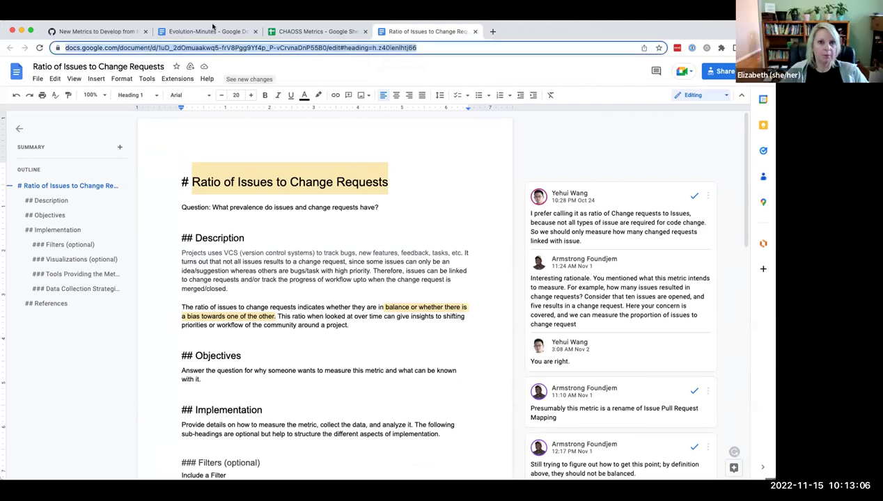
key(ctrl+shift+Tab)
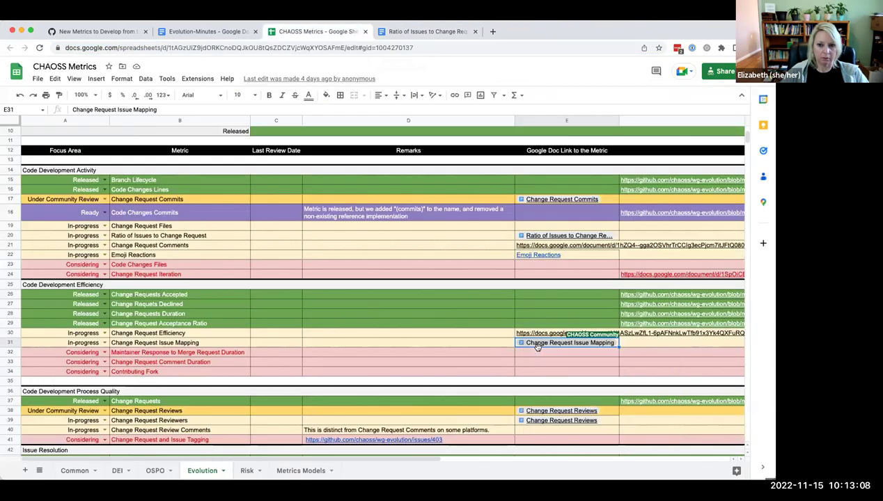
key(ctrl+z)
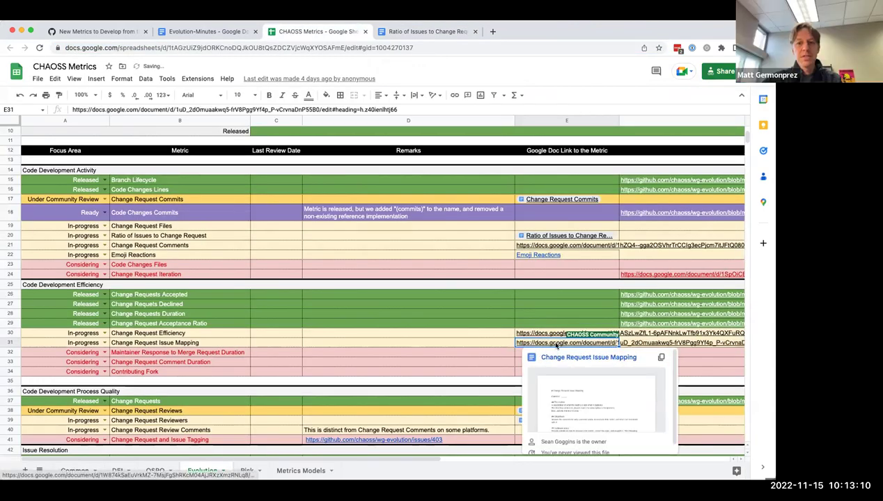
click(518, 356)
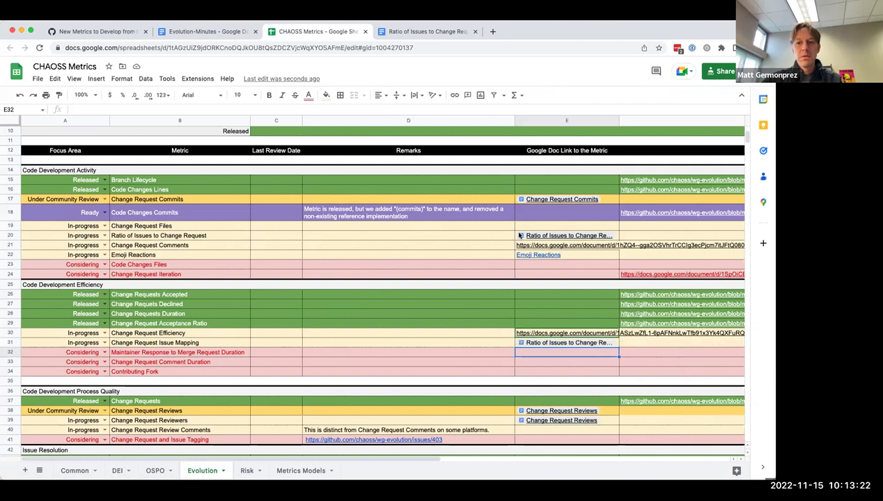
mouse_move(549, 241)
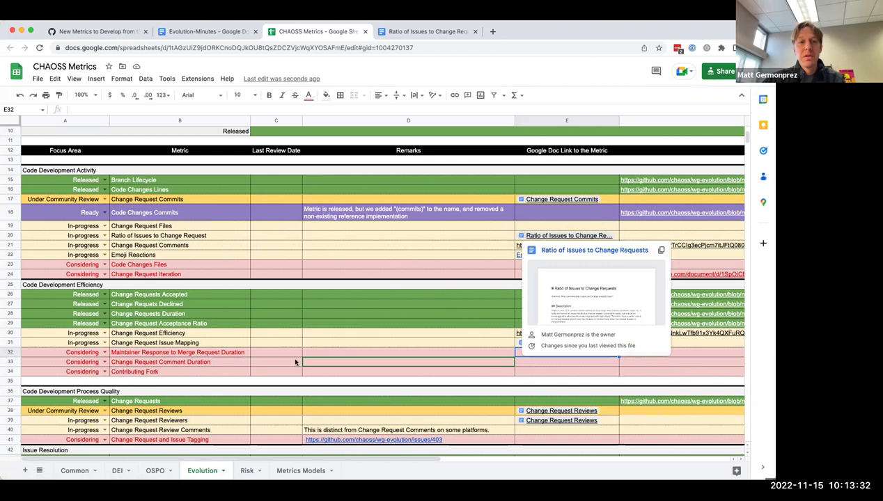
key(super+z)
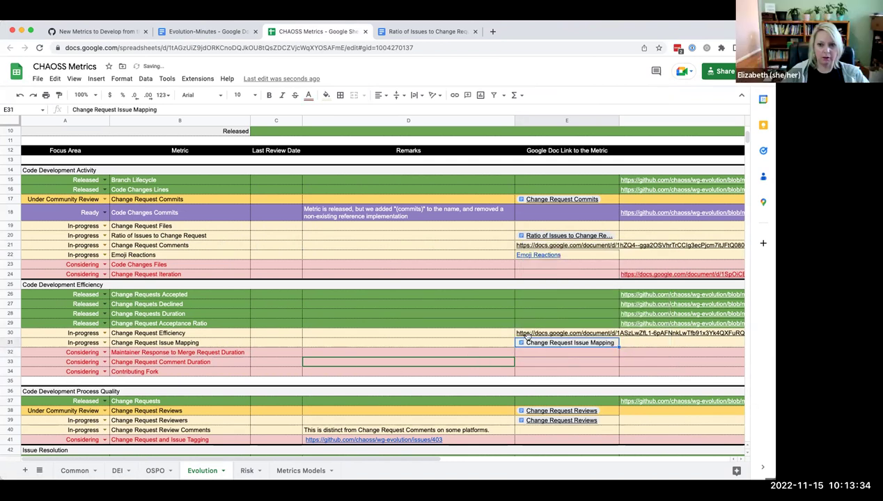
mouse_move(548, 343)
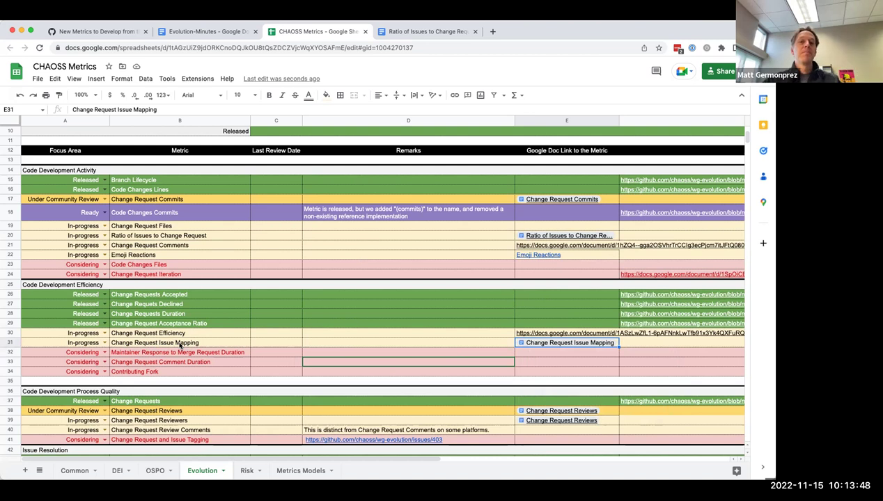
Step: Delete row 31 (Change Request Issue Mapping) and select the Ratio of Issues to Change Requests metric
right_click(12, 343)
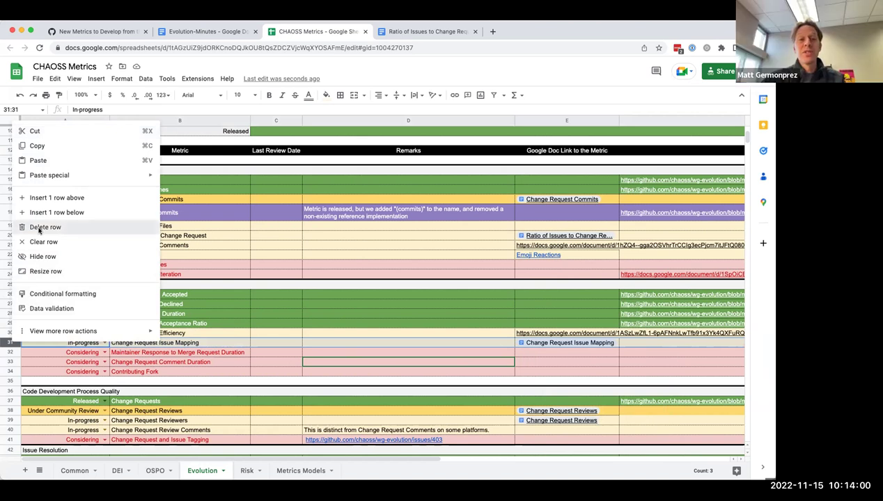
click(41, 227)
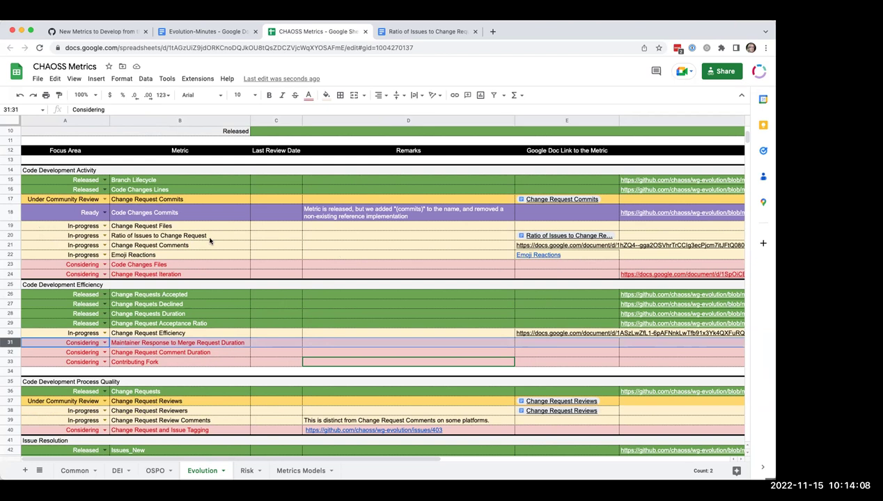
click(114, 237)
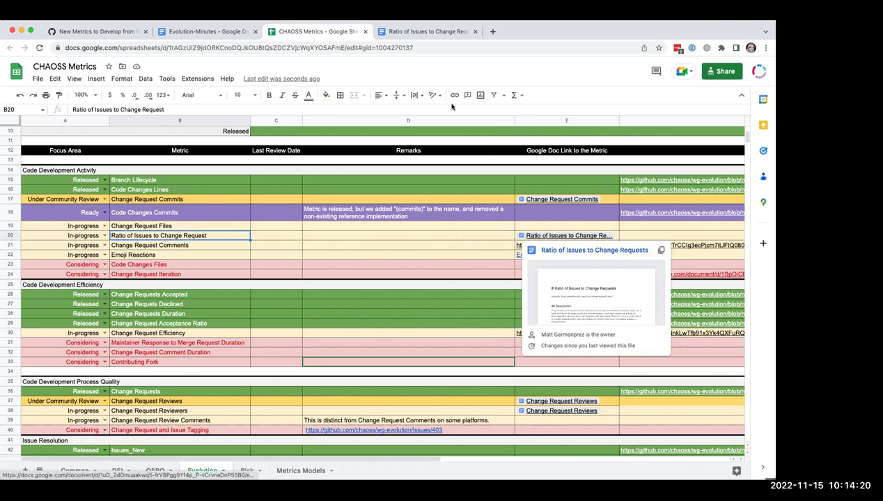
Step: Select the 'Issue Pull Request Mapping' agenda text in Evolution-Minutes, then view GitHub issue #458
key(ctrl+shift+Tab)
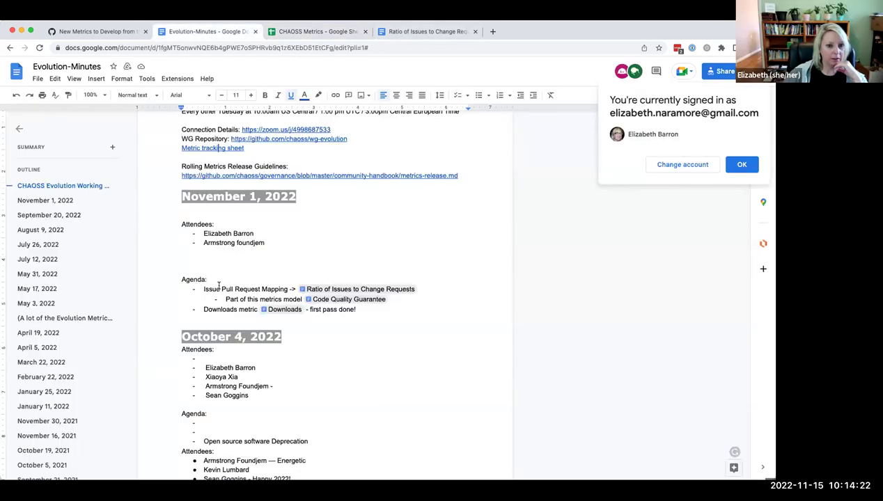
drag(204, 289, 286, 289)
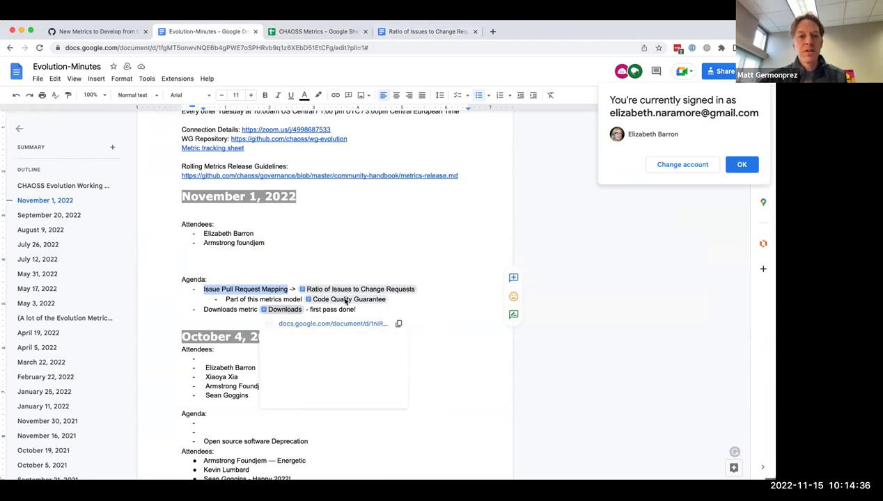
mouse_move(341, 303)
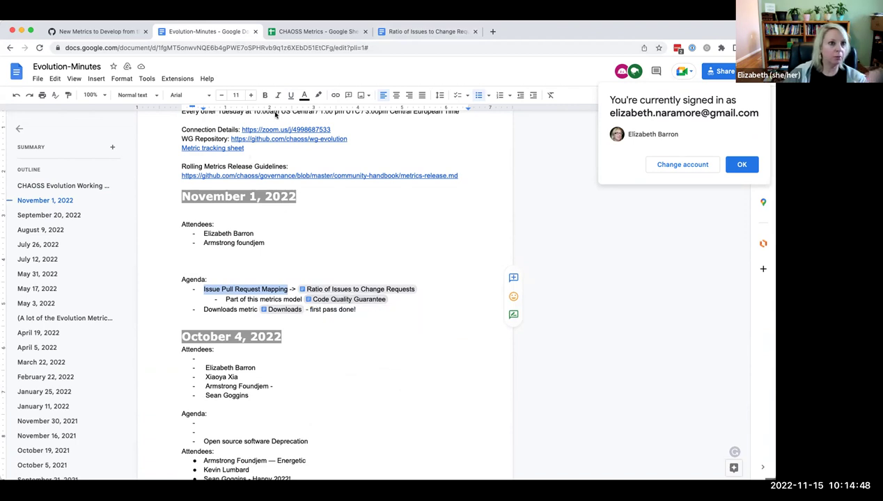
click(115, 32)
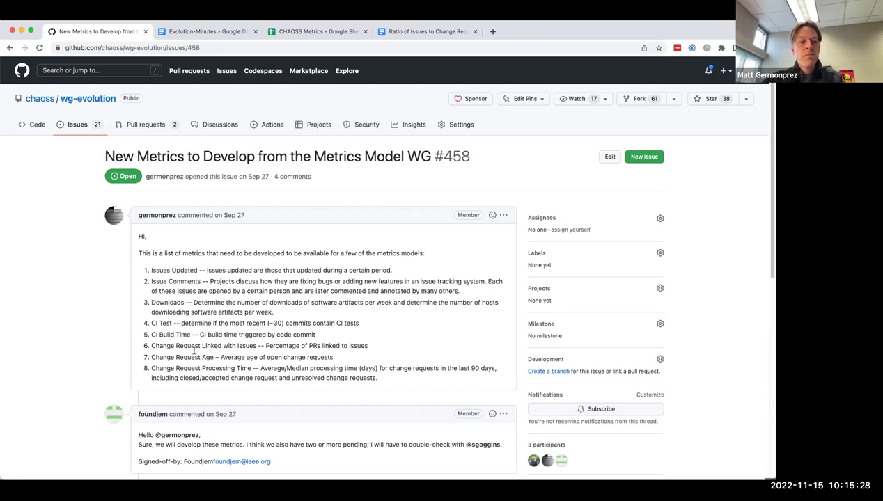
Step: Select item 6 'Change Request Linked with Issues', check the Docs tabs, then show issue #458's first-comment options
drag(151, 346, 368, 348)
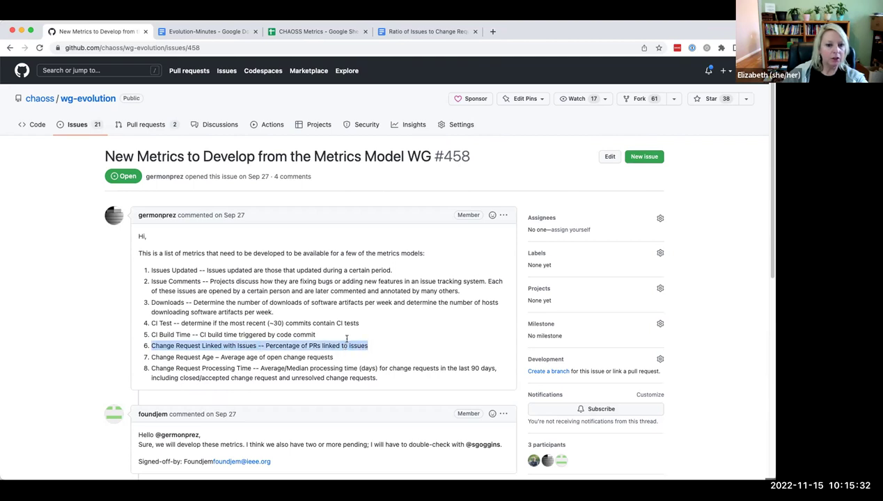
click(397, 31)
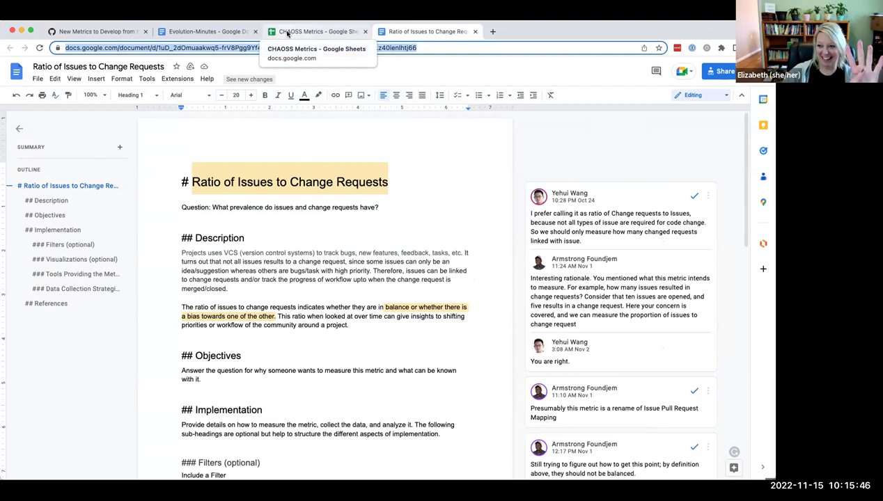
click(217, 31)
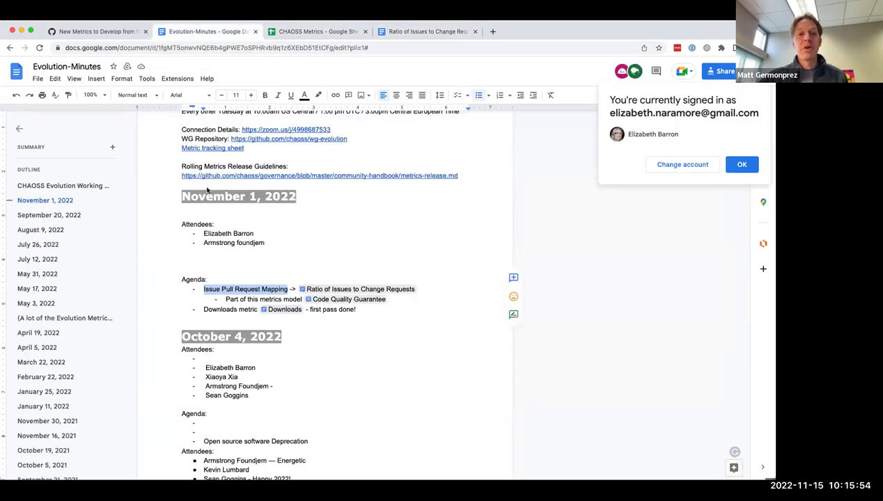
click(94, 33)
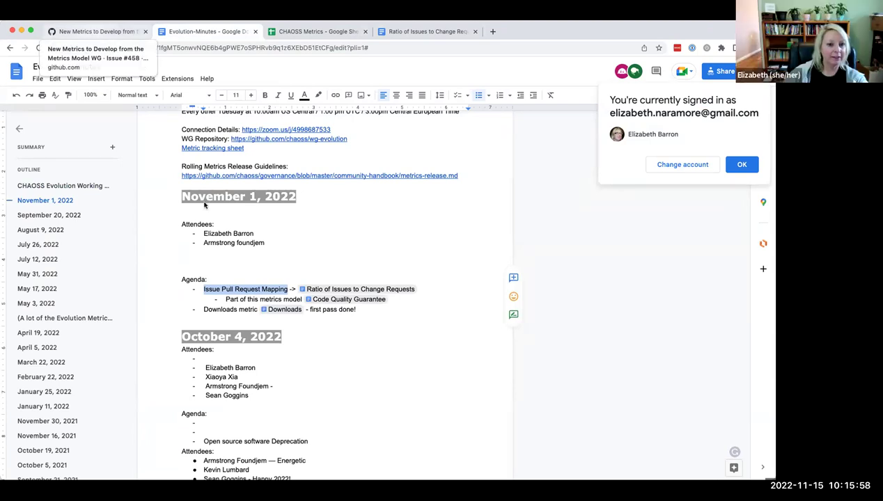
scroll(260, 355, down, 5)
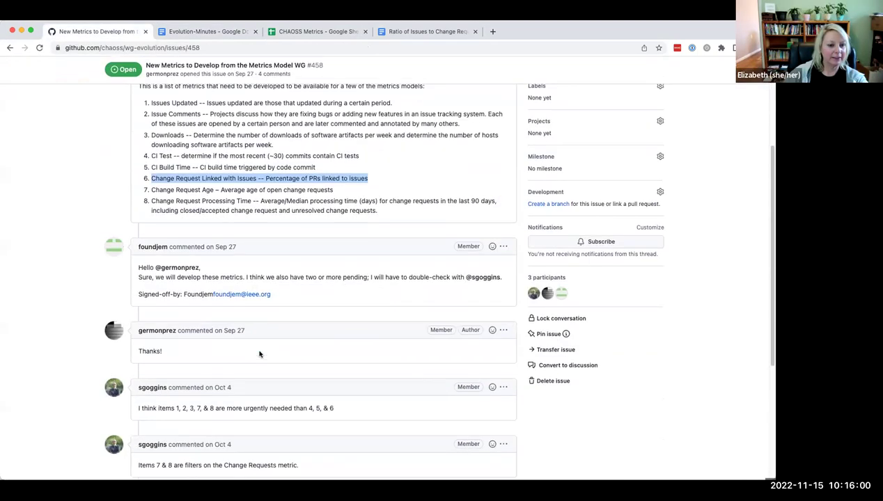
scroll(259, 355, down, 2)
scroll(258, 354, up, 6)
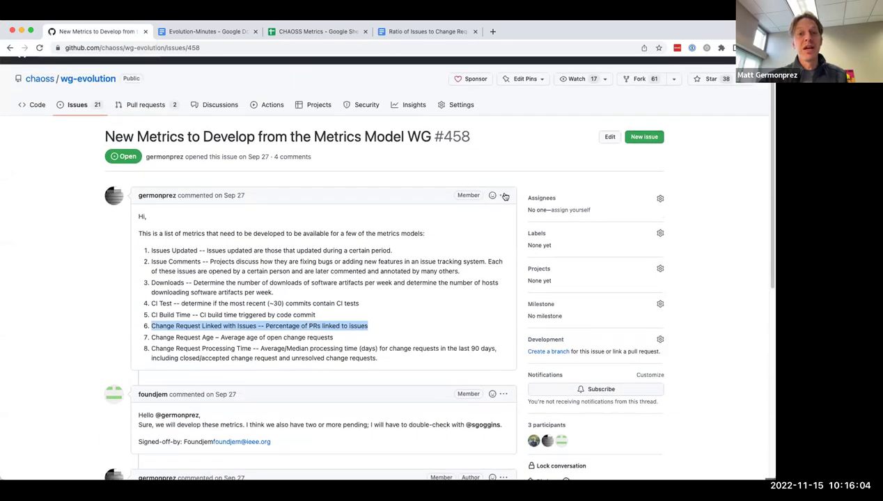
click(502, 195)
Step: Edit issue #458's first comment to replace item 6 with 'Ratio of Issues to Change Requests' and save
click(439, 243)
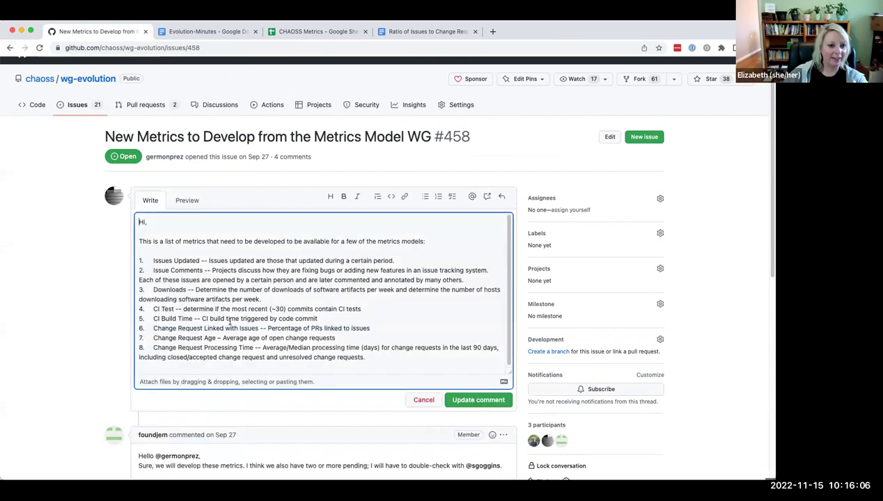
drag(153, 328, 259, 329)
text(Ratio of)
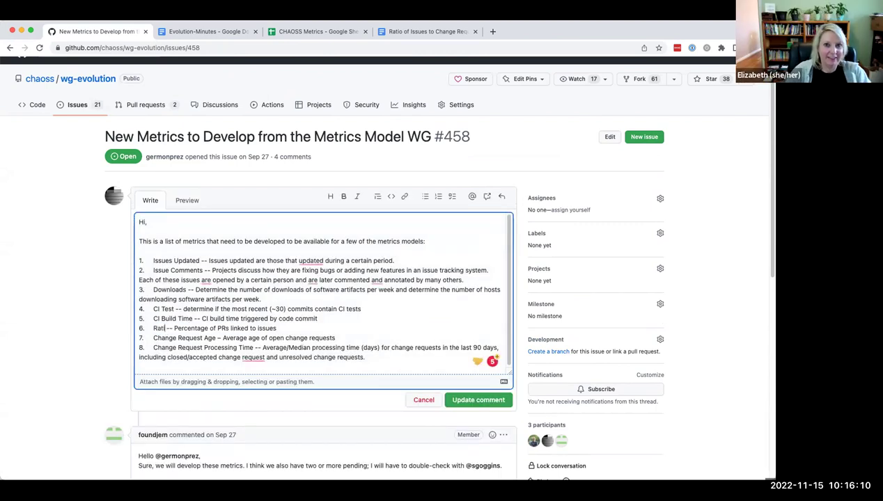
text( Issues to Ch)
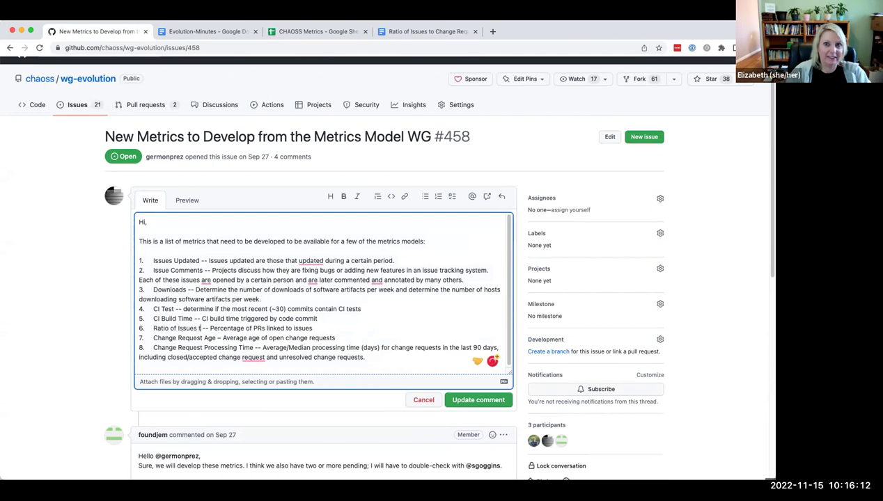
text(ange Requests)
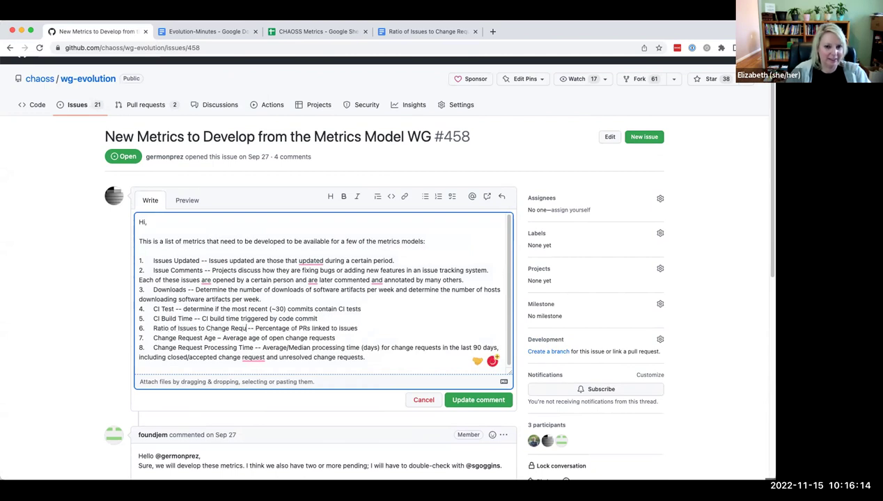
click(470, 401)
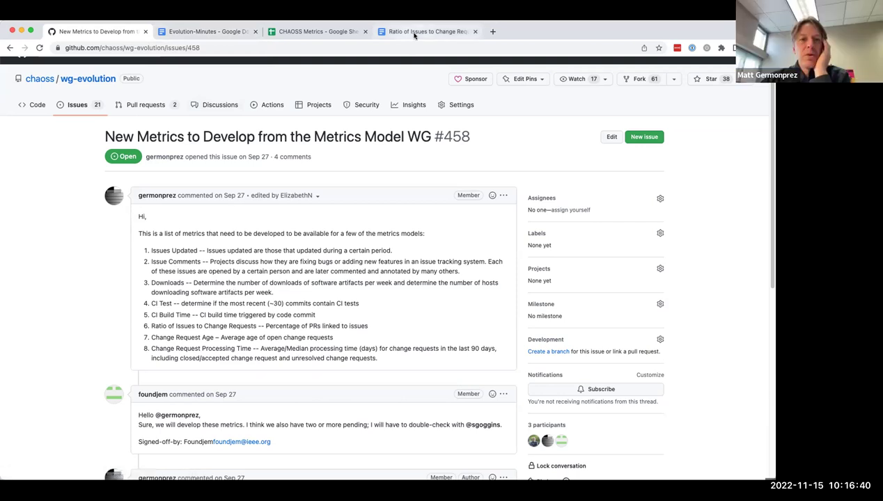
Step: Comment on issue #458 'Ratio of issues to Change Requests is being ceveloped here' with the pasted Doc link
key(super+4)
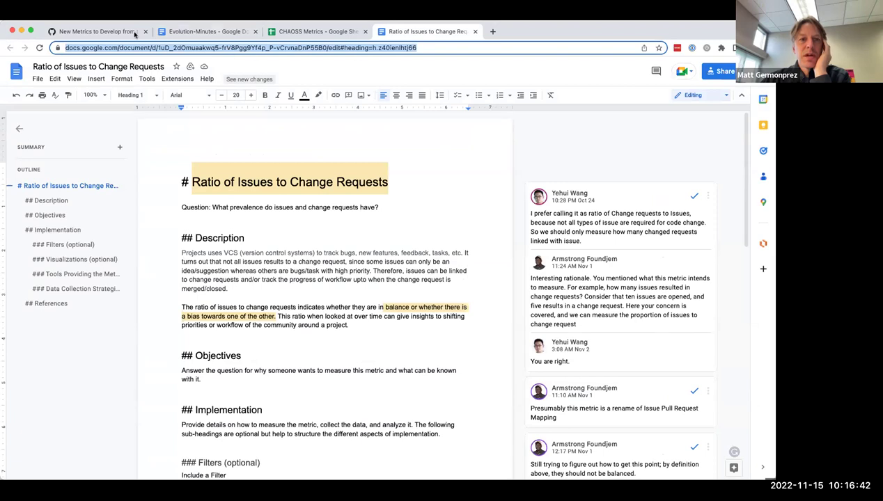
click(125, 32)
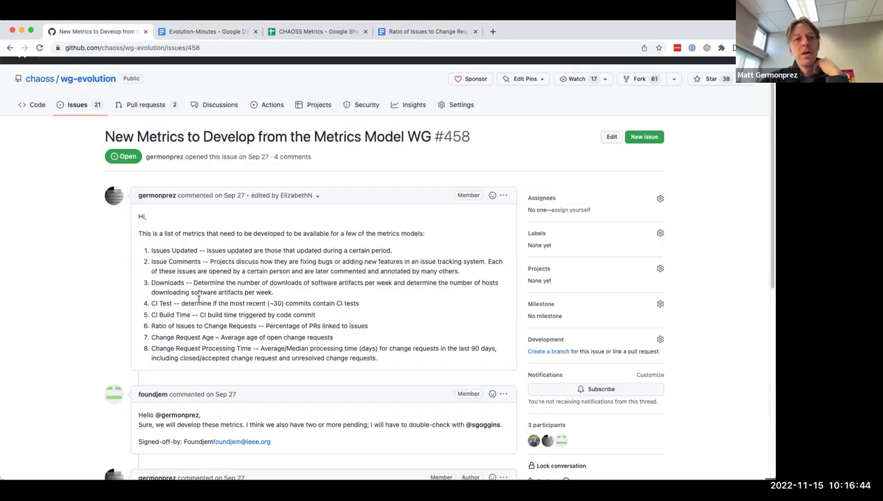
scroll(180, 278, down, 10)
click(164, 336)
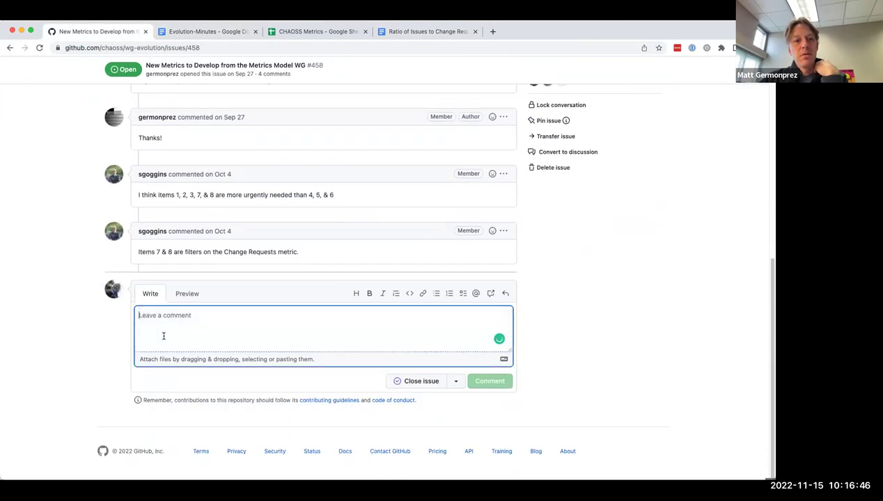
text(Ratio o)
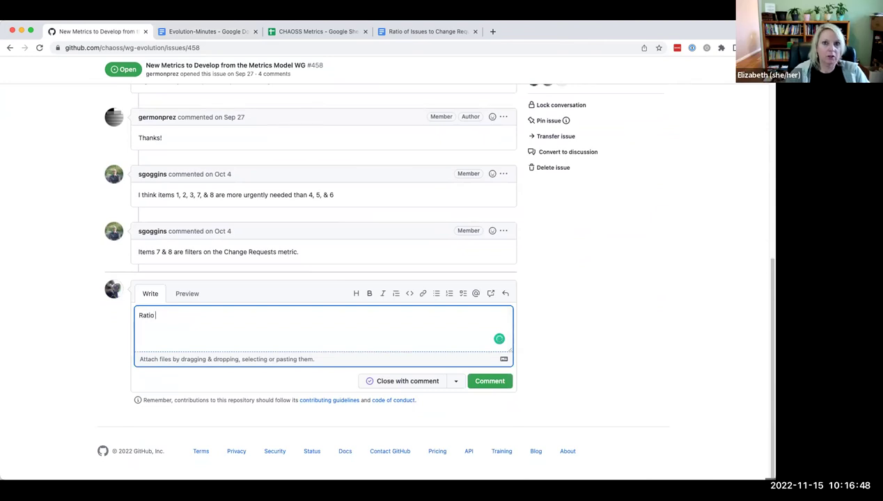
text(of issues to Change Reque)
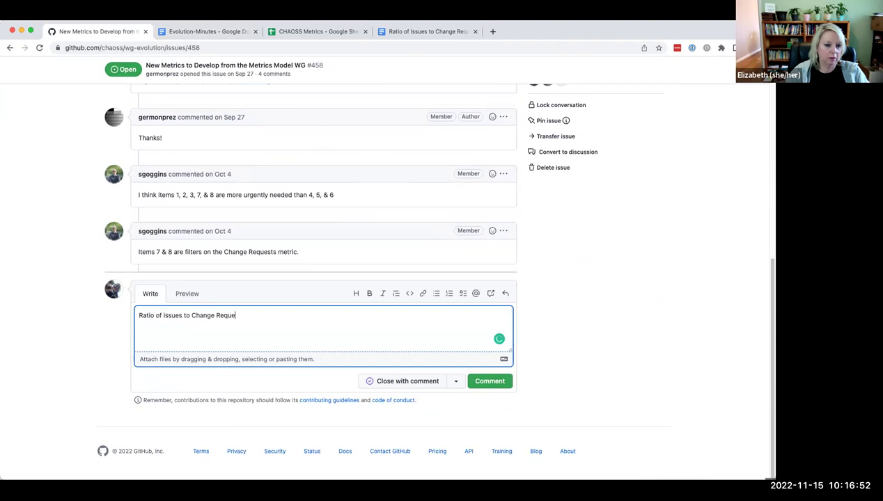
text(sts is being cevel)
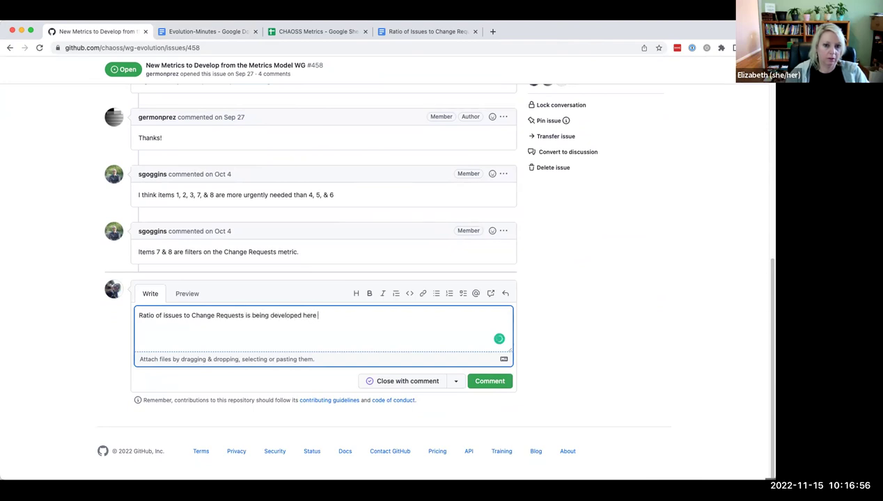
text(oped here)
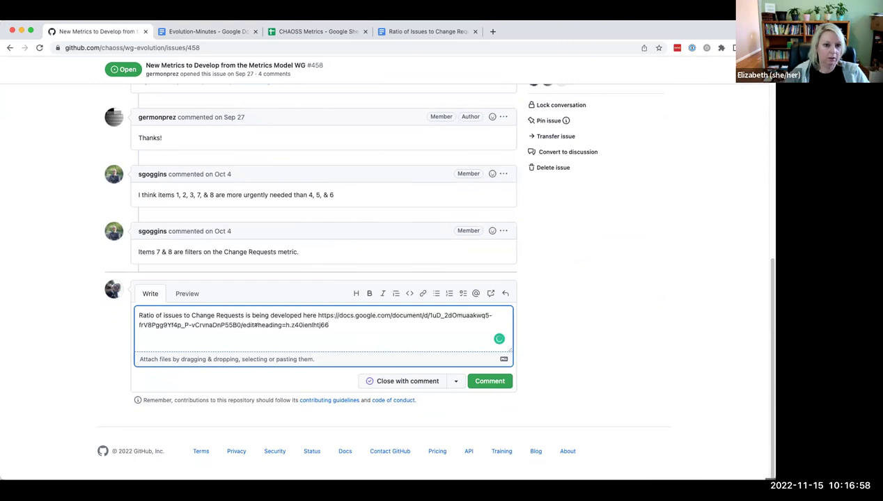
click(485, 381)
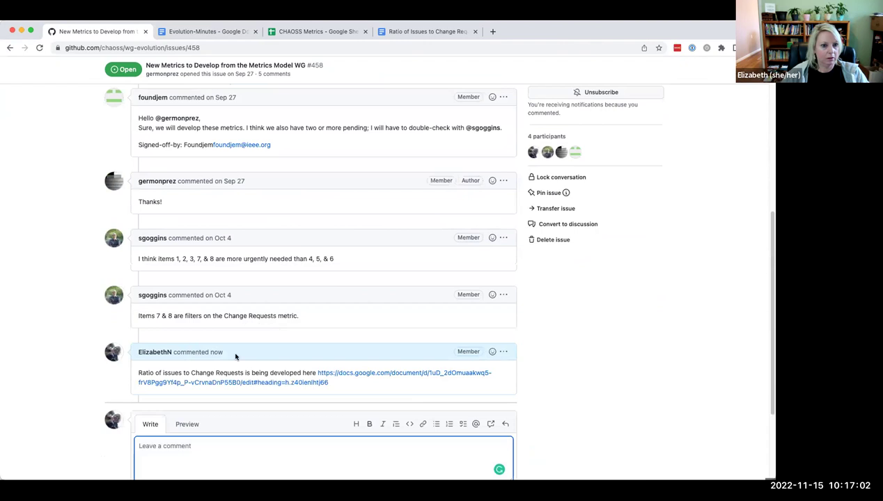
scroll(342, 359, up, 10)
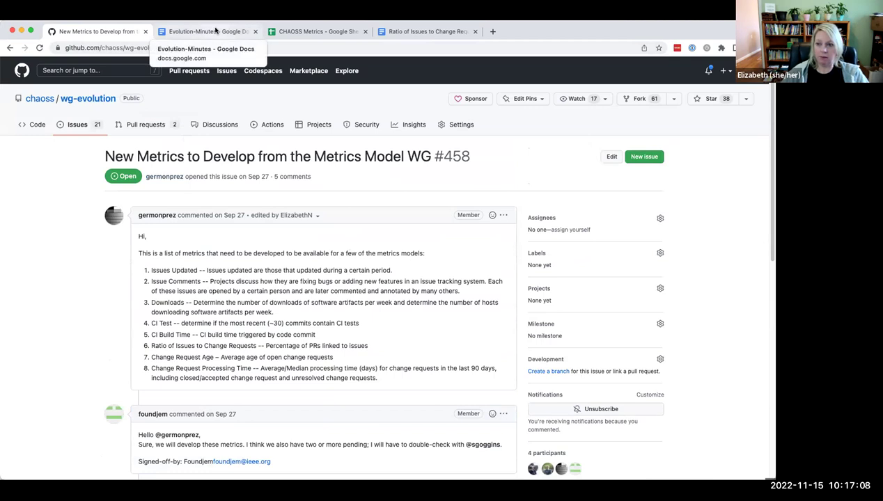
Step: Open the Downloads document linked from the Evolution-Minutes agenda in a new tab
click(216, 31)
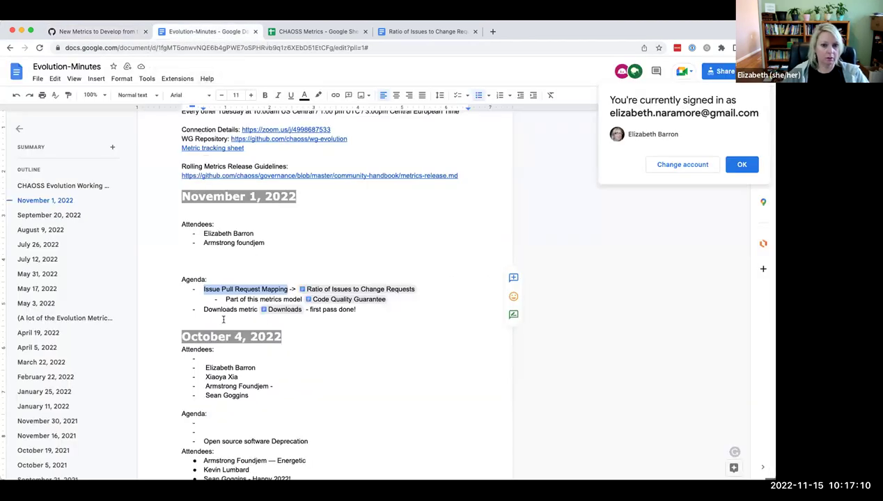
mouse_move(277, 309)
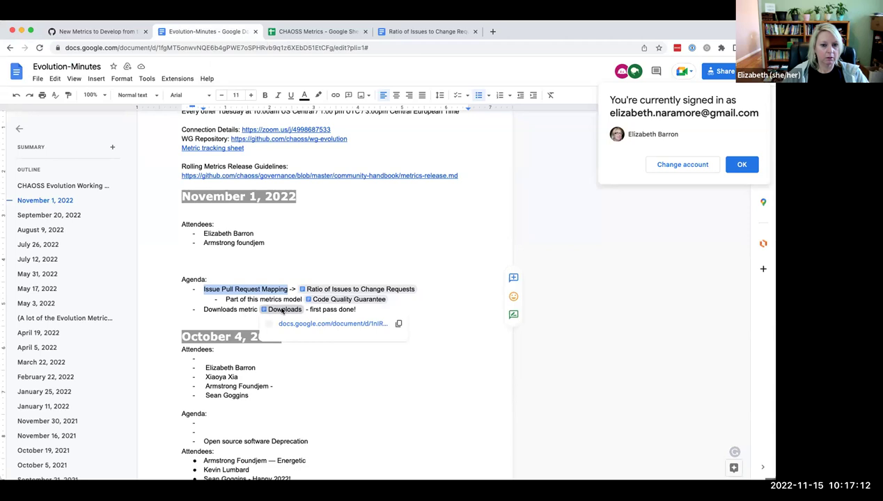
click(289, 324)
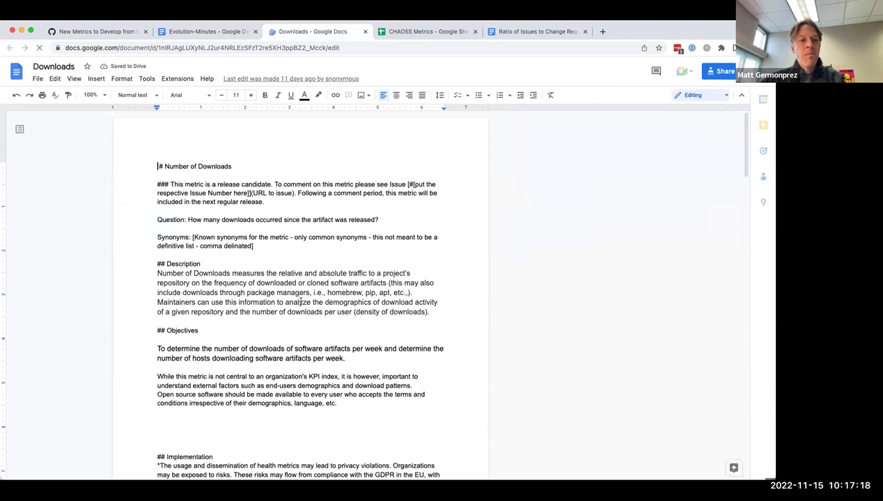
Step: Scroll through the Number of Downloads draft's description, objectives, filters and implementation sections
scroll(301, 302, down, 5)
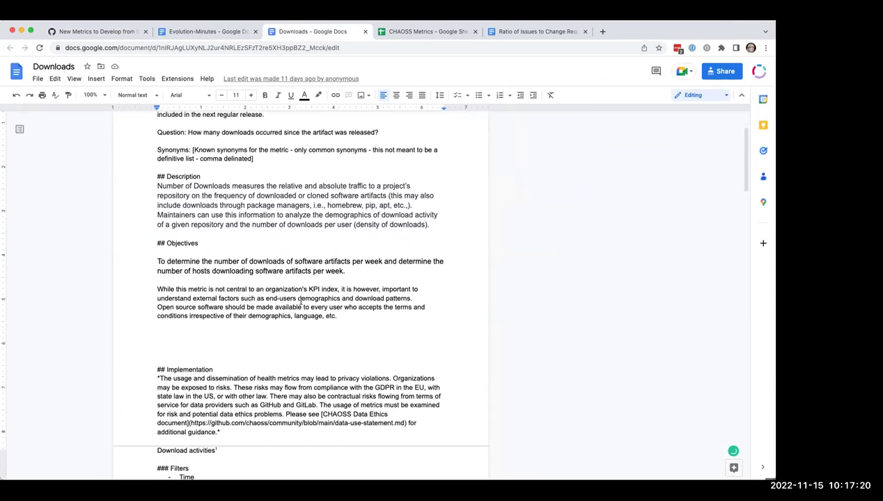
scroll(301, 302, up, 5)
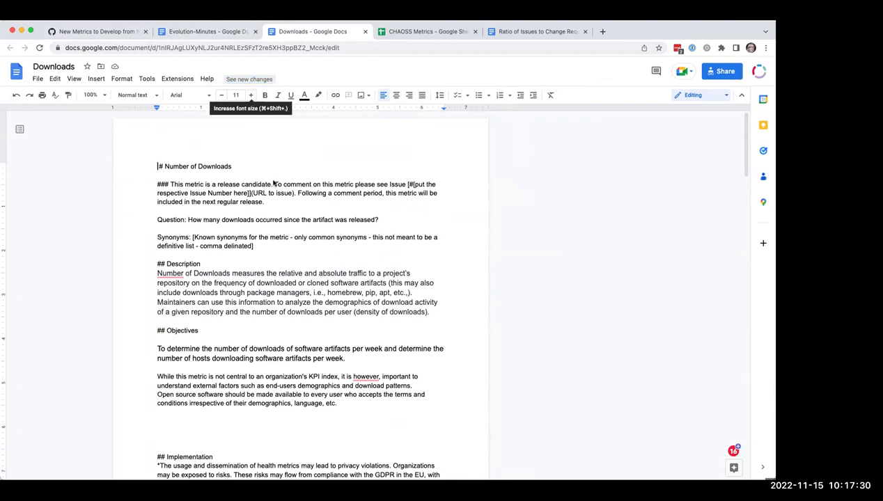
scroll(303, 331, down, 8)
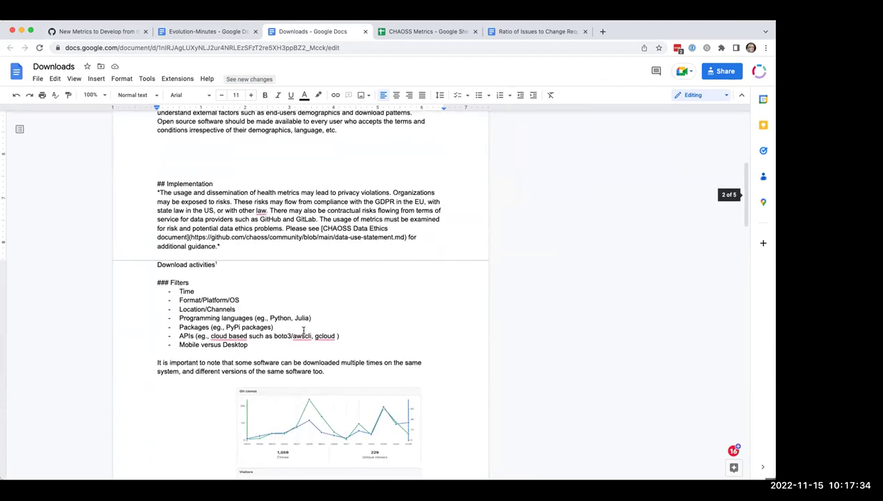
scroll(303, 331, down, 10)
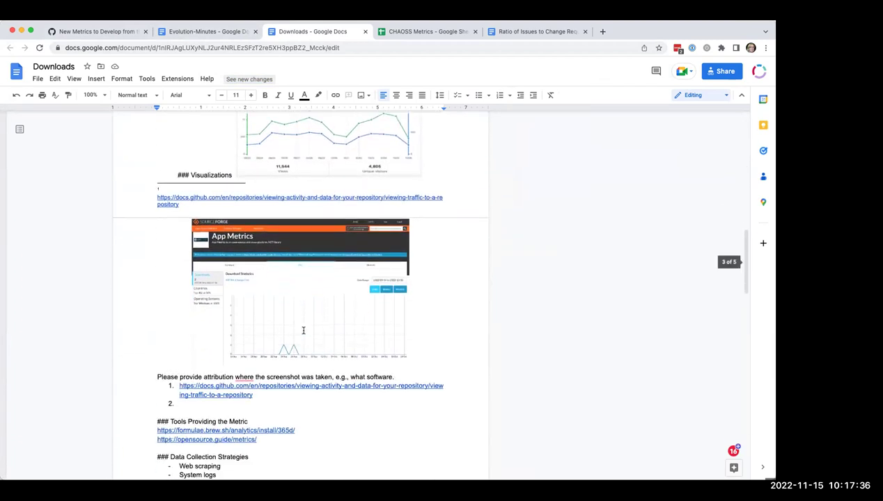
scroll(303, 331, down, 4)
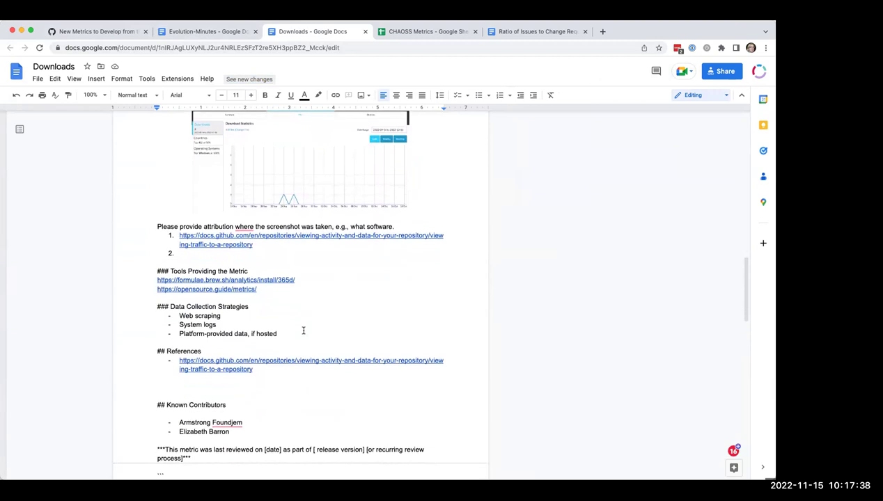
scroll(303, 330, down, 5)
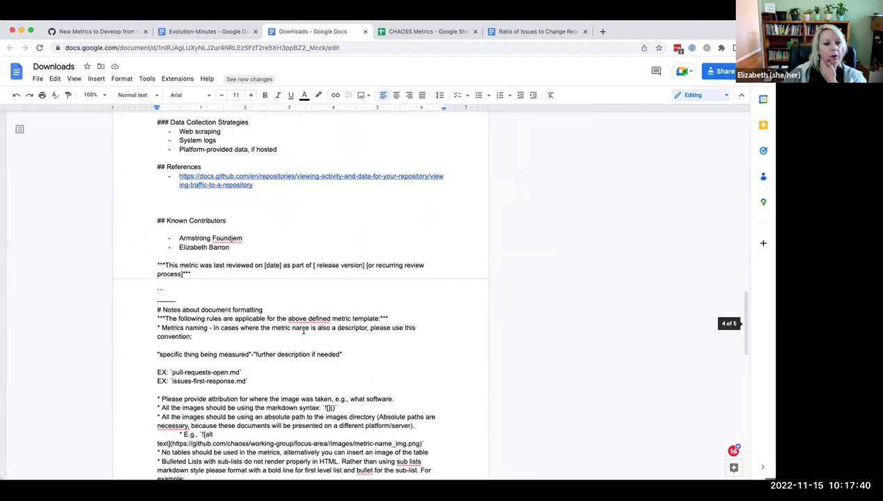
scroll(303, 331, up, 20)
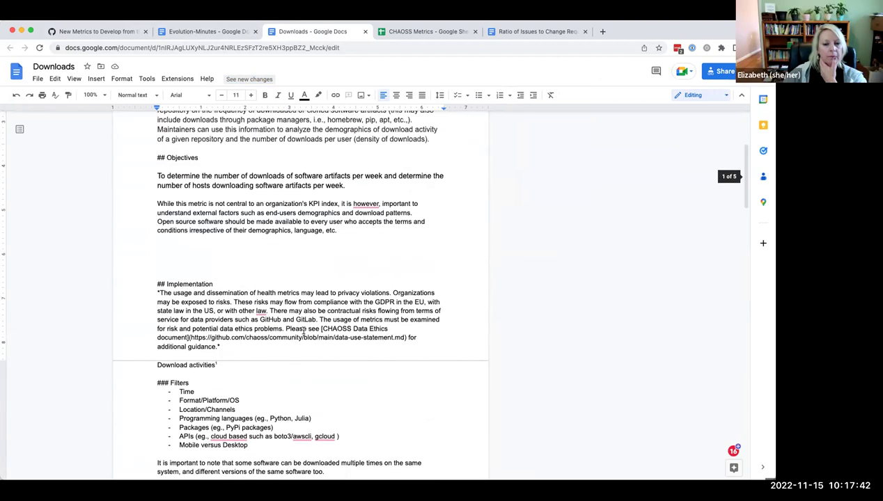
scroll(303, 331, up, 5)
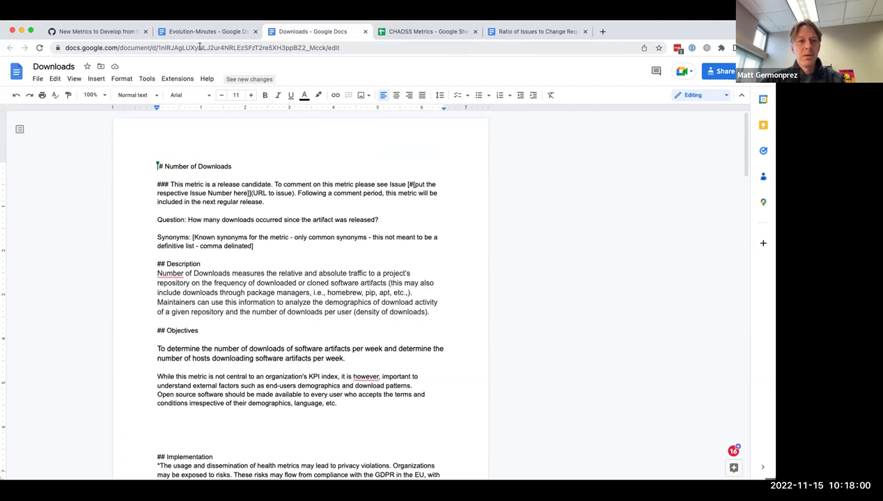
click(200, 47)
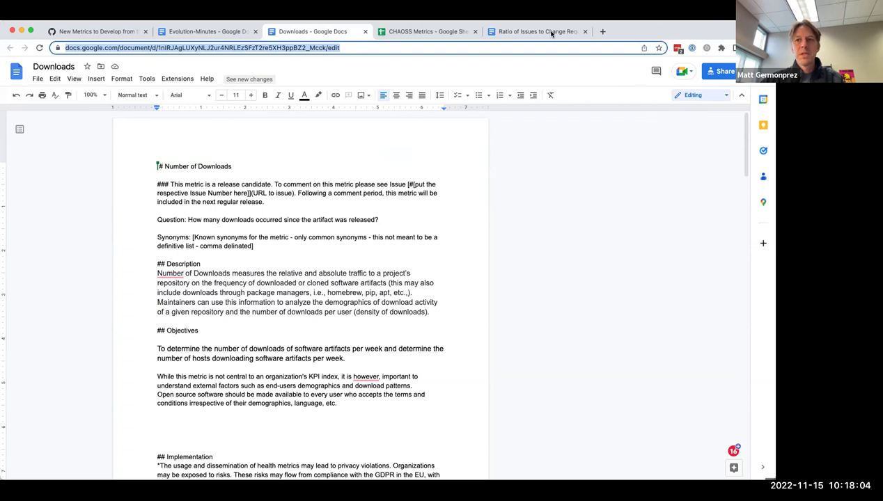
key(super+Tab)
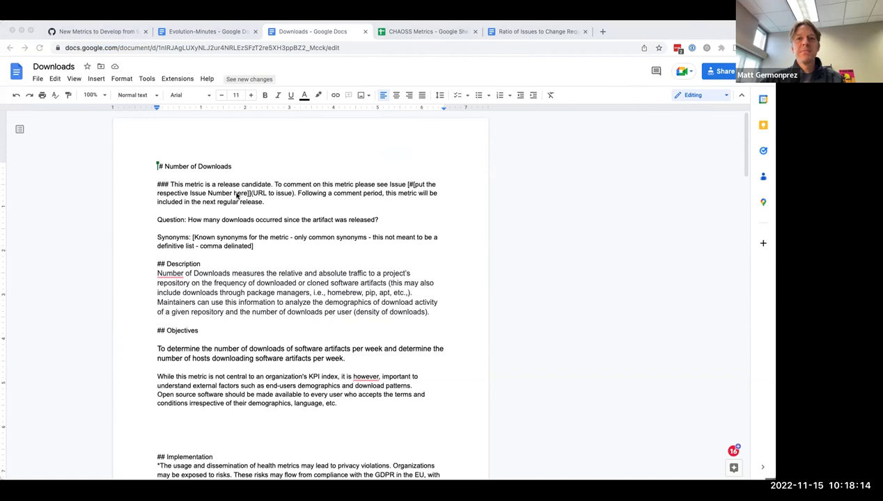
key(super+Tab)
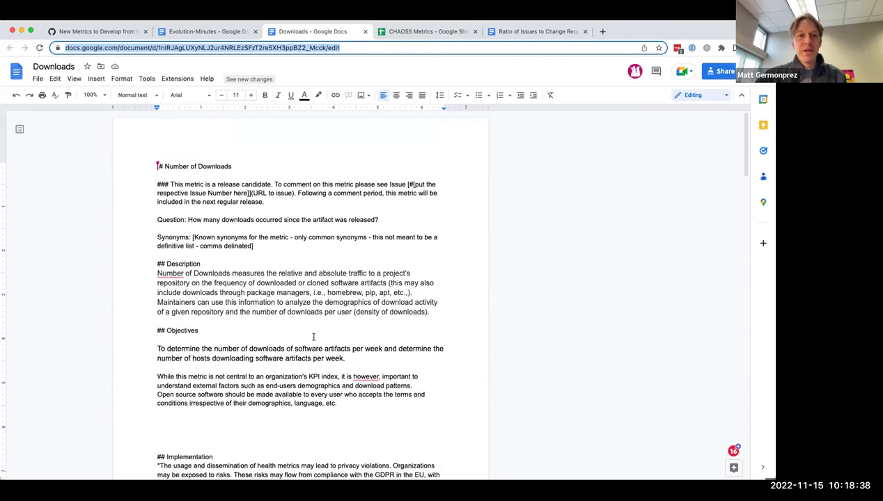
Step: Insert 'Number of ' before 'Downloads metric' in the Evolution-Minutes agenda line, then return to GitHub
click(191, 32)
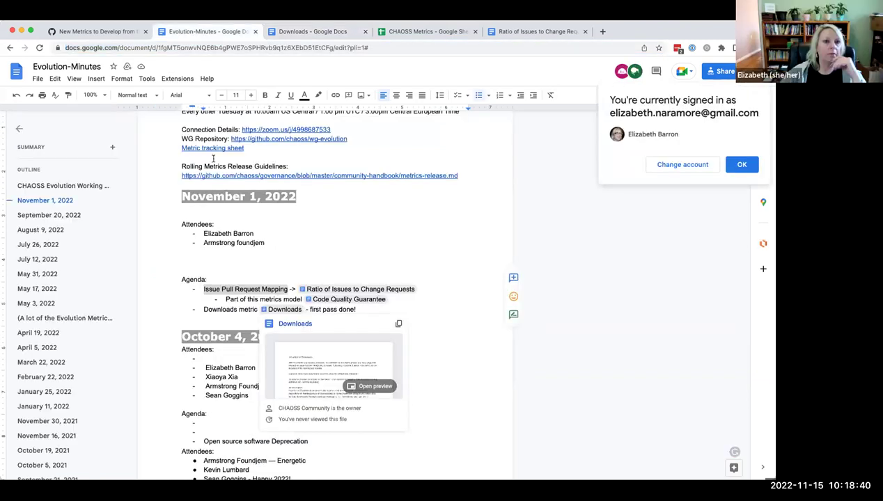
click(204, 310)
text(Numer)
key(BackSpace)
key(BackSpace)
text(ber of)
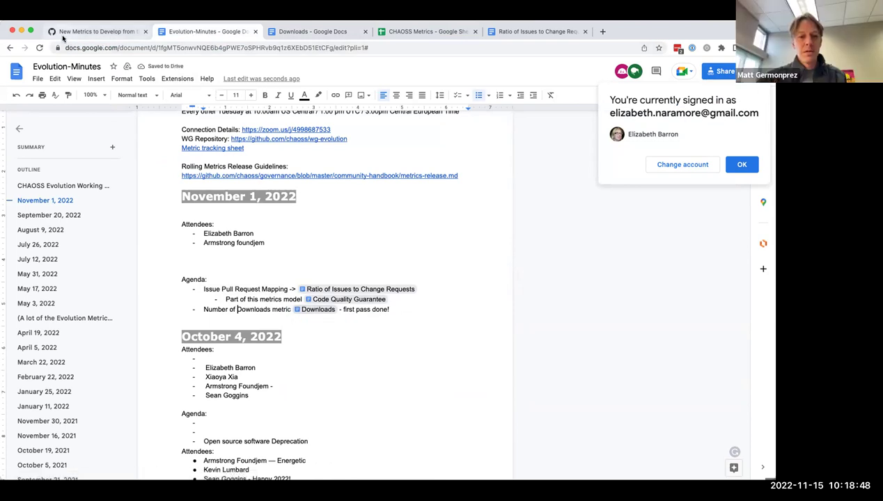
click(94, 31)
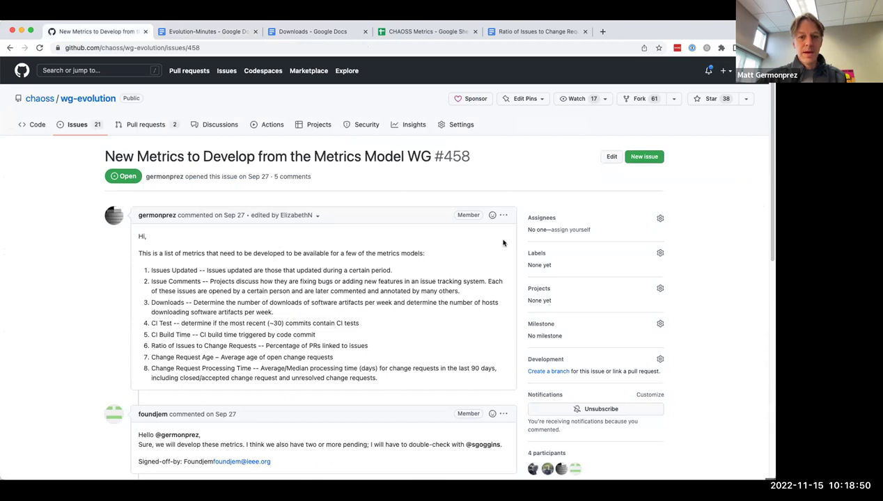
Step: Edit issue #458's opening comment so item 3 reads 'Number of Downloads', save, and return to CHAOSS Metrics
click(504, 217)
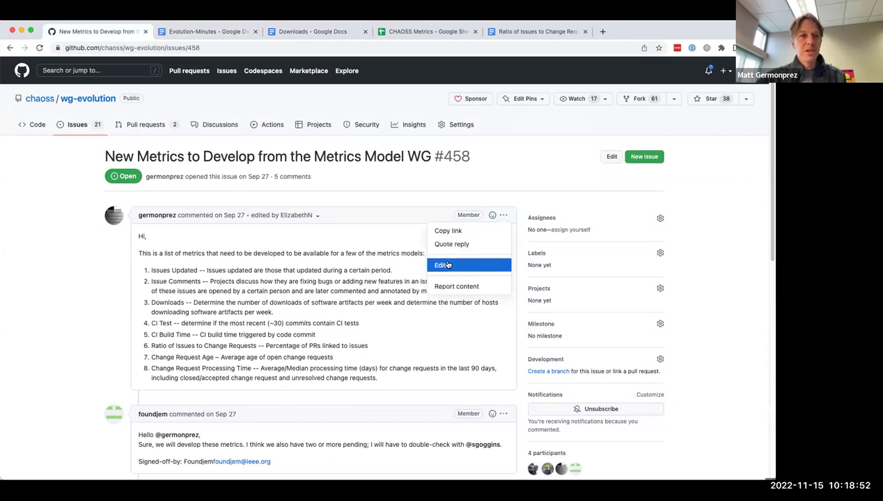
click(446, 263)
click(153, 309)
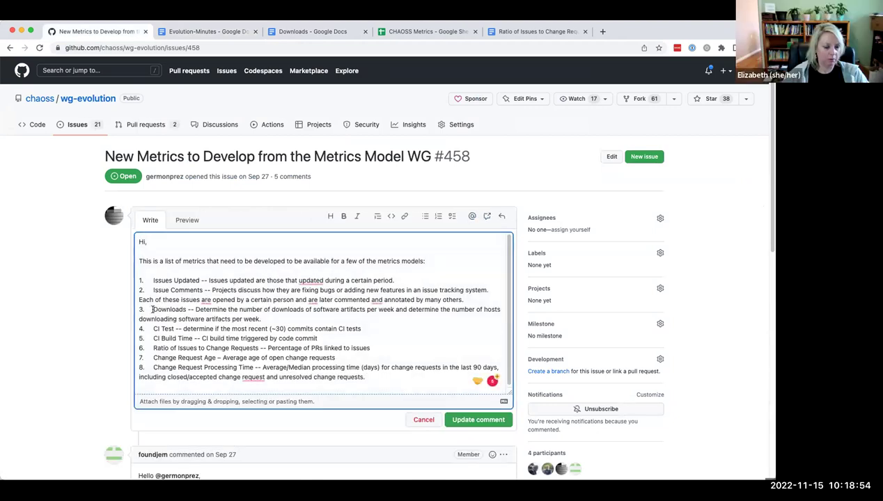
text(Number of)
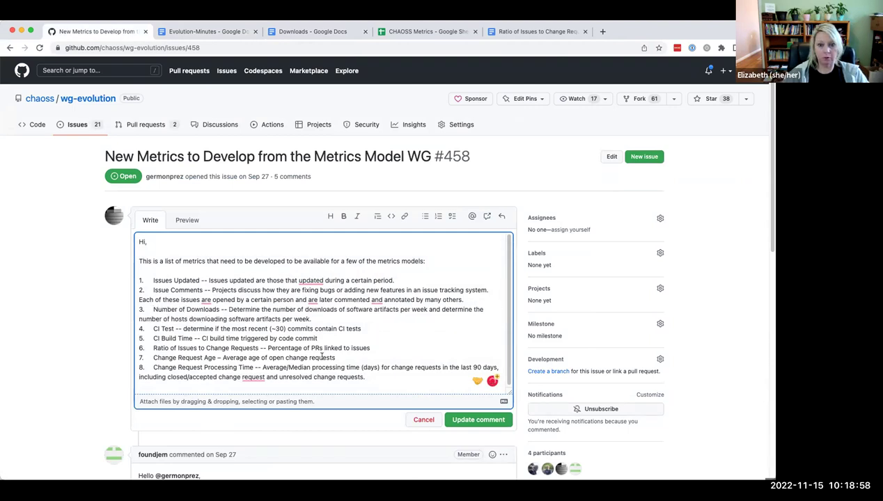
click(483, 424)
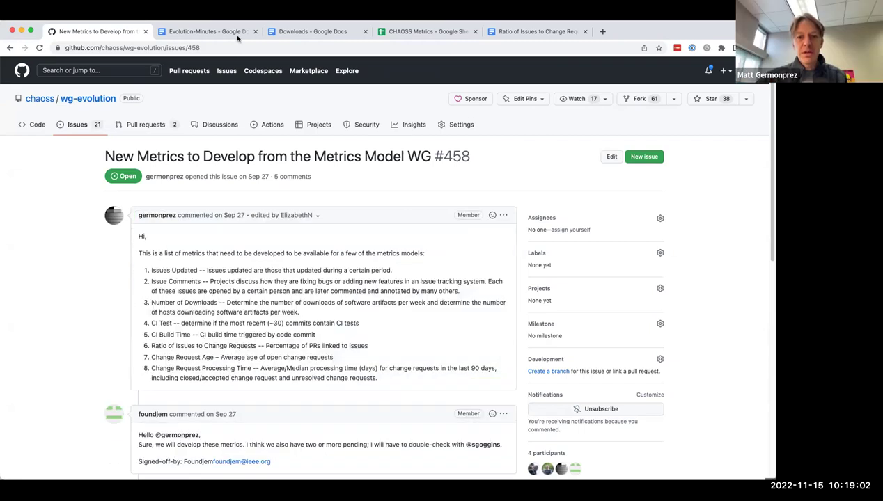
click(408, 32)
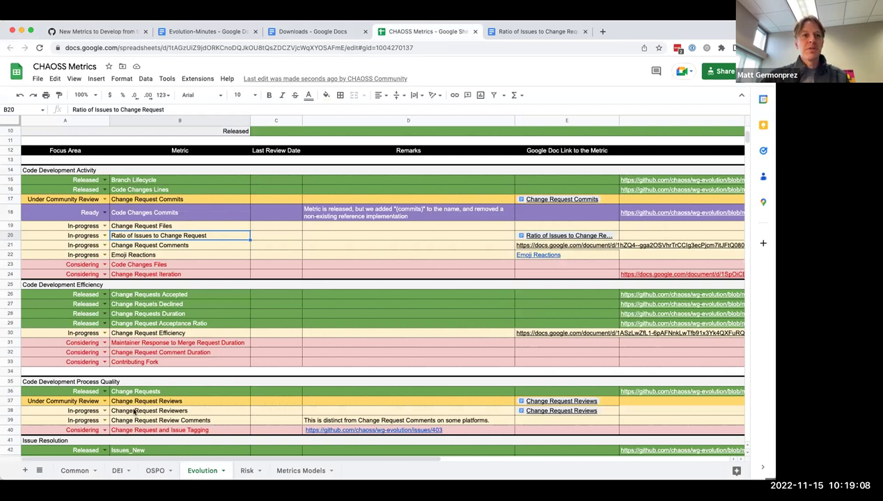
Step: Scroll the Evolution sheet to row 58 and bring up the Number of Downloads document
scroll(134, 412, down, 5)
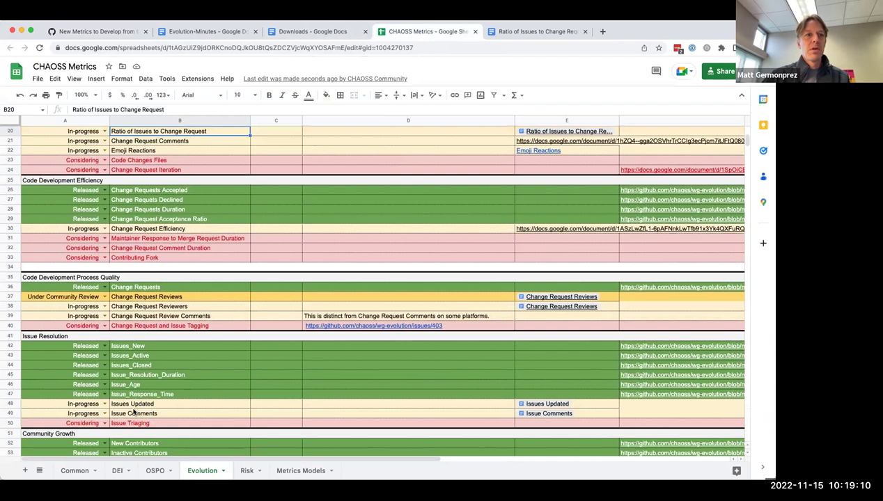
scroll(135, 412, down, 5)
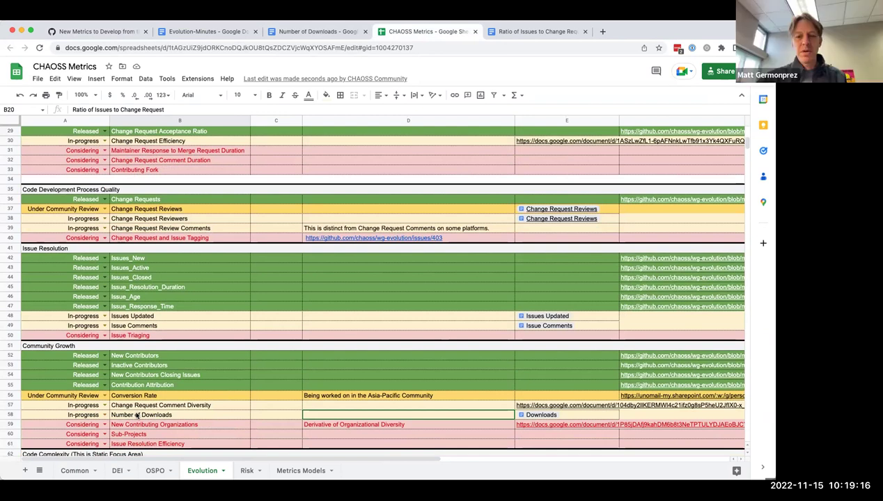
click(313, 32)
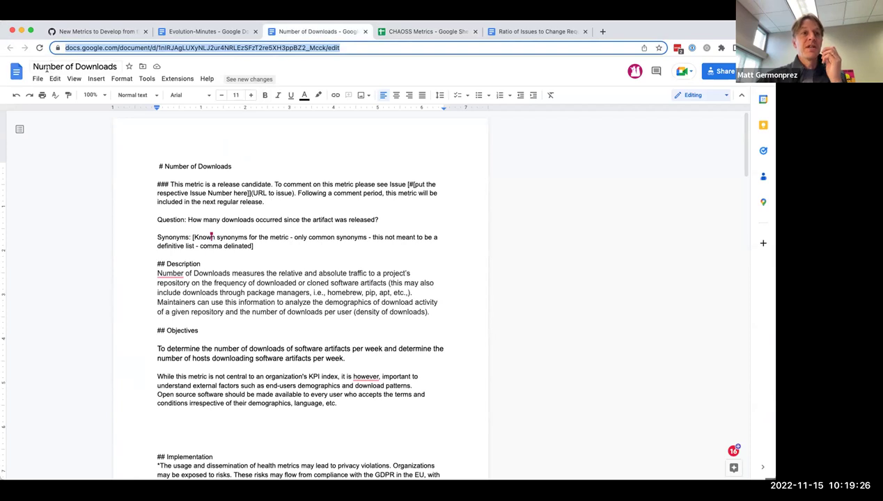
click(70, 67)
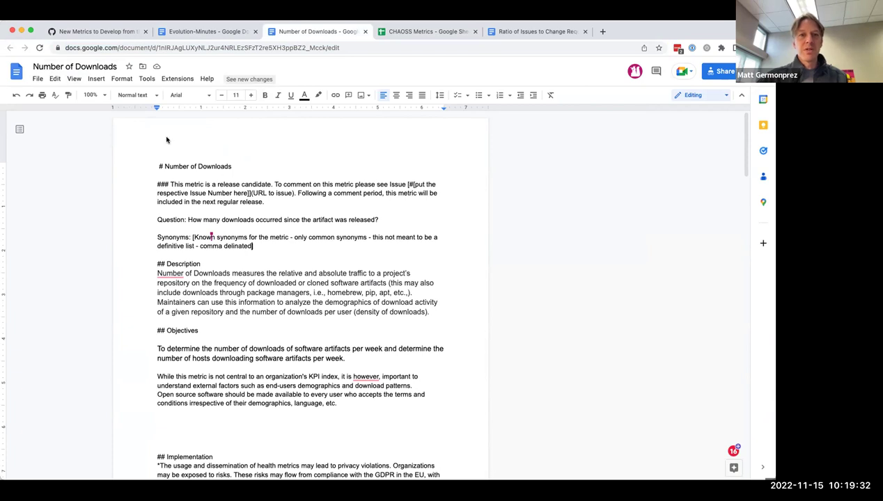
Step: Back in the spreadsheet, prefix cell E58's Downloads entry with 'Number of'
key(ctrl+Tab)
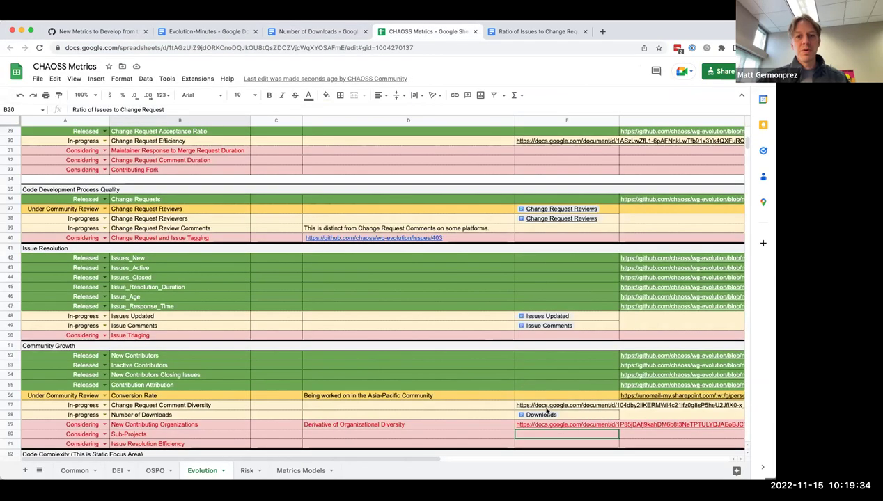
mouse_move(539, 416)
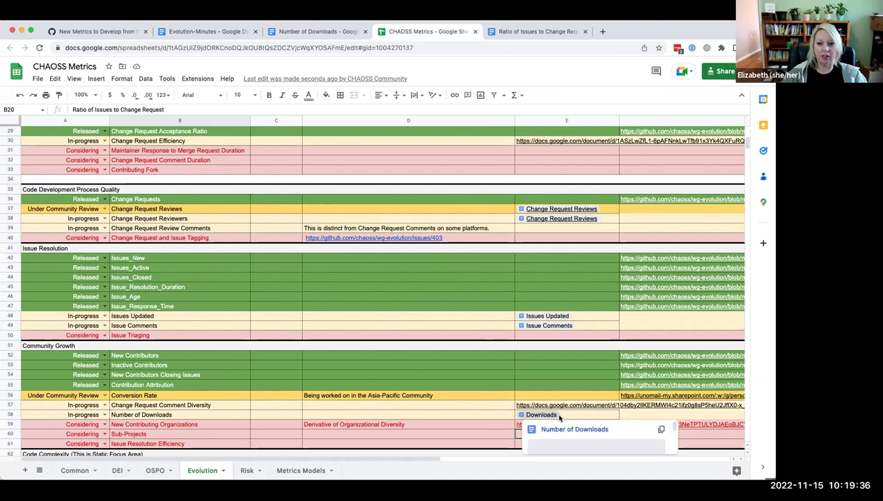
click(537, 417)
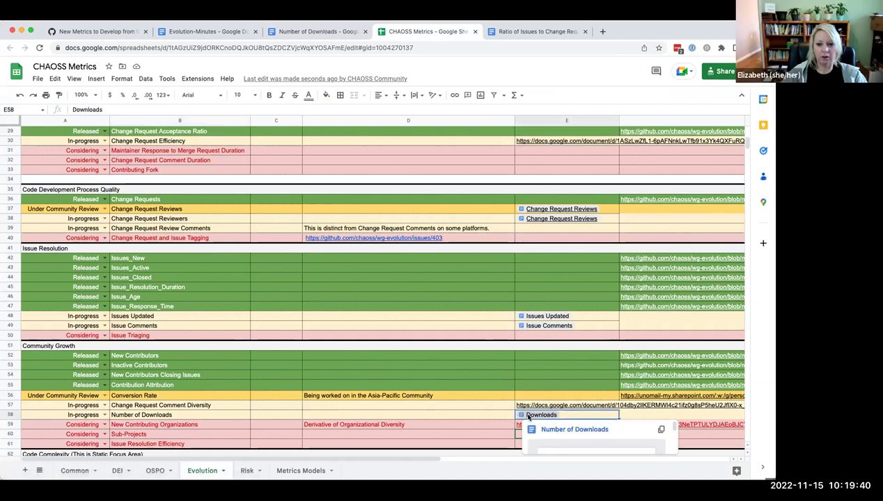
double_click(528, 415)
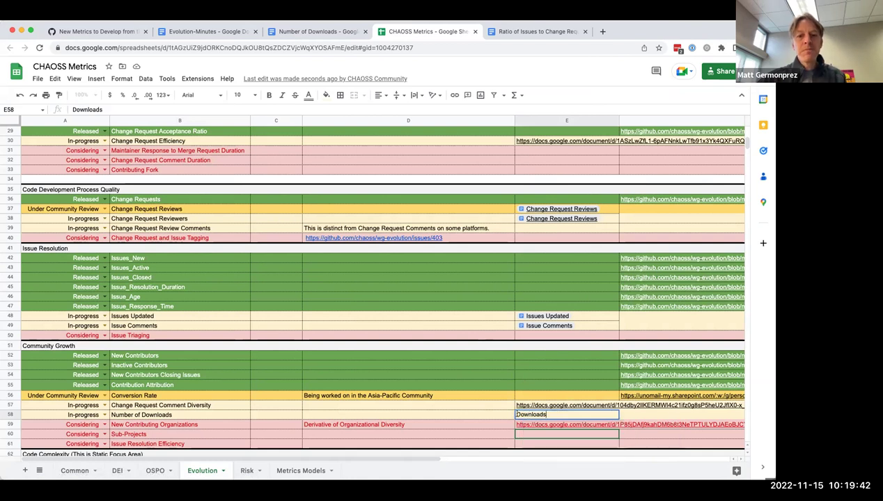
key(Home)
text(Number of)
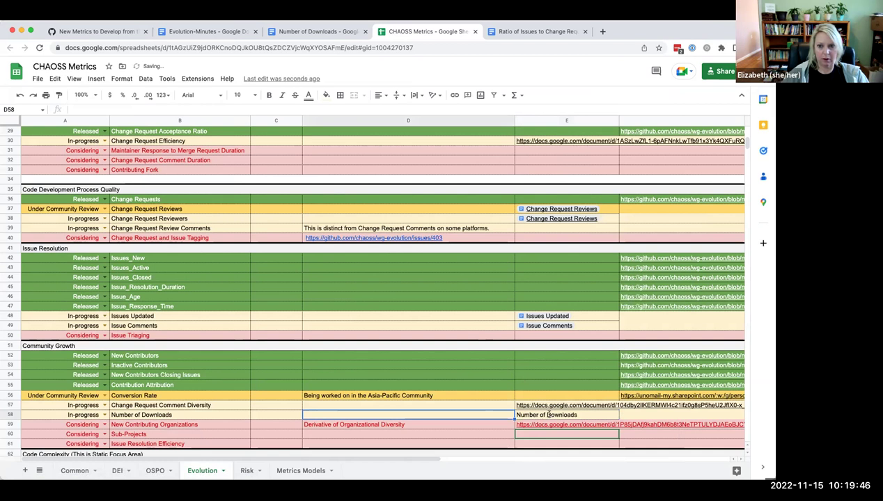
Step: Copy the Number of Downloads document's URL and paste it into cell E58
click(317, 32)
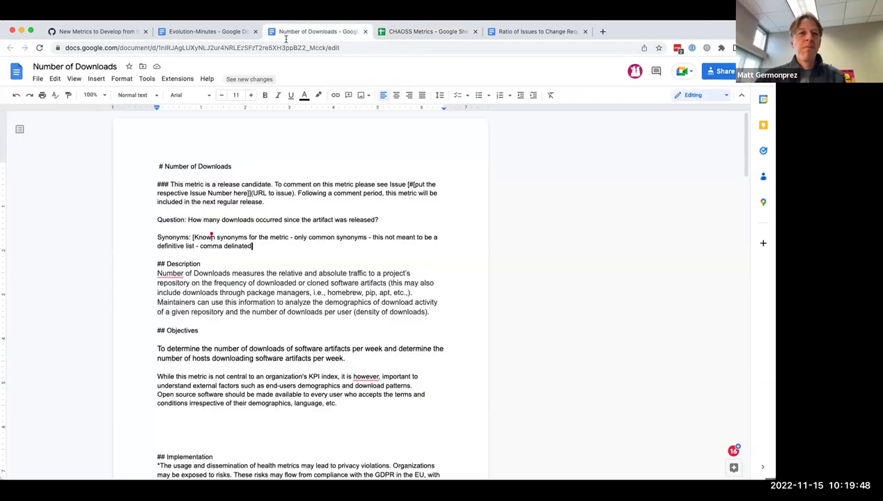
click(279, 47)
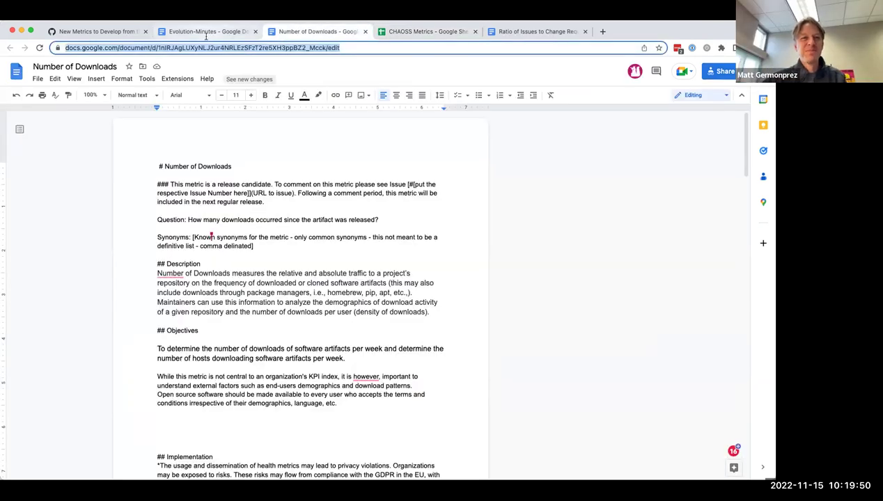
click(427, 31)
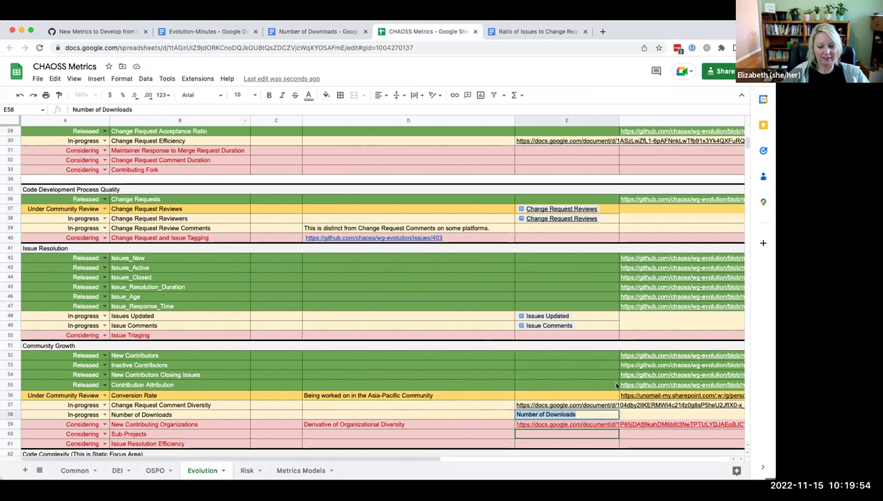
key(ctrl+v)
click(583, 427)
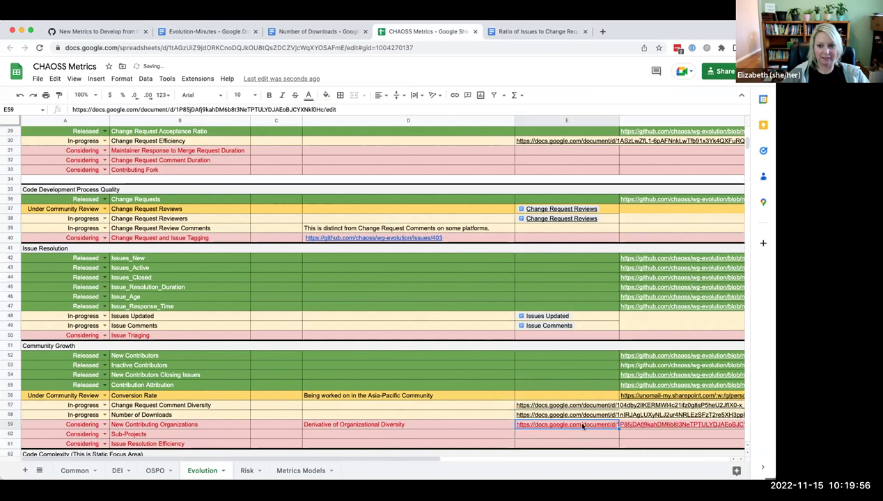
key(Up)
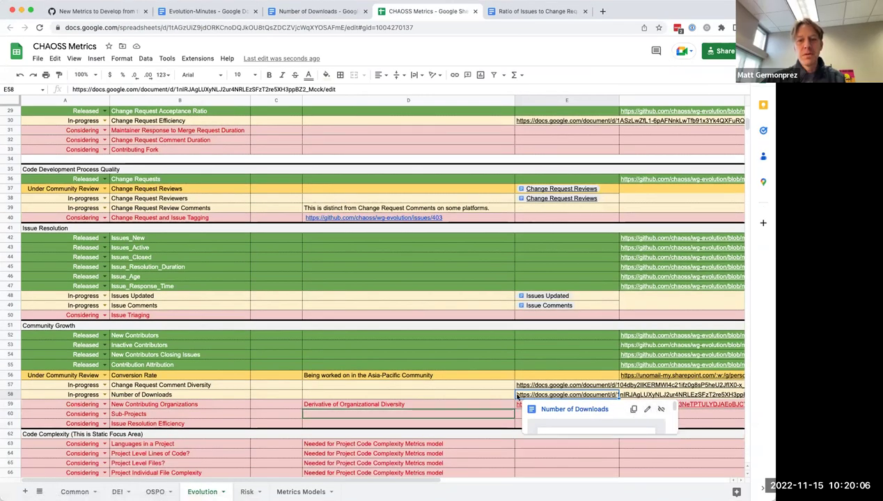
Step: Display the E58 link as a Number of Downloads document chip
key(Left)
click(536, 396)
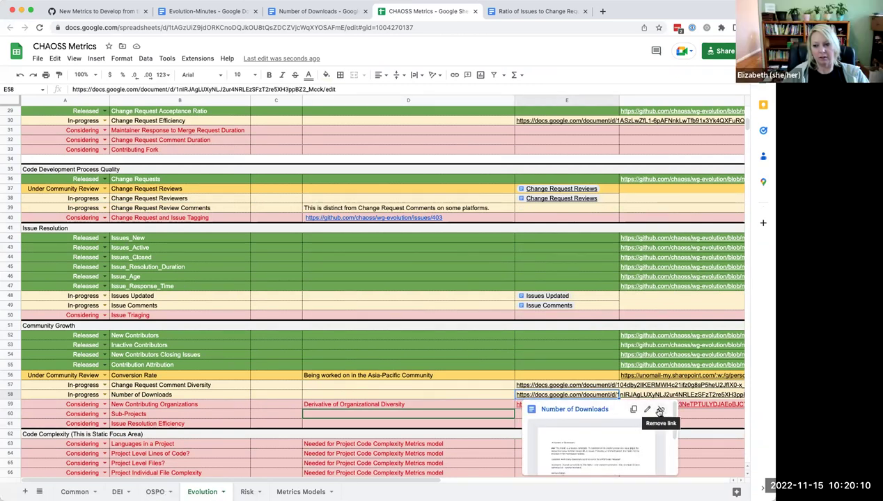
drag(673, 417, 675, 488)
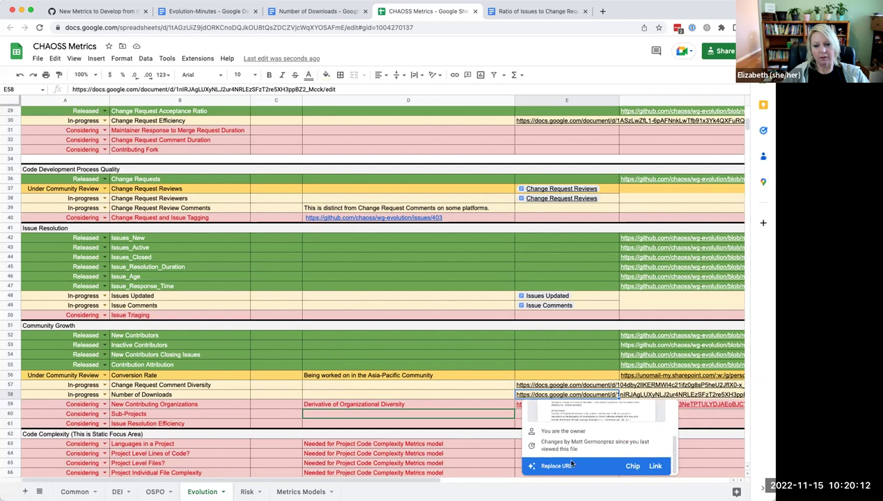
click(632, 466)
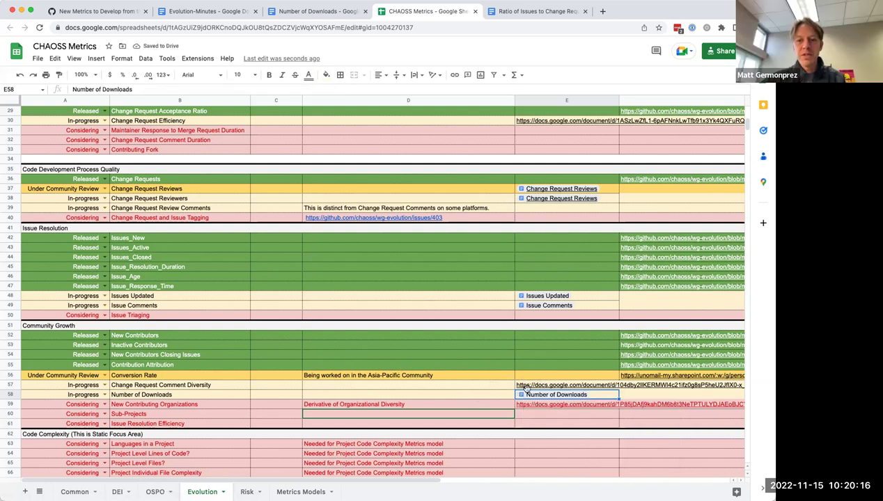
Step: Request access to the E57 linked document, then open the row-38 Change Request Reviews document
click(529, 388)
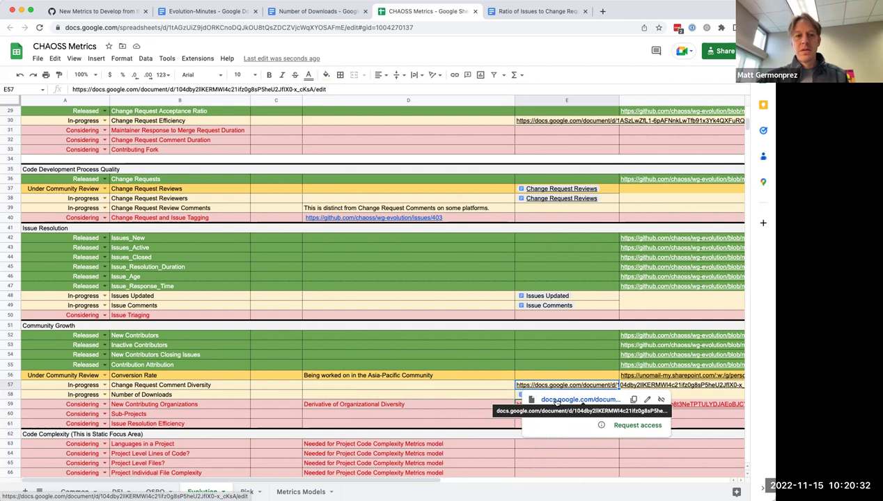
click(637, 426)
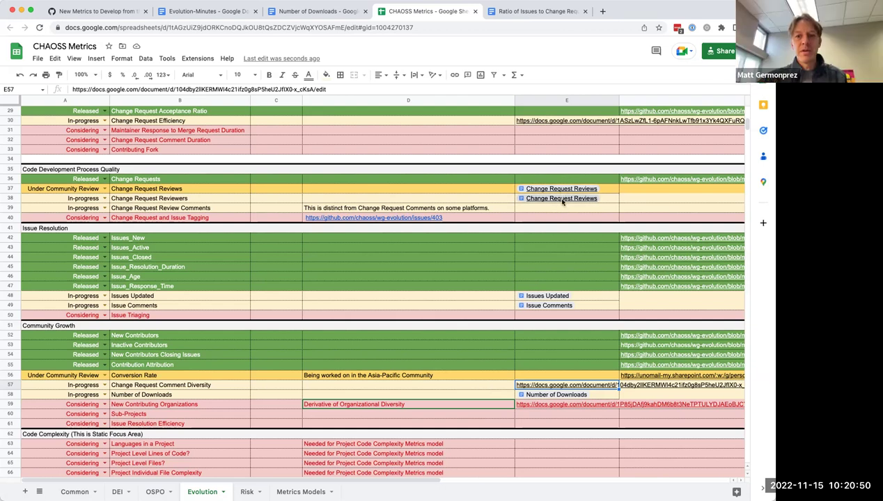
mouse_move(563, 201)
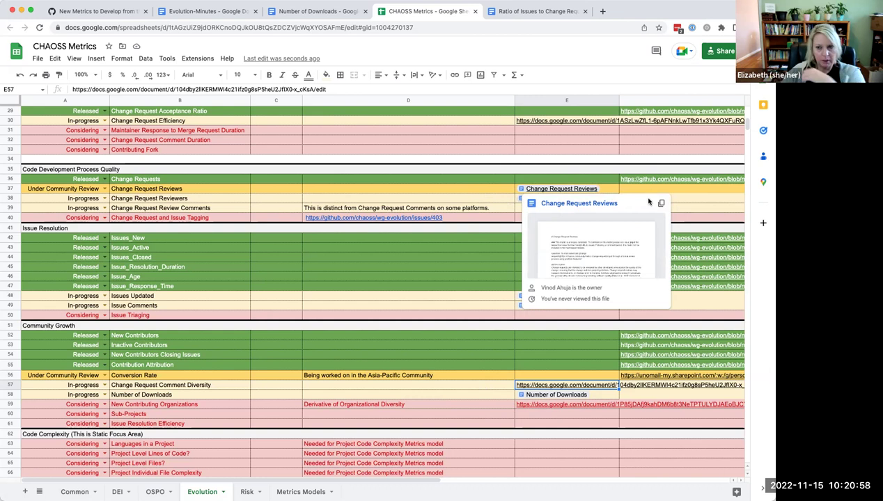
click(498, 202)
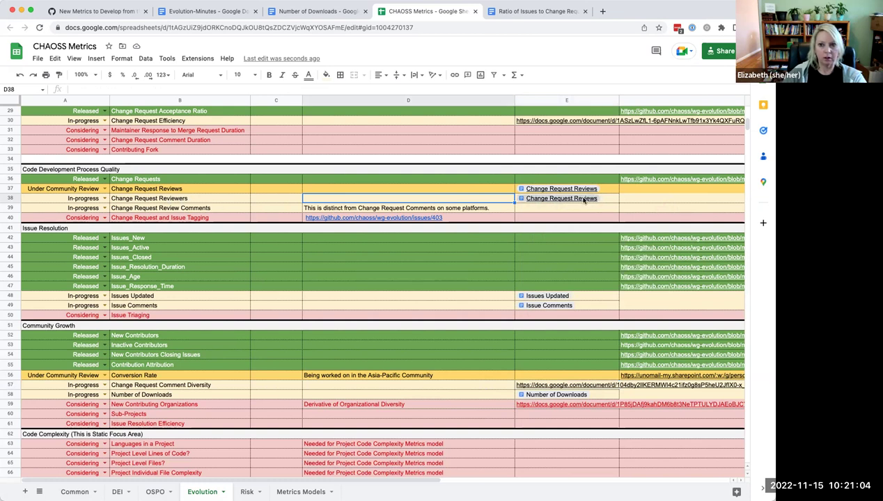
mouse_move(590, 199)
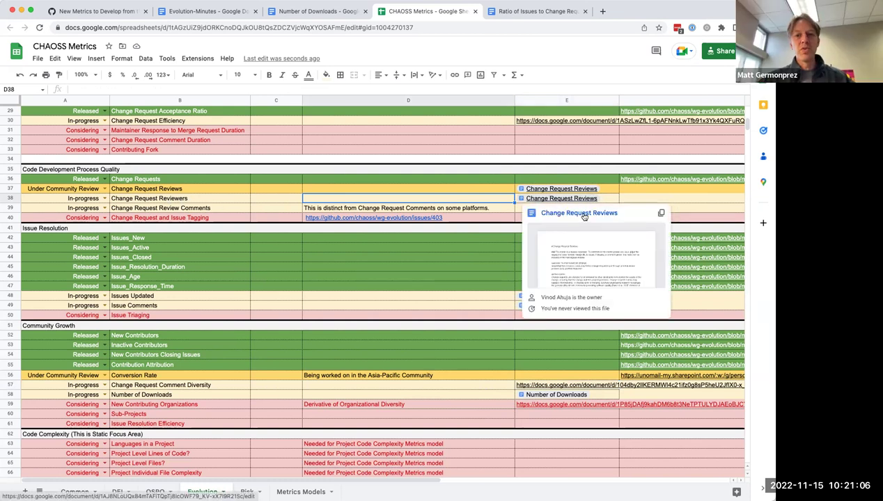
click(584, 216)
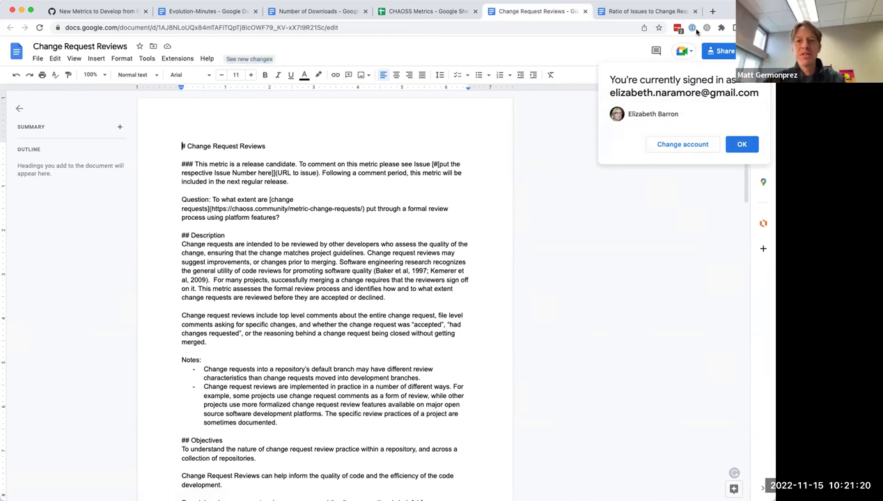
Step: From the spreadsheet, open the row-37 Change Request Reviews document as well
click(412, 12)
click(540, 189)
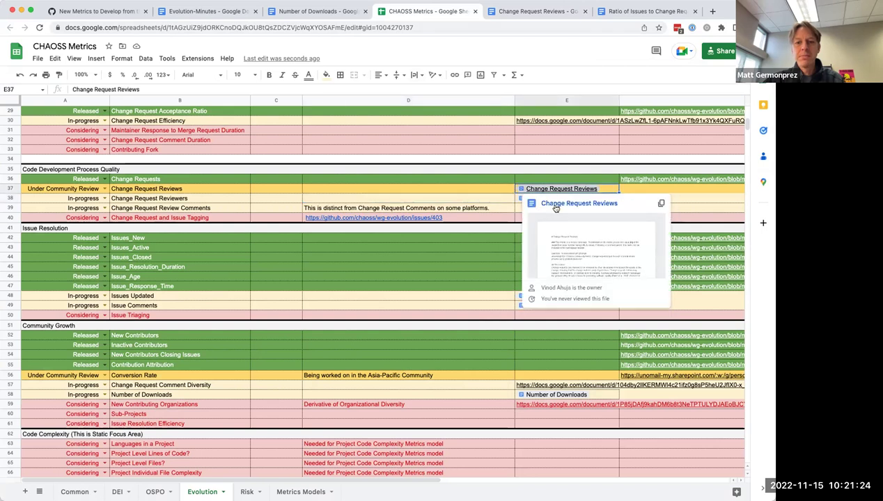
click(555, 206)
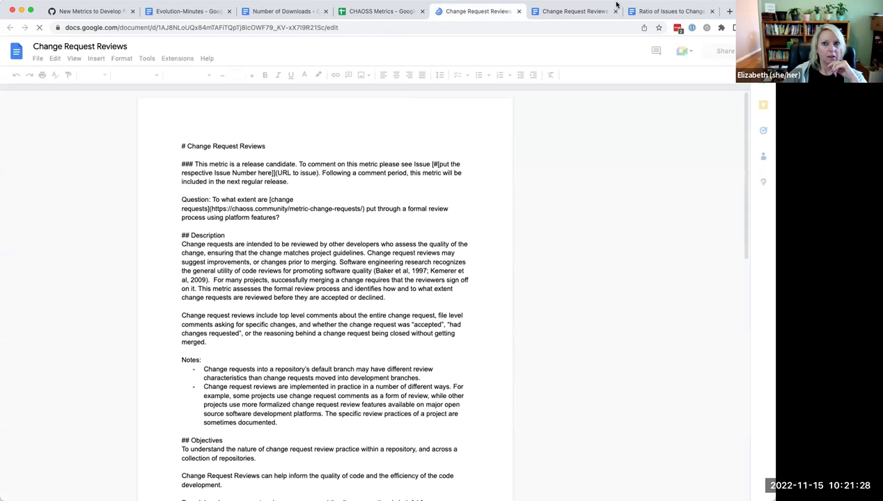
Step: Dismiss the signed-in notice and close both Change Request Reviews document tabs
click(563, 10)
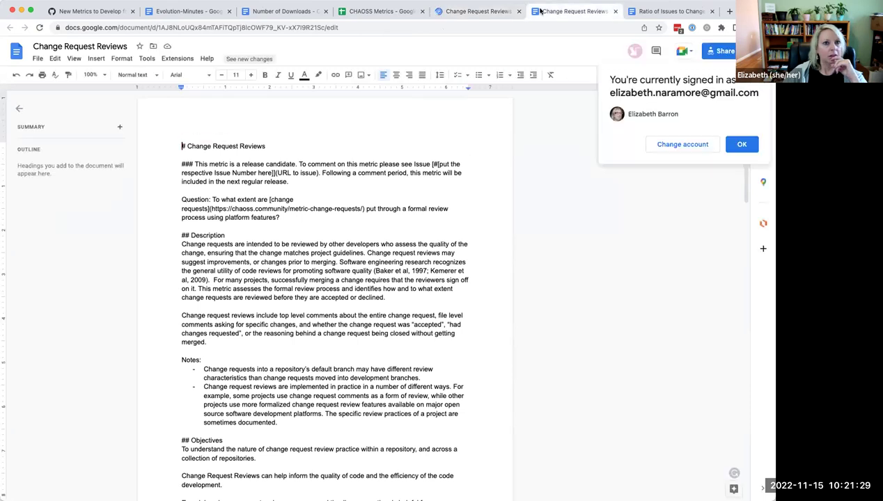
click(488, 10)
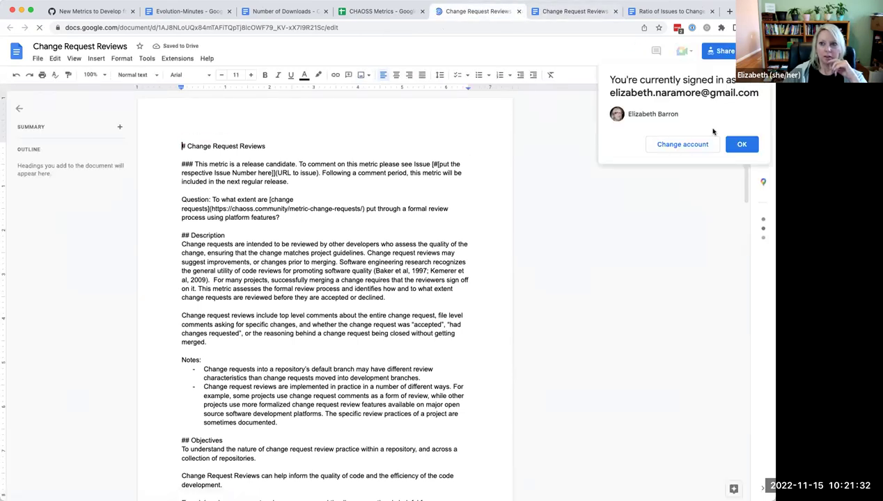
click(742, 144)
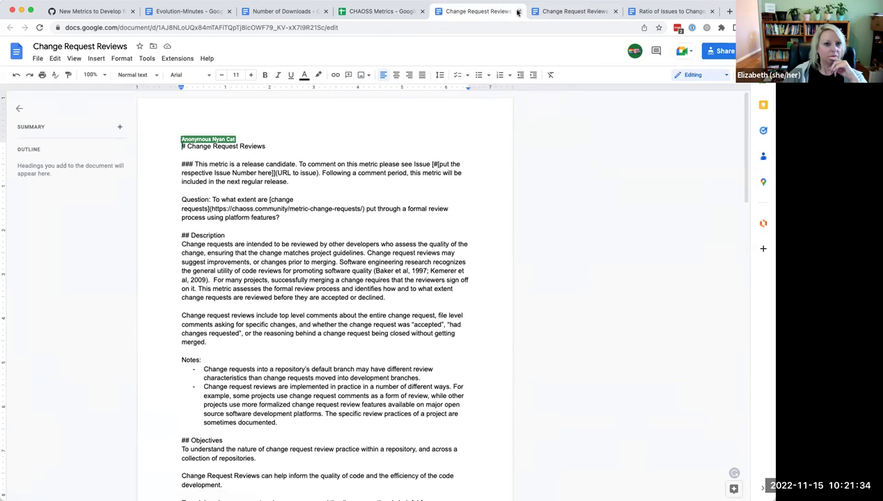
click(517, 12)
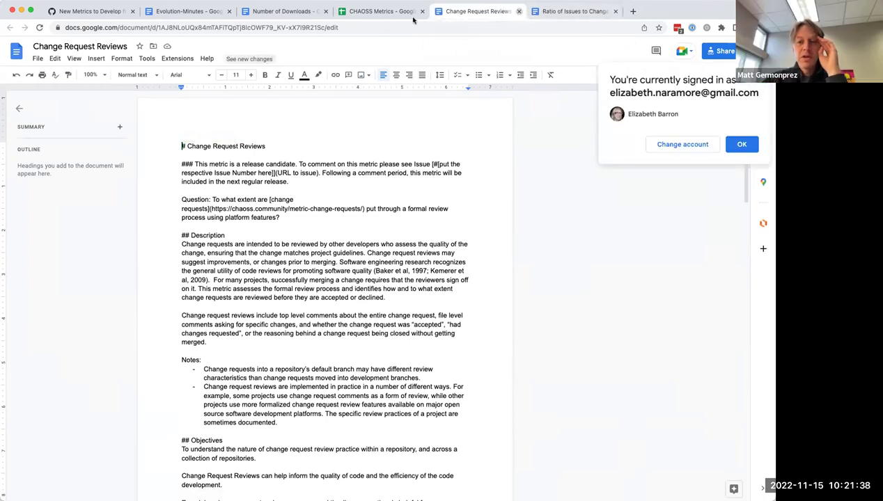
key(super+w)
click(384, 14)
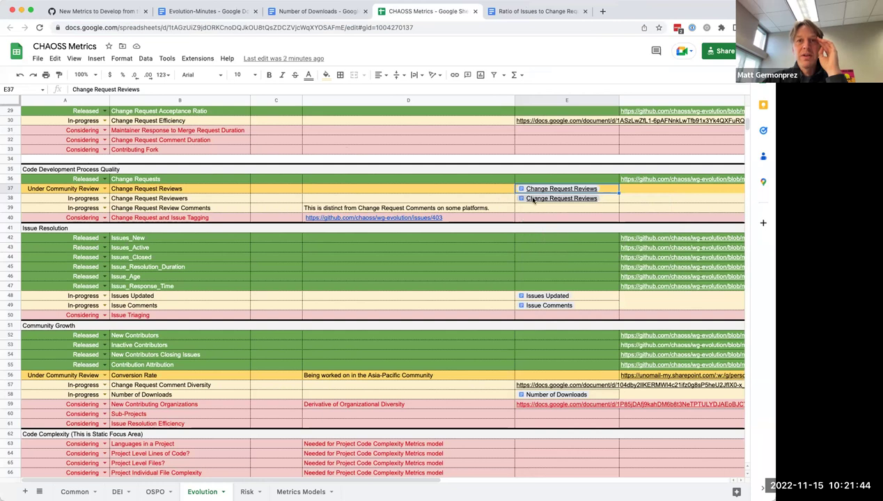
Step: Request access to the Change Request Efficiency and New Contributing Organizations documents
mouse_move(533, 201)
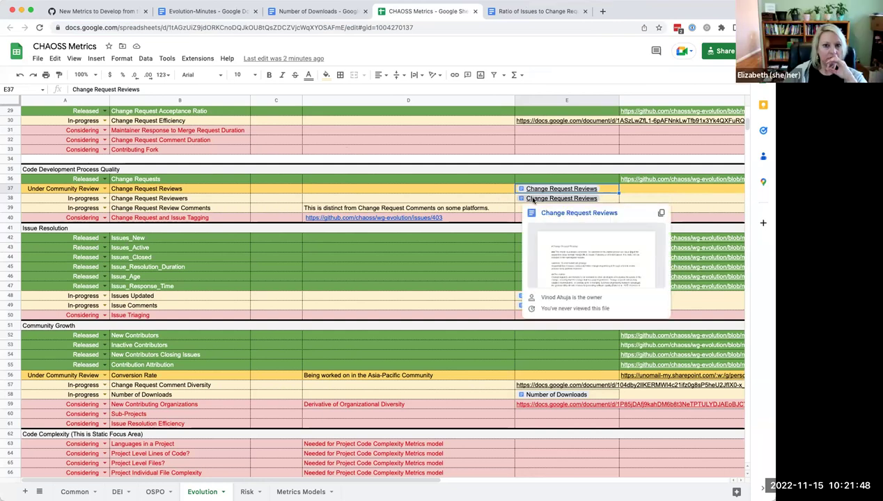
click(539, 124)
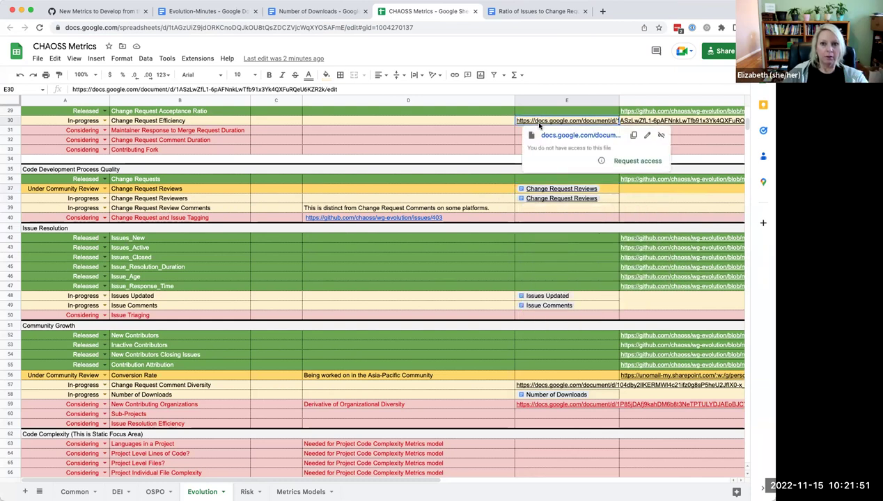
click(638, 161)
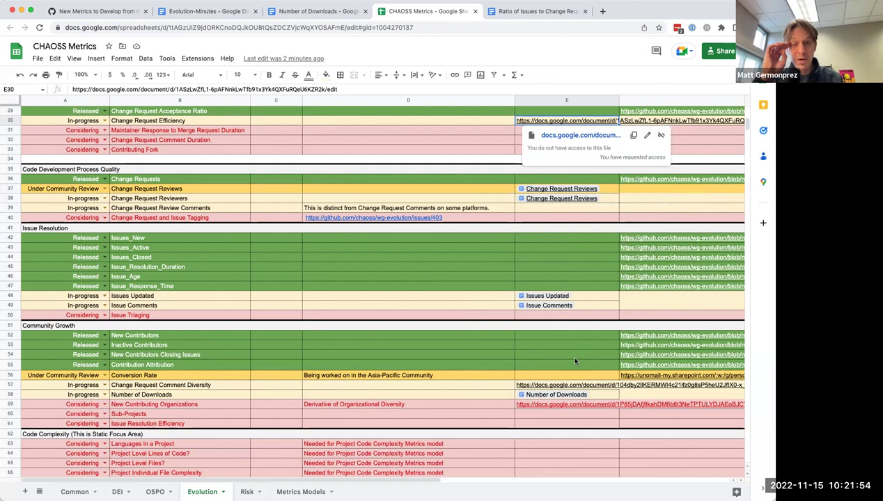
click(567, 407)
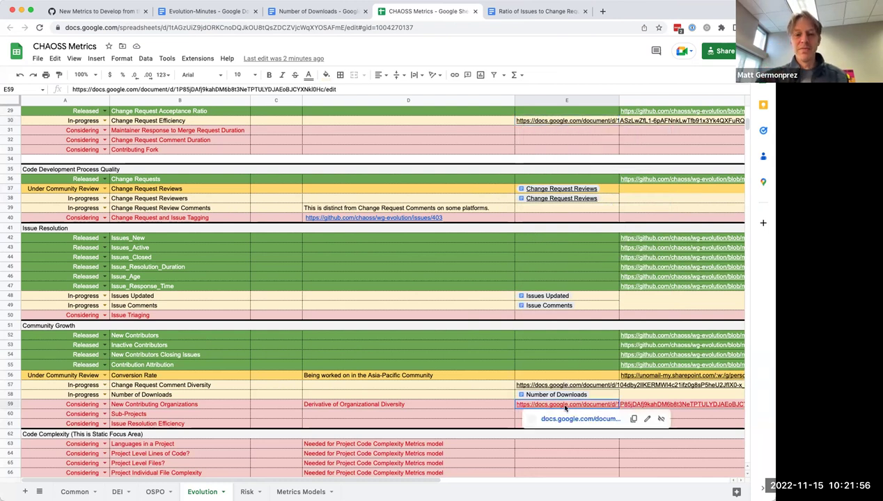
click(639, 449)
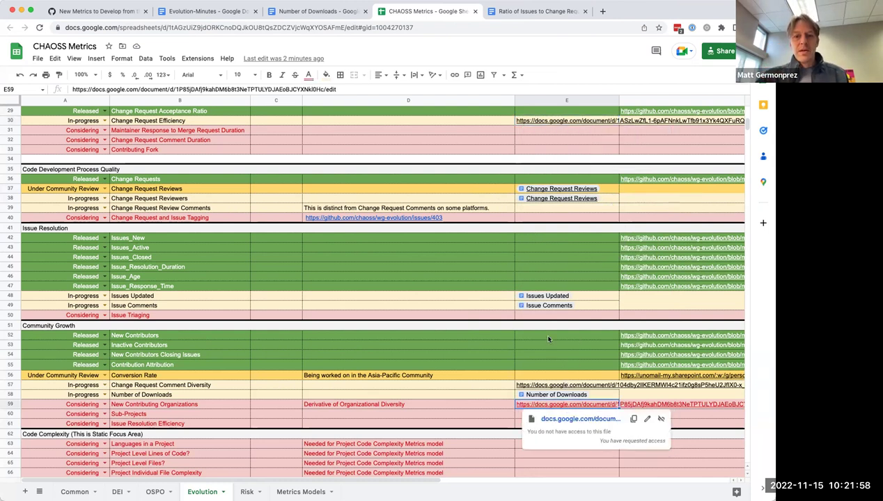
Step: Check the Change Request Comments, Efficiency and Comment Diversity links, then select rows 1–57
scroll(548, 339, up, 3)
click(558, 131)
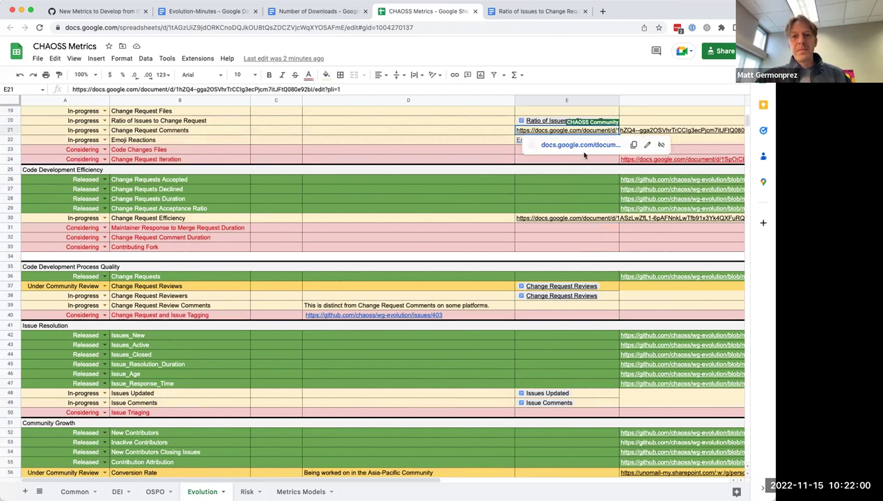
click(544, 218)
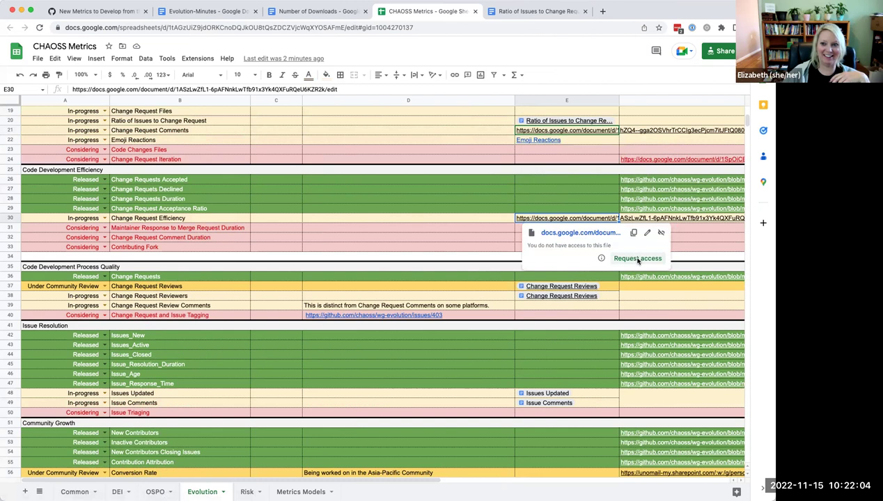
scroll(553, 180, up, 3)
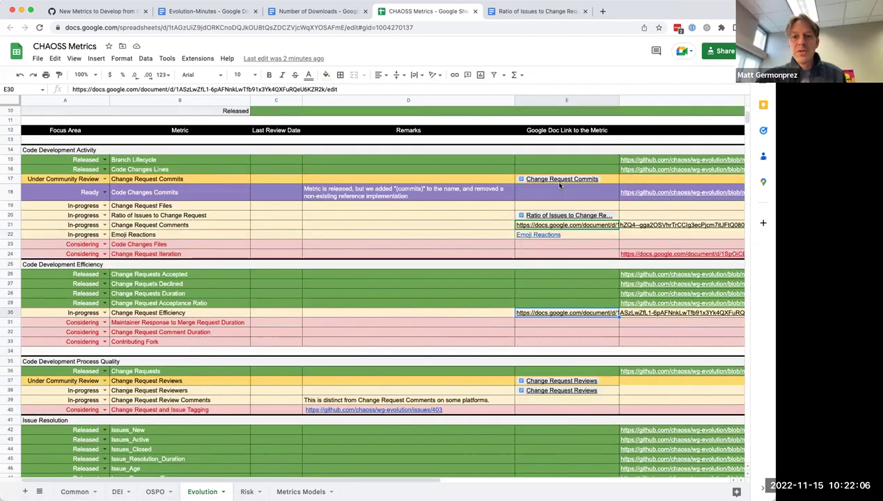
scroll(553, 180, up, 2)
mouse_move(563, 274)
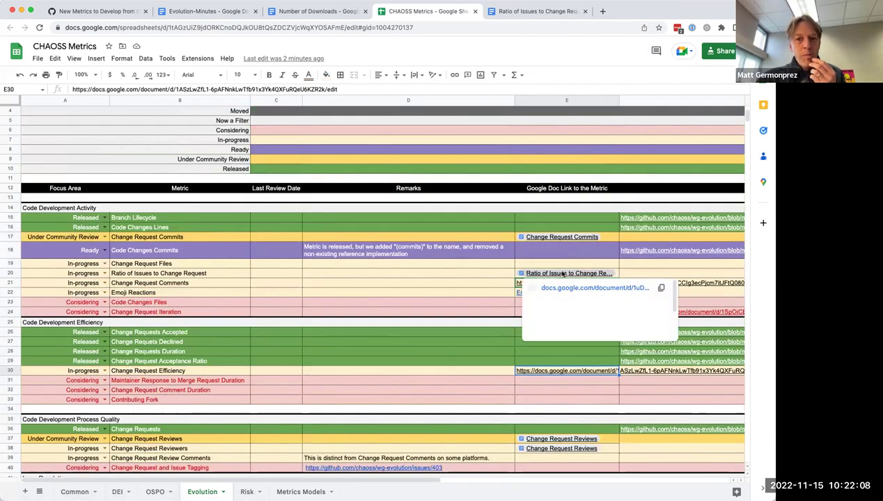
scroll(485, 334, down, 5)
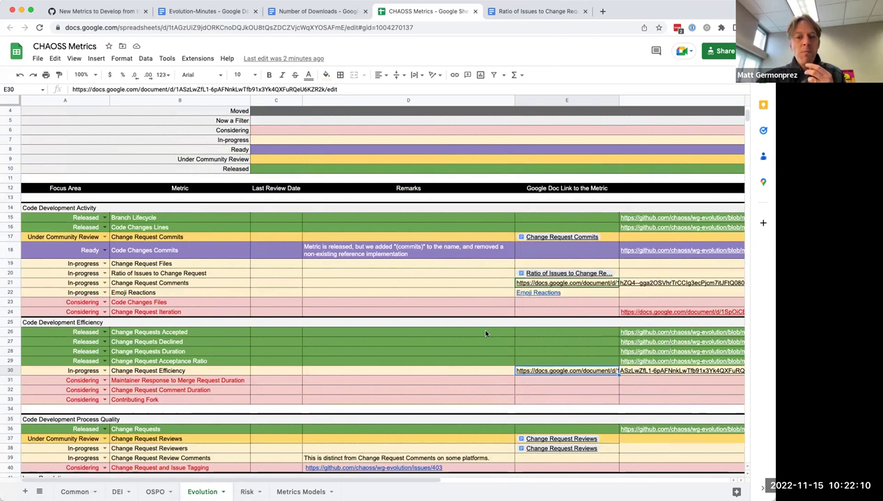
scroll(485, 333, down, 5)
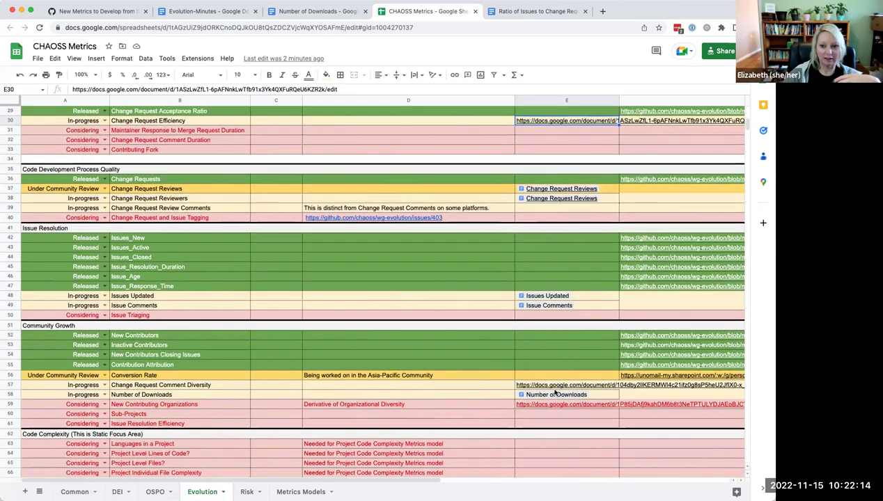
click(556, 385)
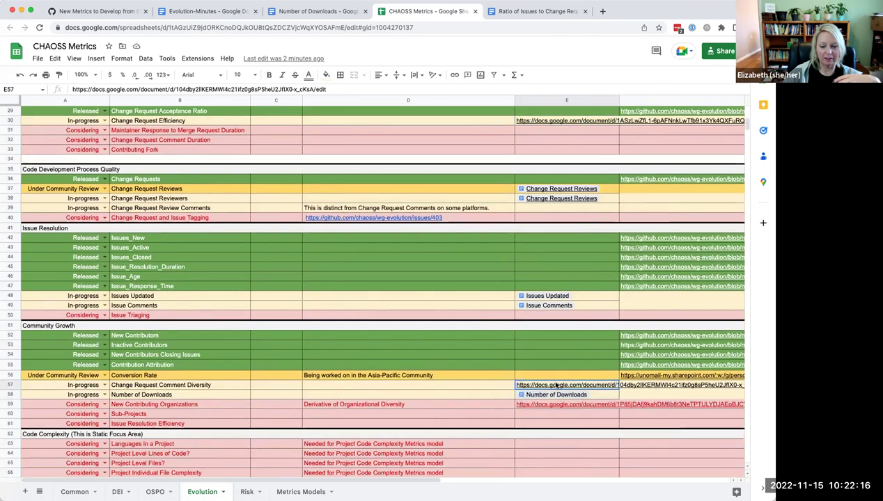
scroll(556, 385, down, 3)
scroll(556, 385, up, 12)
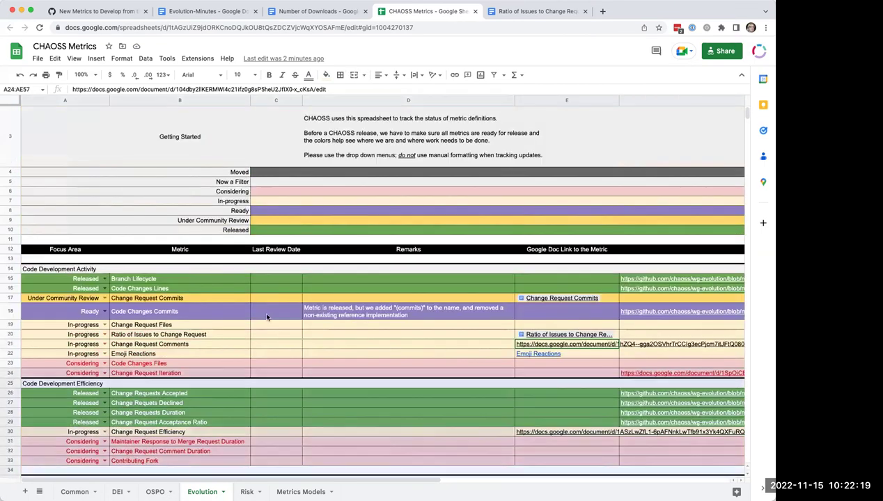
shift+click(265, 313)
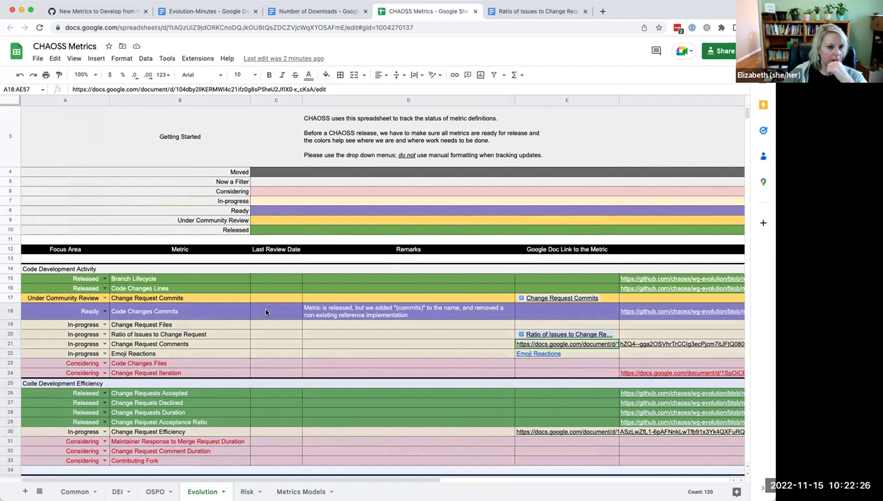
drag(263, 233, 213, 362)
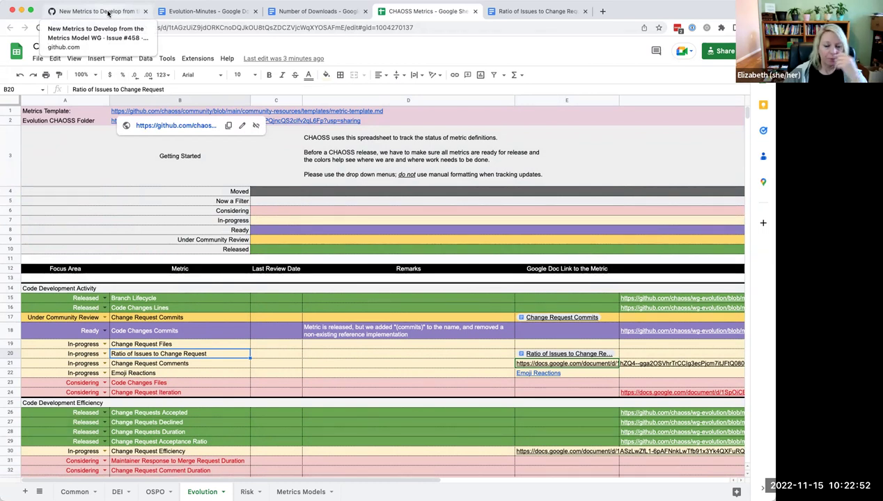
Step: Paste a copy of the November 1, 2022 meeting block above it and change its date to 15
click(193, 11)
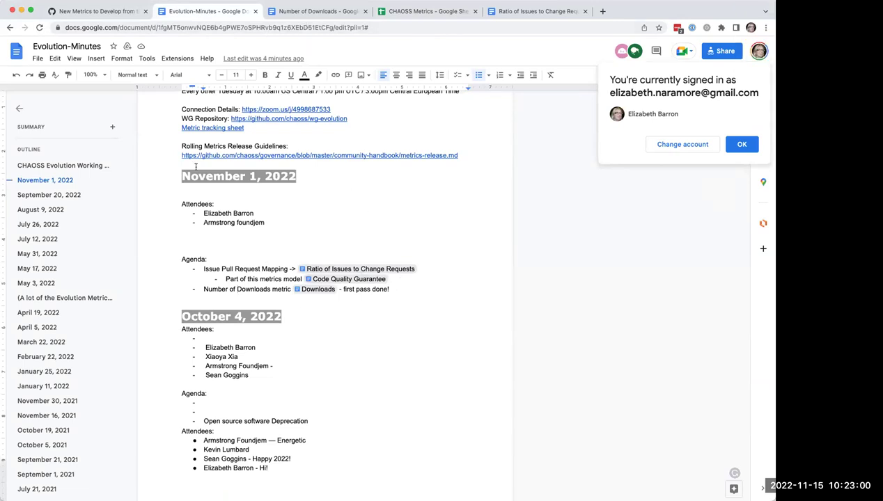
drag(181, 176, 397, 291)
key(super+c)
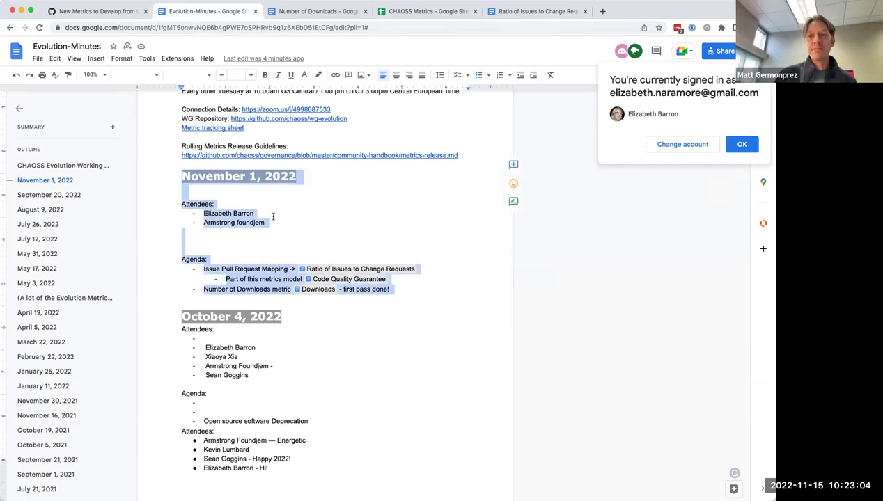
click(180, 175)
key(Return)
key(Return)
key(Return)
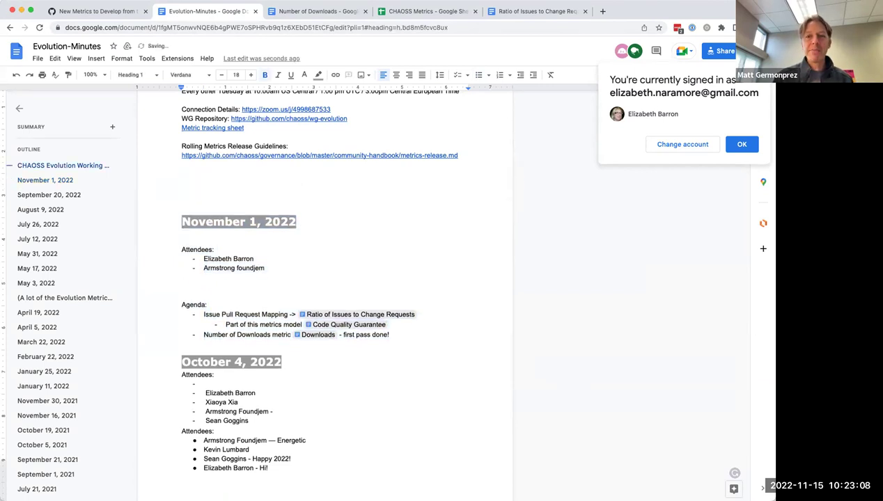
key(super+v)
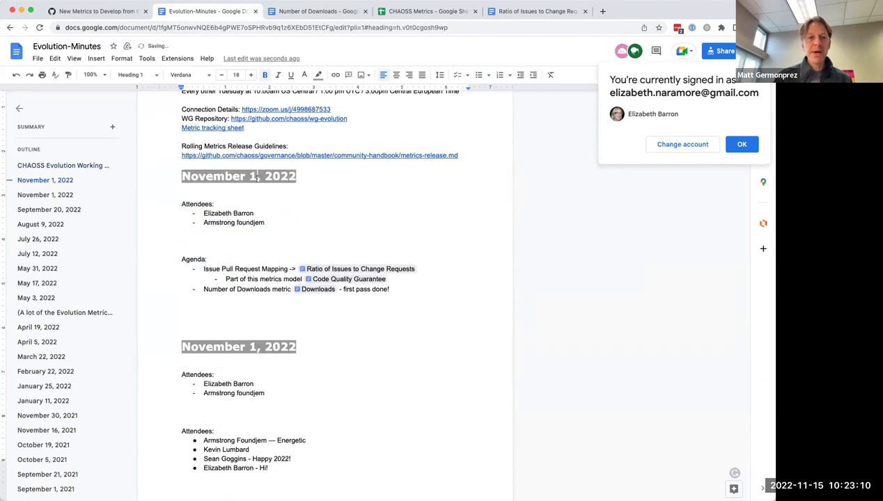
text(5)
Step: Add a new attendee's name to the November 15 attendee list
click(278, 222)
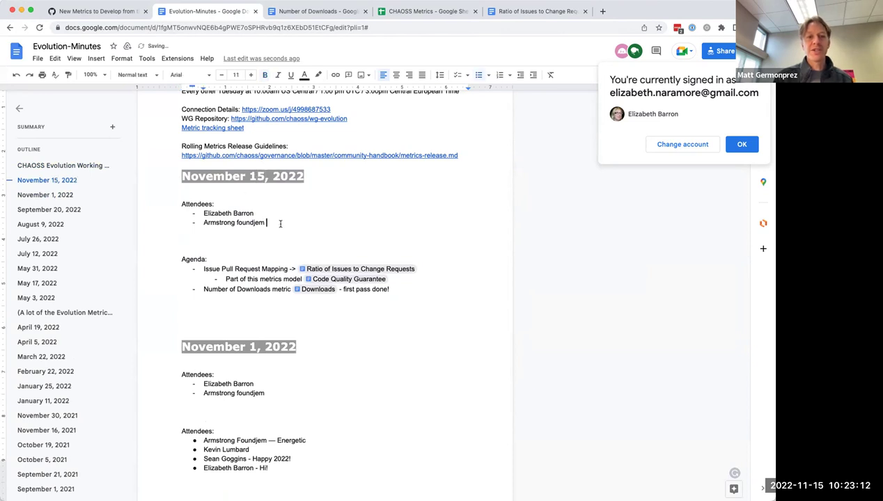
key(Return)
text(Matt Germonpre)
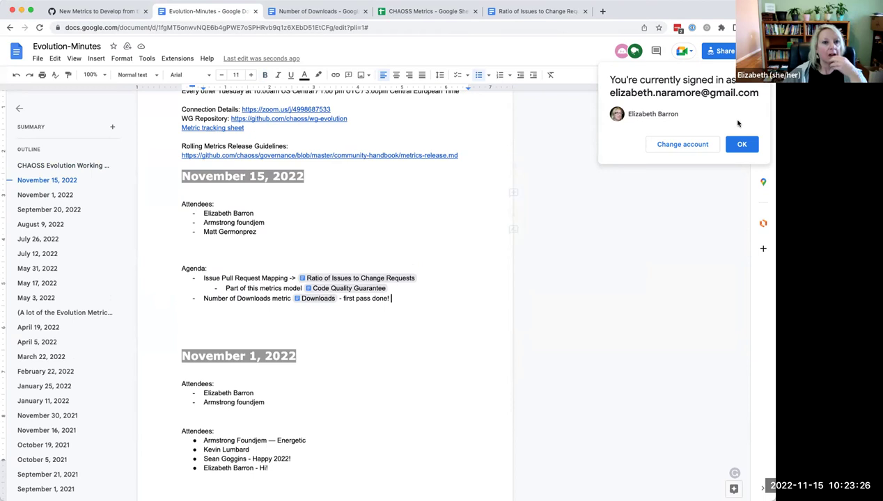
click(741, 145)
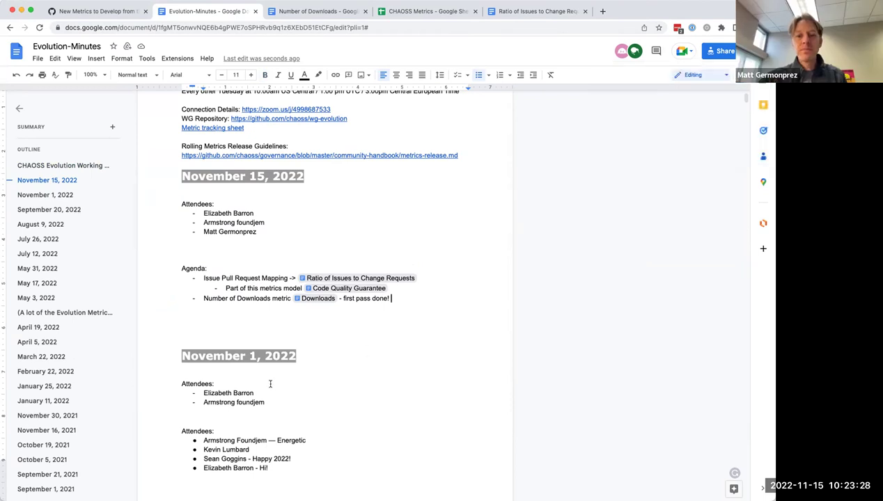
Step: Add 'New Issue Template, yay' as the first agenda item
click(199, 278)
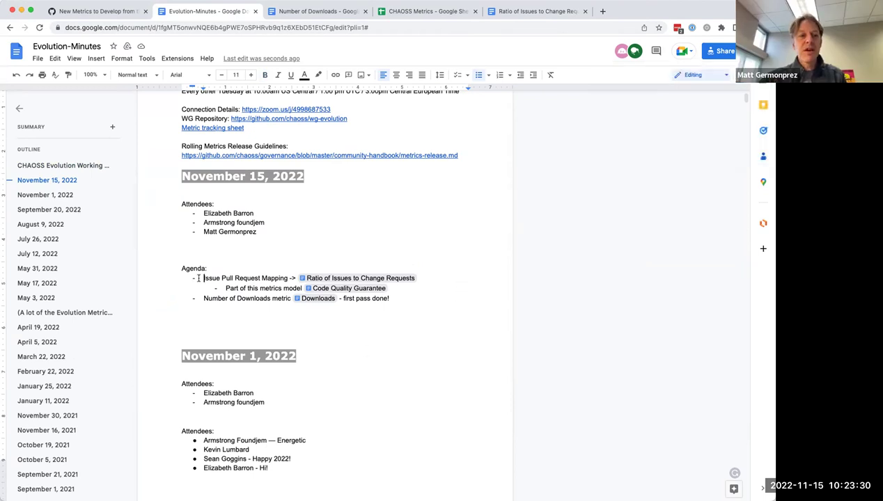
key(Return)
key(Up)
text(Ne)
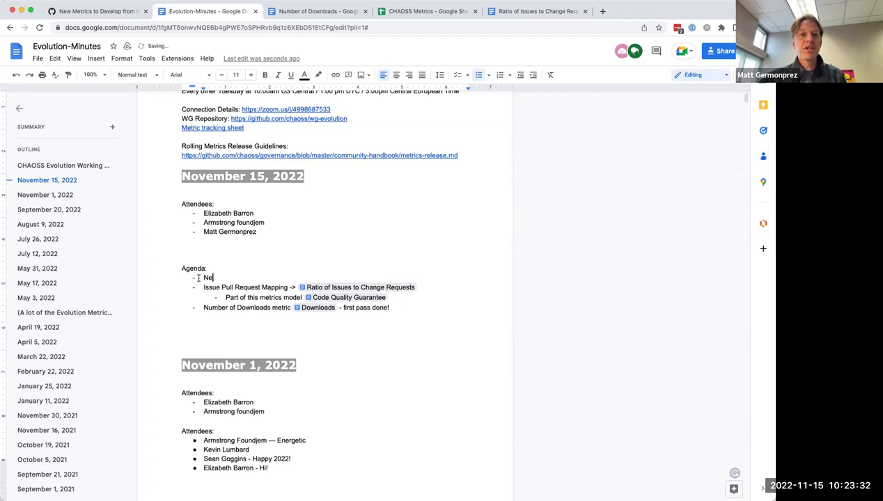
text(w Issue Template,)
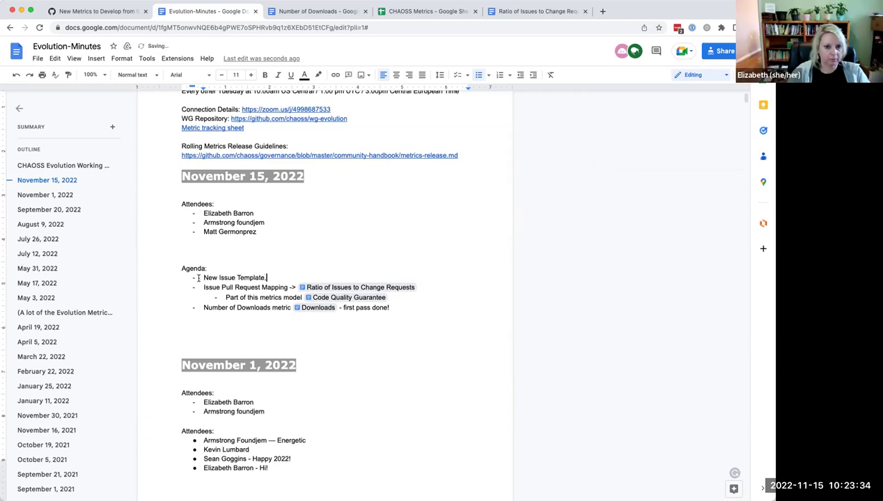
text( yay)
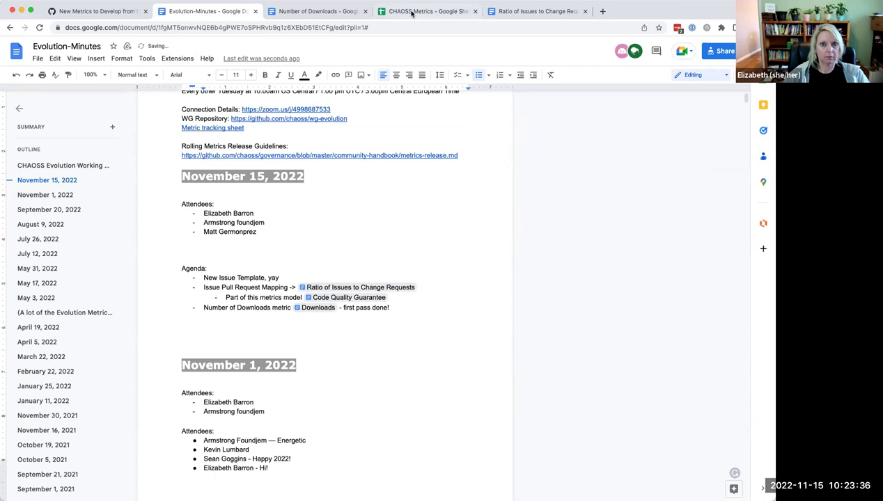
key(super+4)
scroll(271, 268, down, 1)
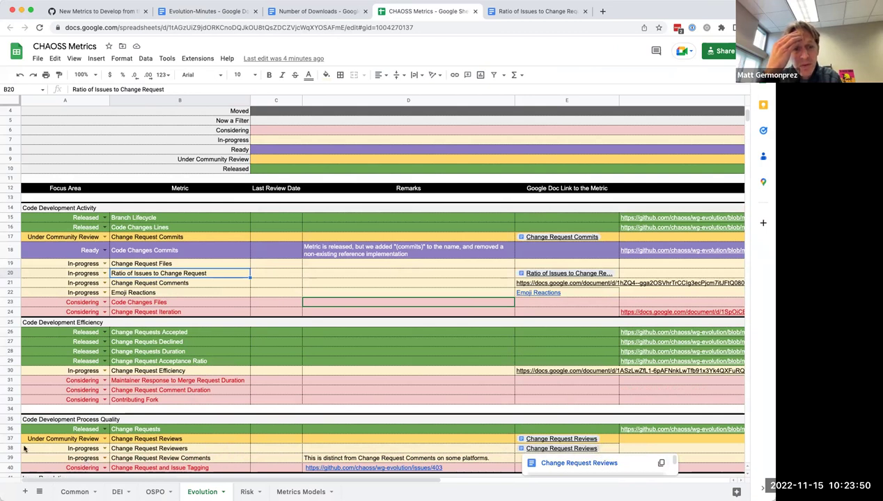
Step: Delete the duplicate Change Request Reviews link from cell E38
click(590, 450)
key(Delete)
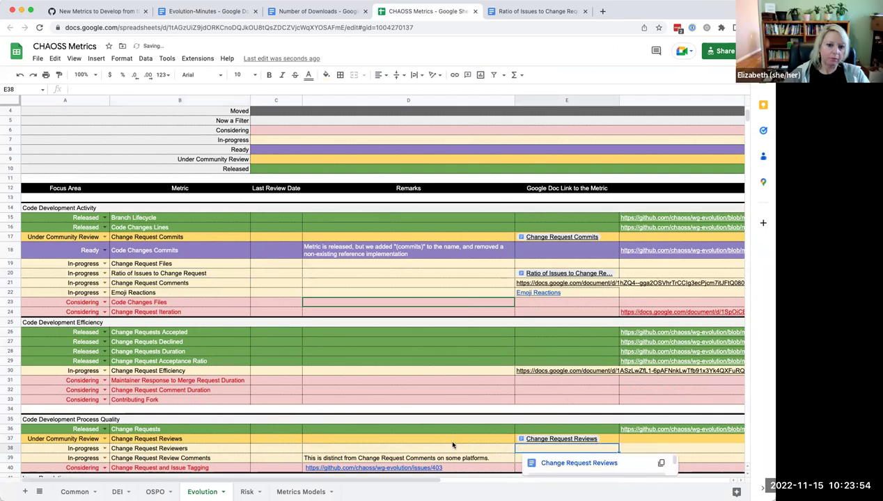
click(417, 448)
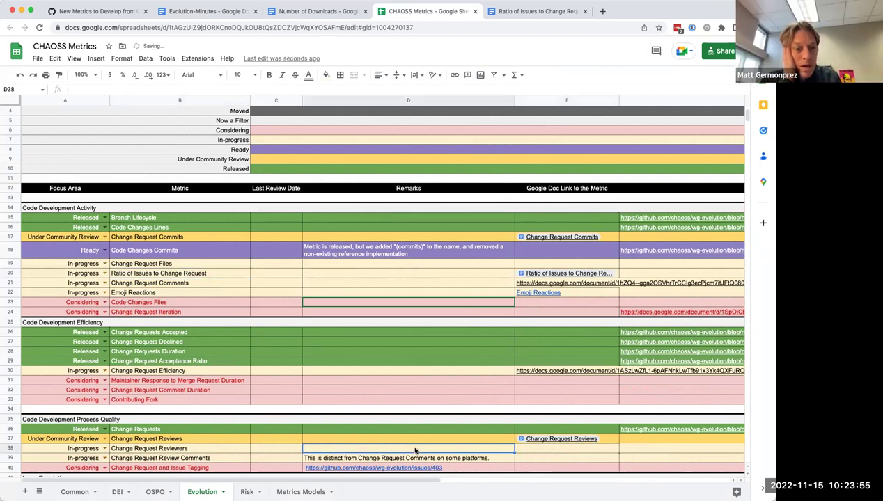
Step: Set rows 38, 39 and 19 (Reviewers, Review Comments, Files) to Considering status
click(105, 449)
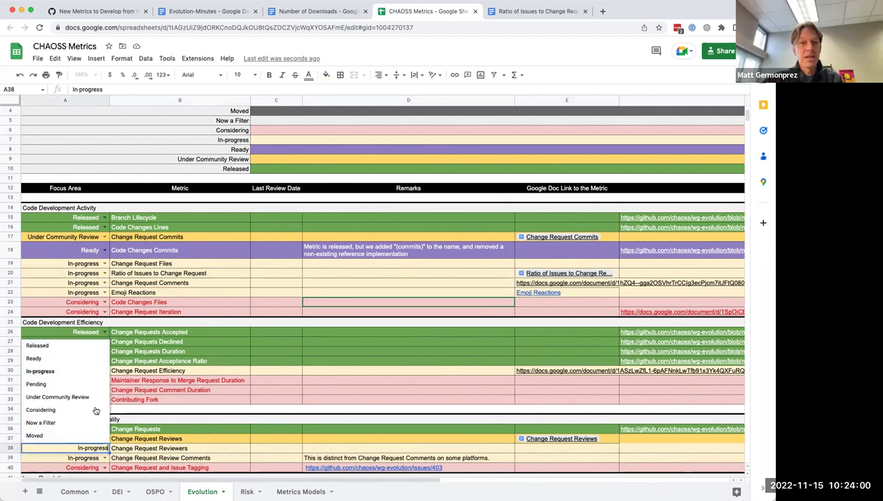
click(95, 447)
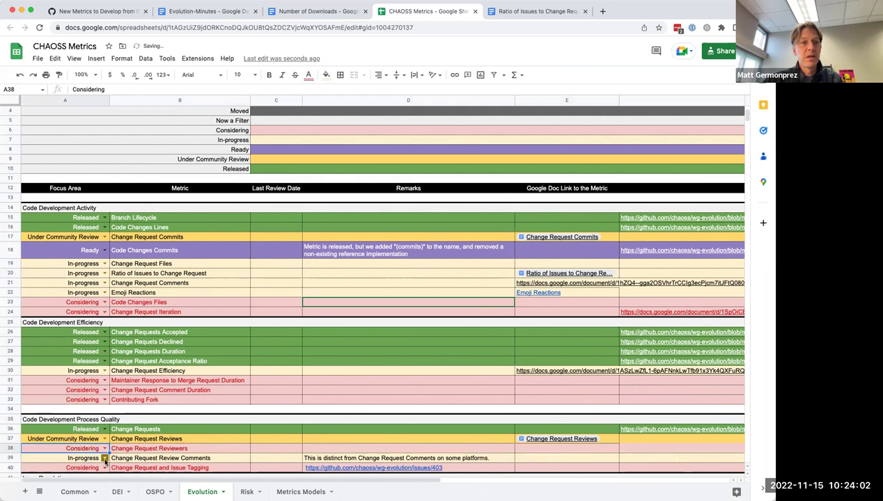
click(105, 460)
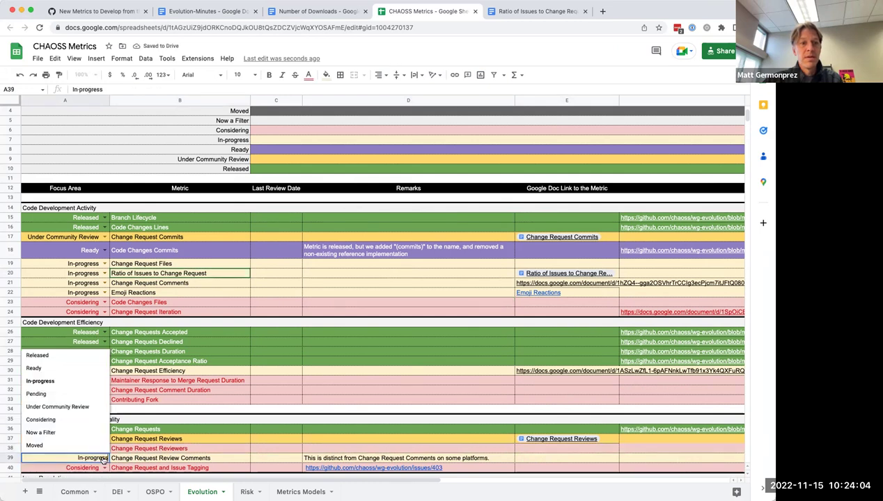
click(85, 421)
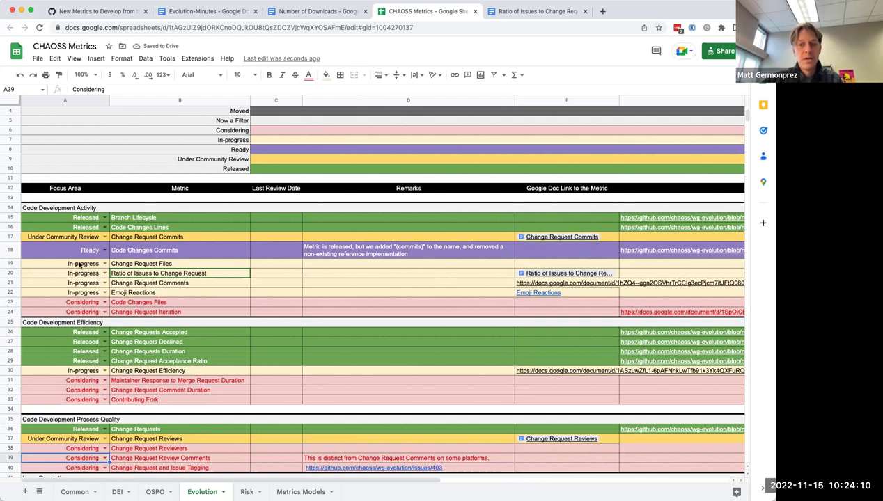
click(105, 264)
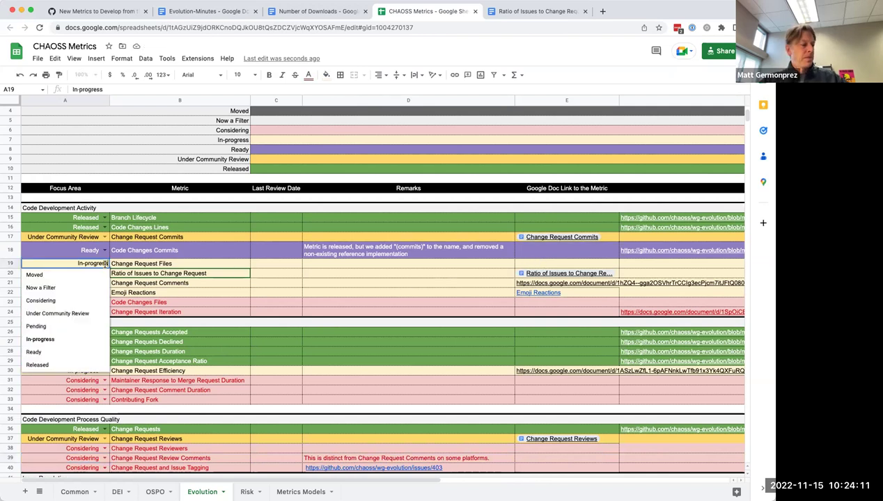
click(95, 302)
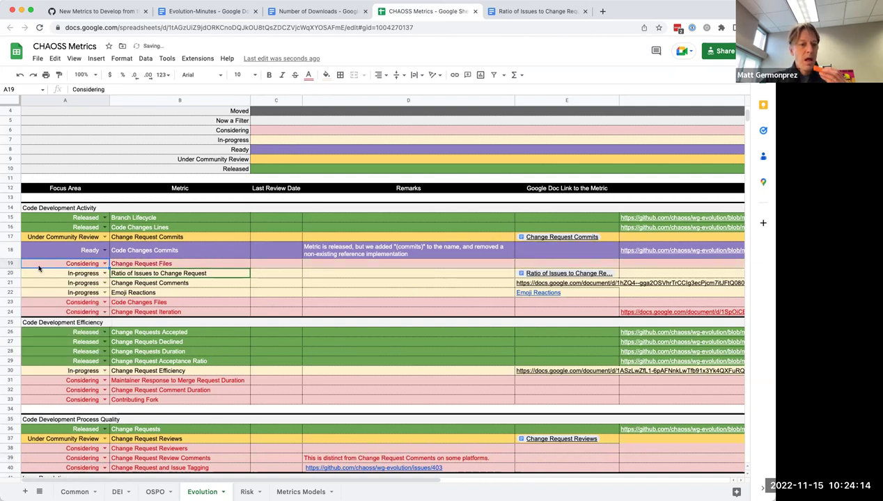
mouse_move(9, 265)
mouse_down()
mouse_move(7, 287)
mouse_move(8, 266)
mouse_up()
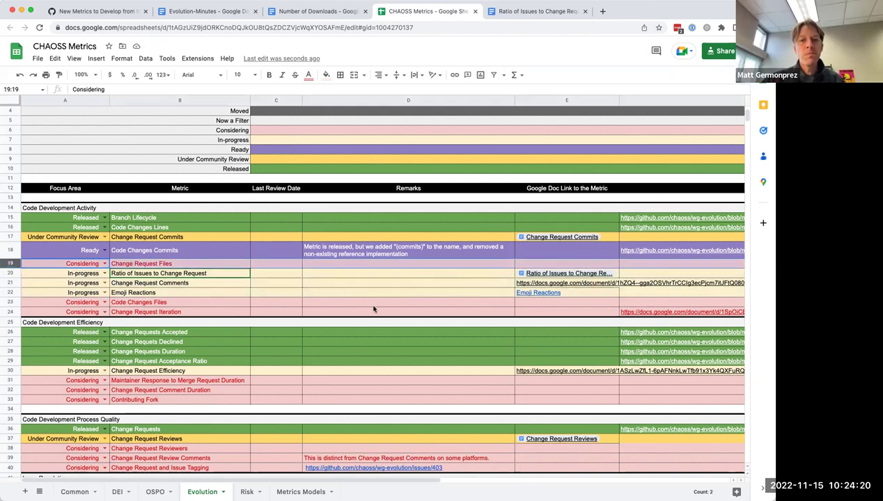
click(431, 398)
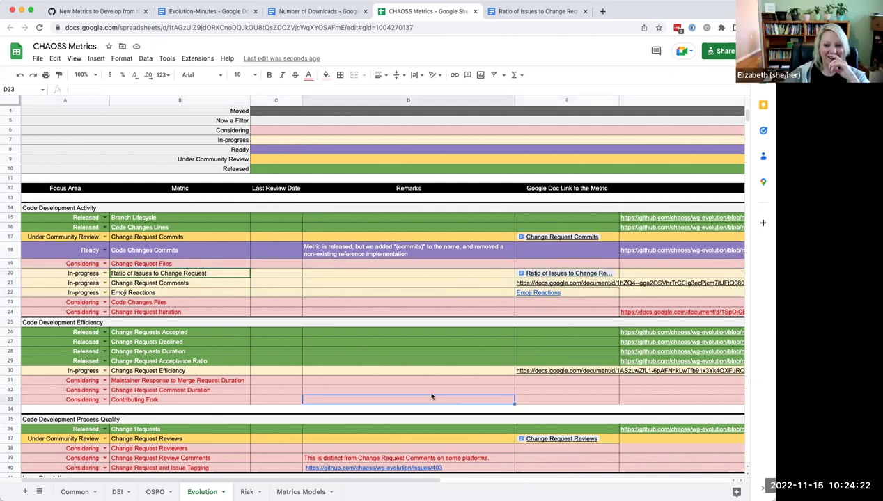
scroll(367, 368, down, 5)
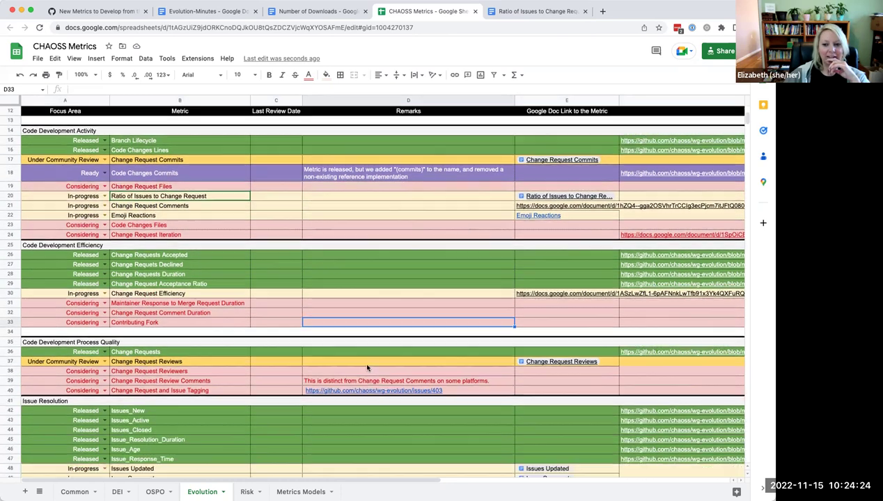
scroll(367, 367, down, 4)
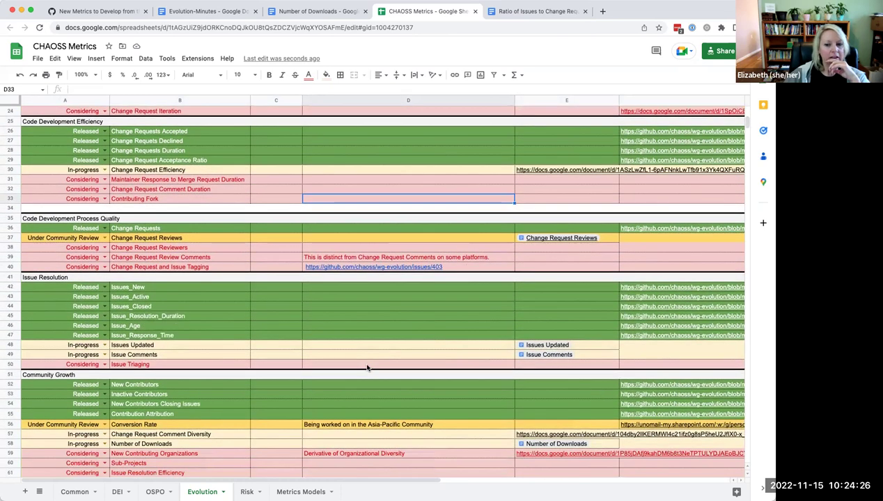
scroll(367, 368, down, 2)
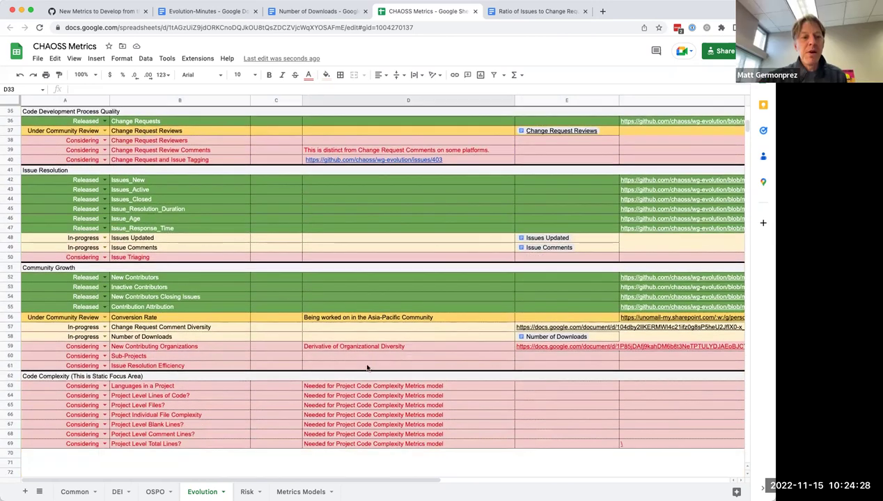
scroll(367, 368, down, 2)
scroll(367, 368, up, 1)
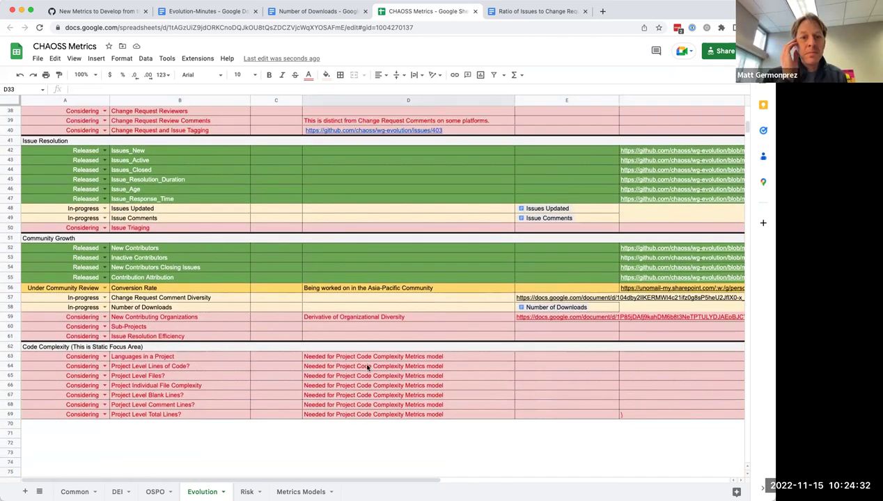
scroll(367, 368, up, 1)
scroll(367, 368, up, 1)
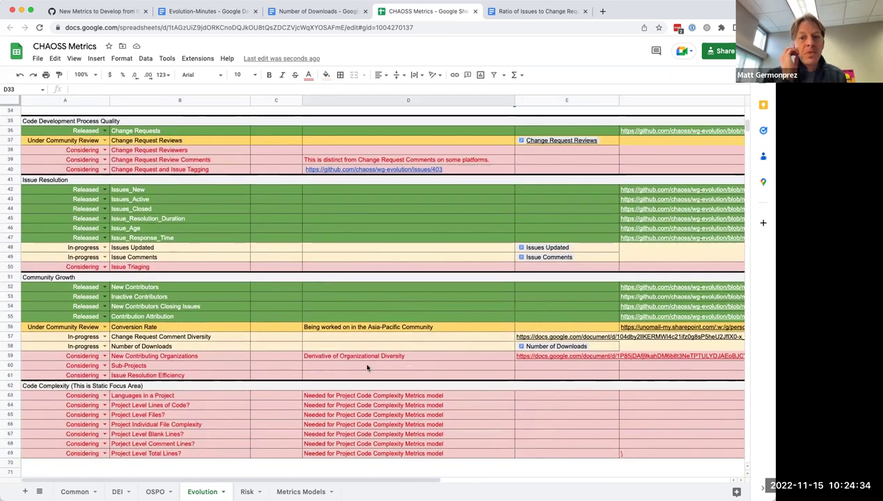
scroll(367, 368, up, 1)
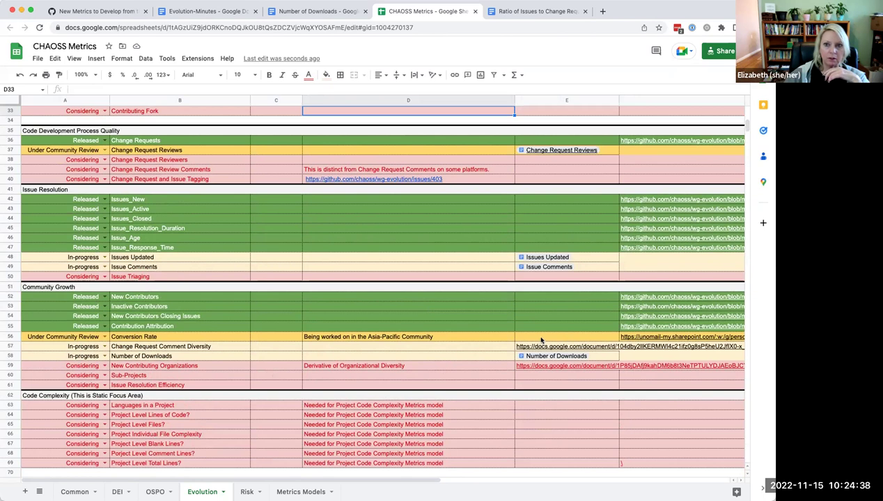
scroll(541, 339, up, 3)
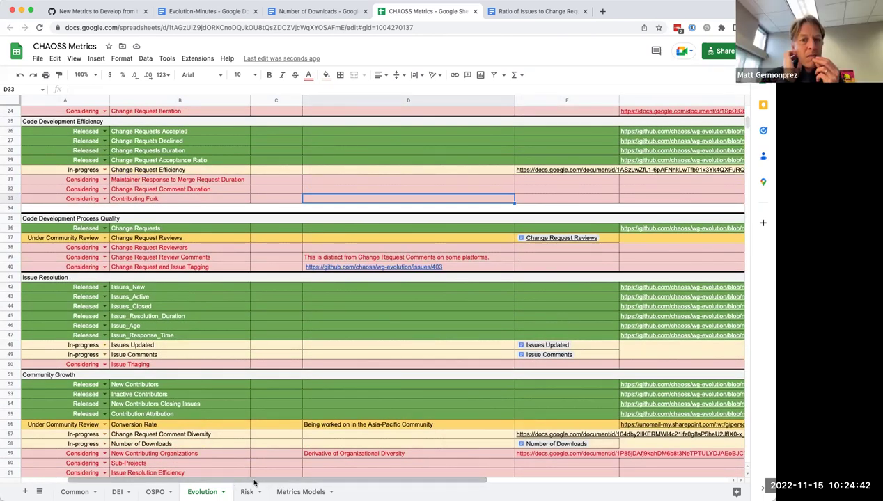
scroll(312, 484, right, 3)
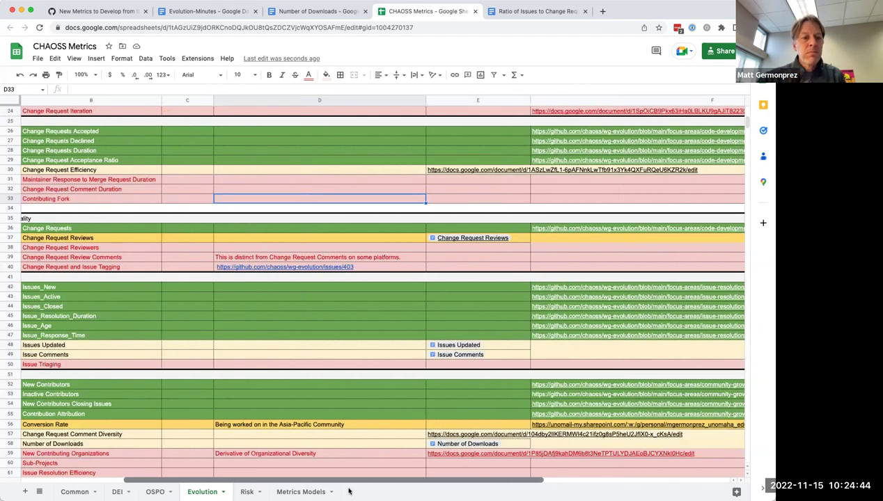
scroll(349, 492, right, 3)
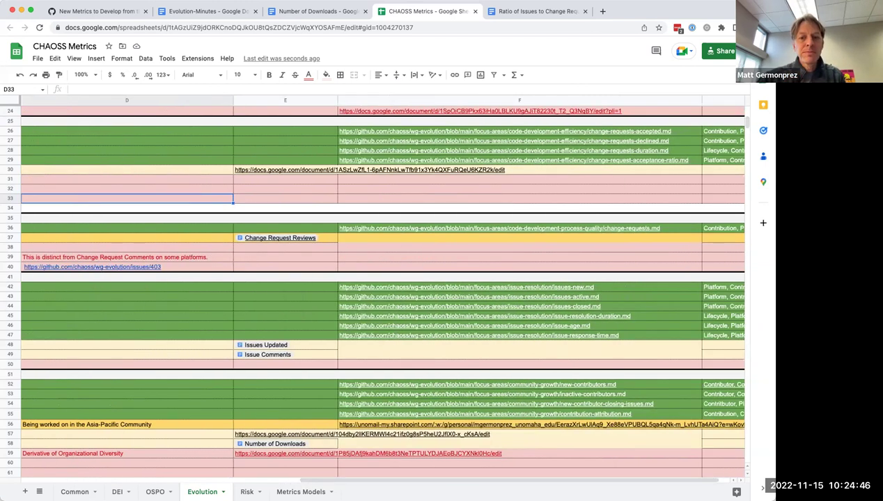
scroll(237, 477, left, 5)
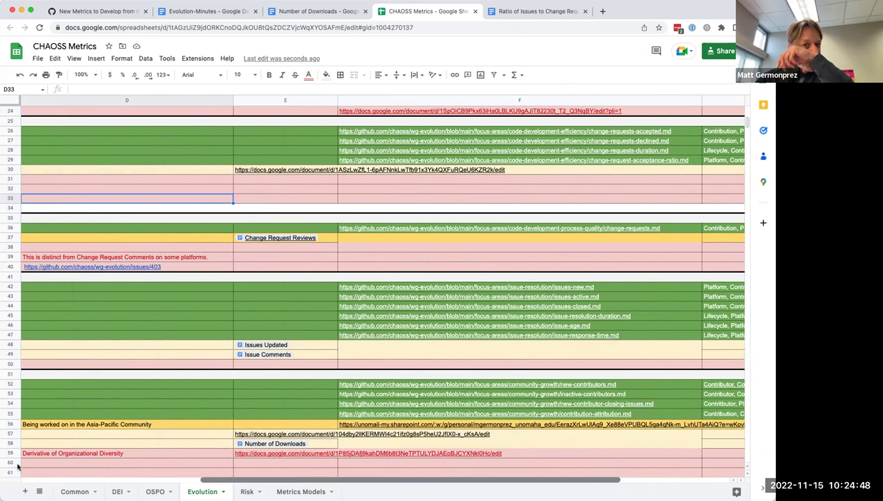
scroll(398, 261, up, 10)
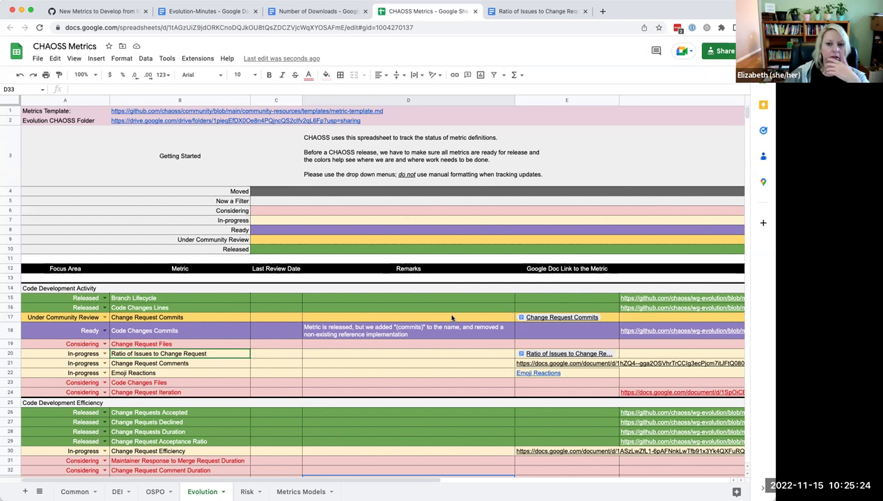
Step: Add an action item for a member: add a Google Doc for released metrics, to allow changes if needed
click(97, 12)
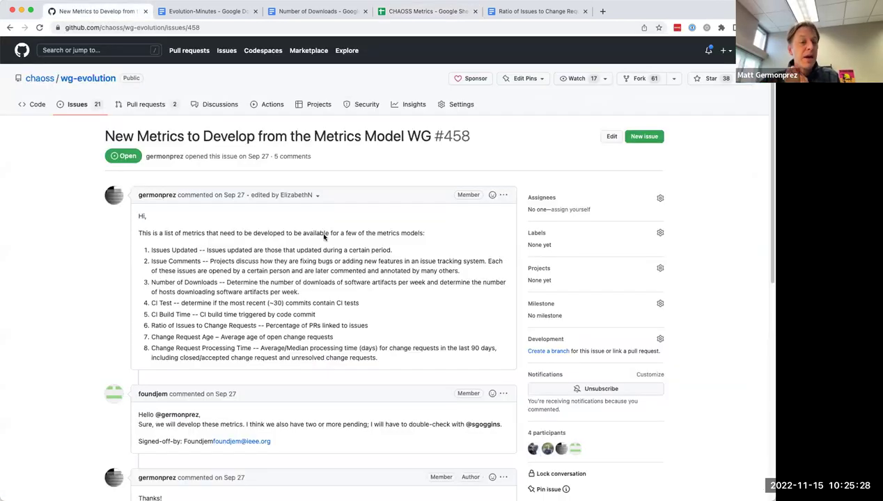
click(195, 11)
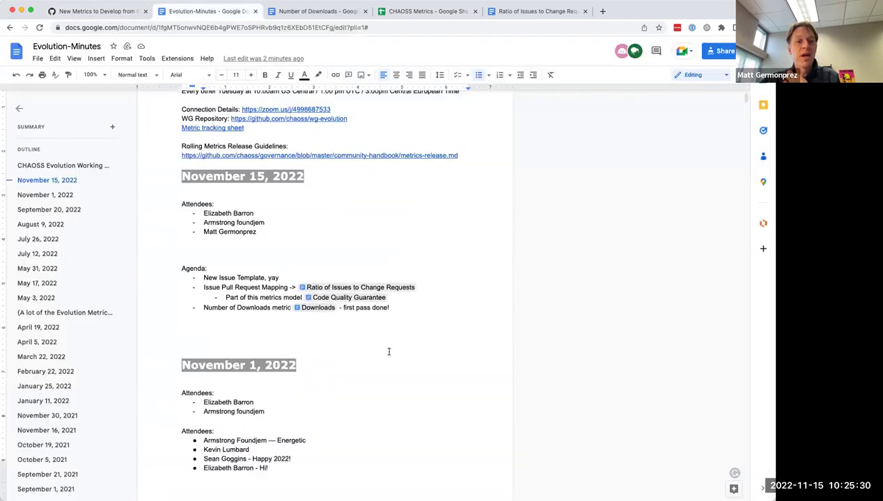
click(402, 307)
key(Return)
text(Al )
text(Matt: Ad)
text(d Google Doc fo)
text(r release)
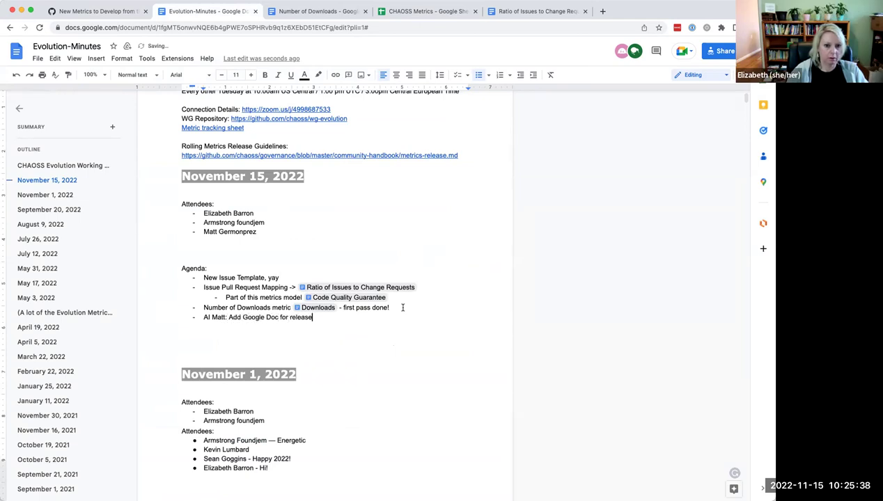
text(d metrics, so w)
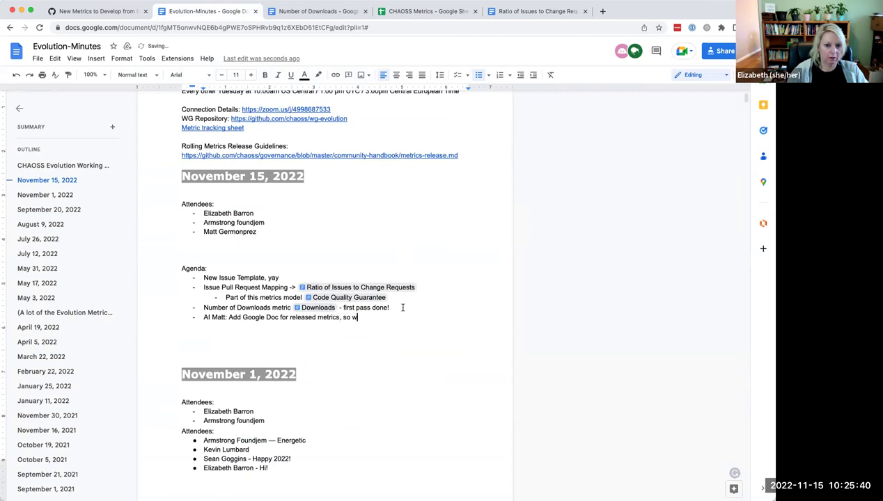
text(e have a plac)
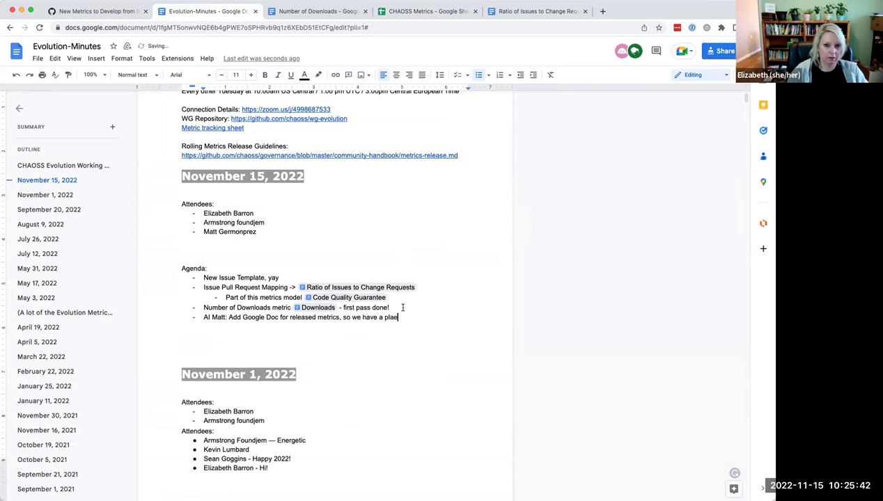
text(e to make changes if needed)
key(Return)
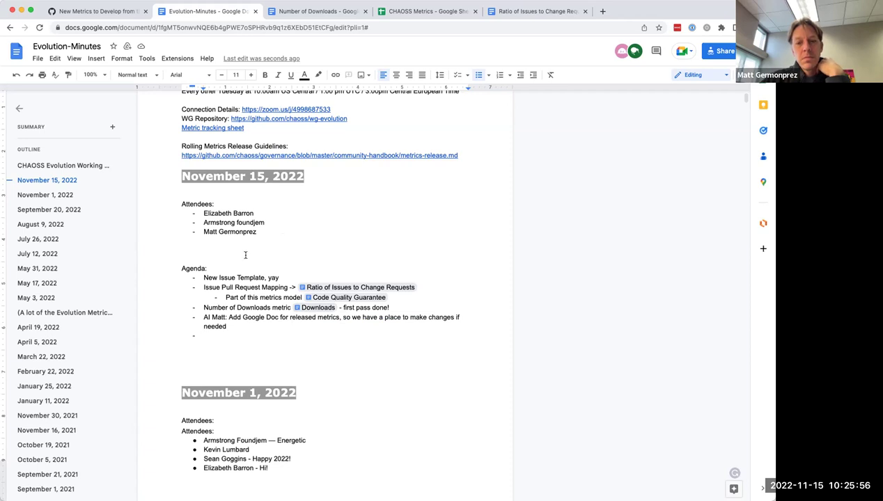
click(105, 12)
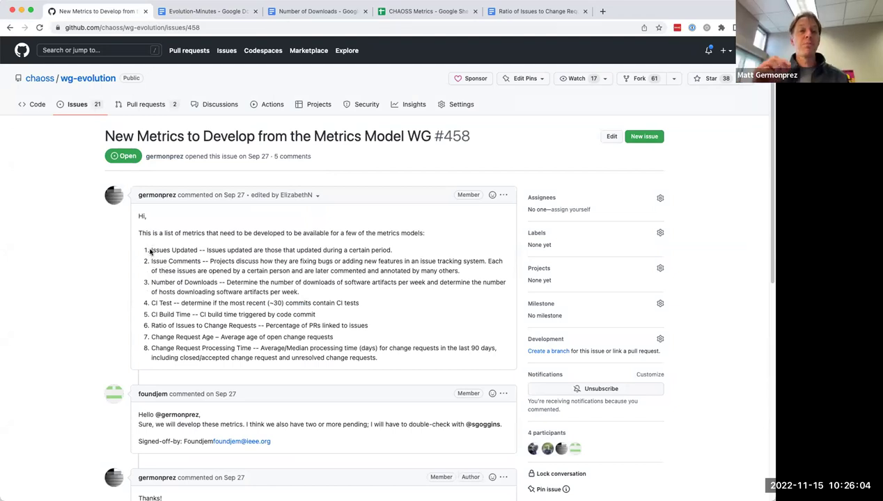
Step: Select and copy the eight numbered metrics in issue #458's comment
drag(153, 248, 311, 370)
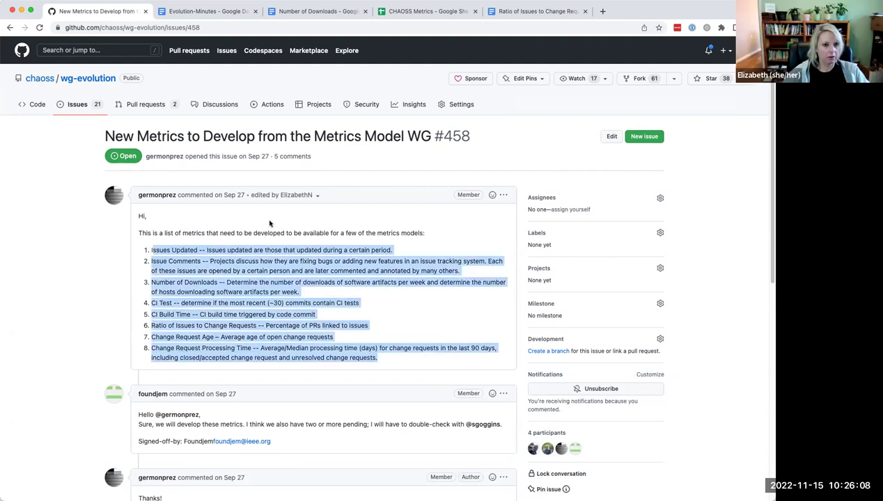
click(152, 248)
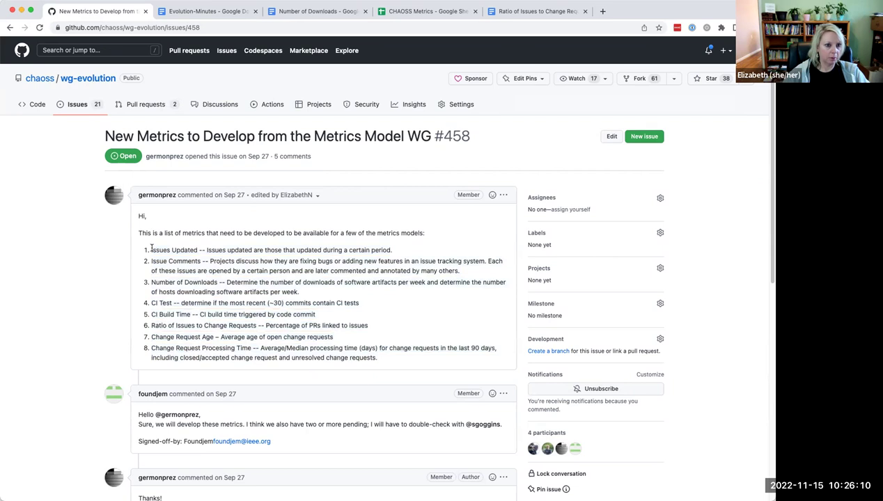
drag(151, 248, 407, 376)
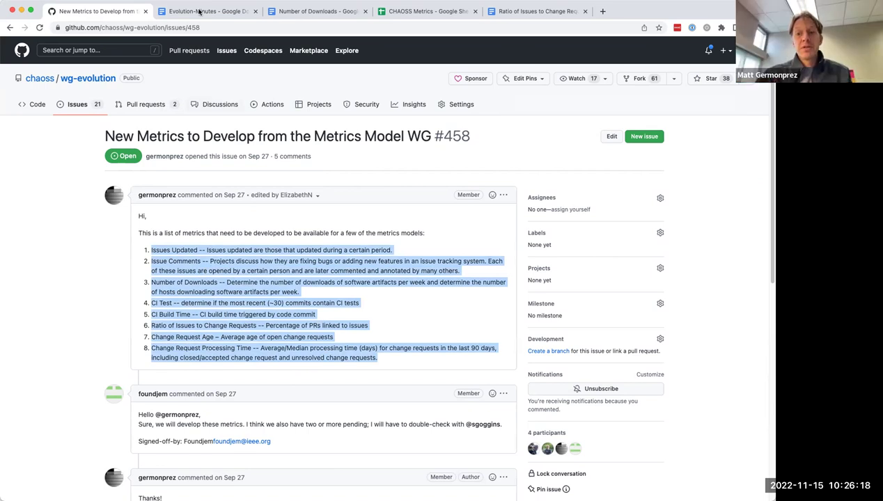
click(194, 12)
Step: Paste the copied metrics on the empty agenda bullet and indent them one level
click(240, 336)
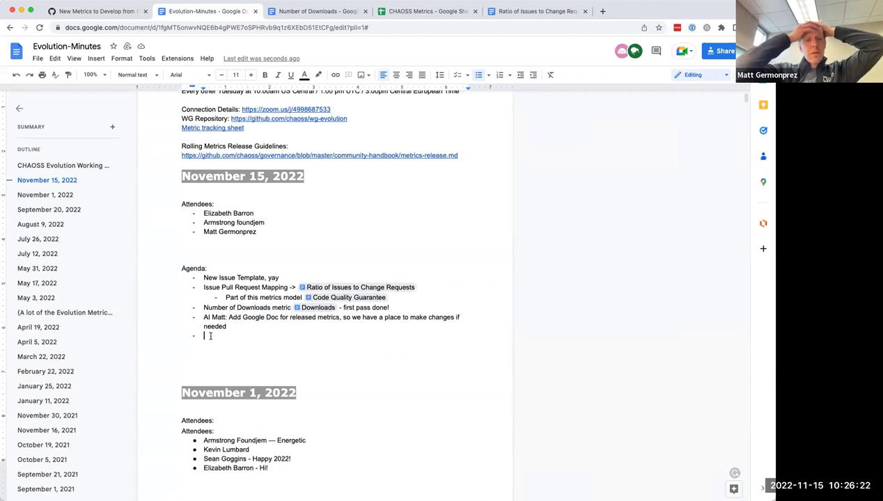
right_click(210, 336)
click(237, 373)
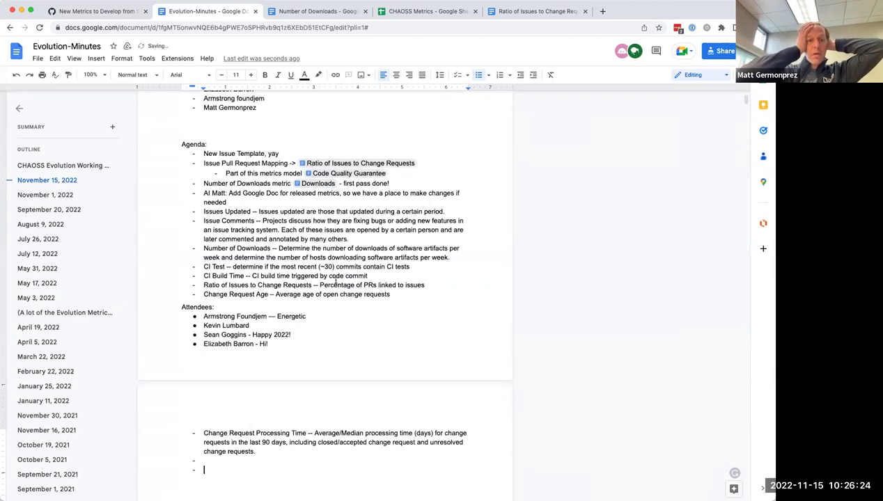
scroll(235, 382, up, 4)
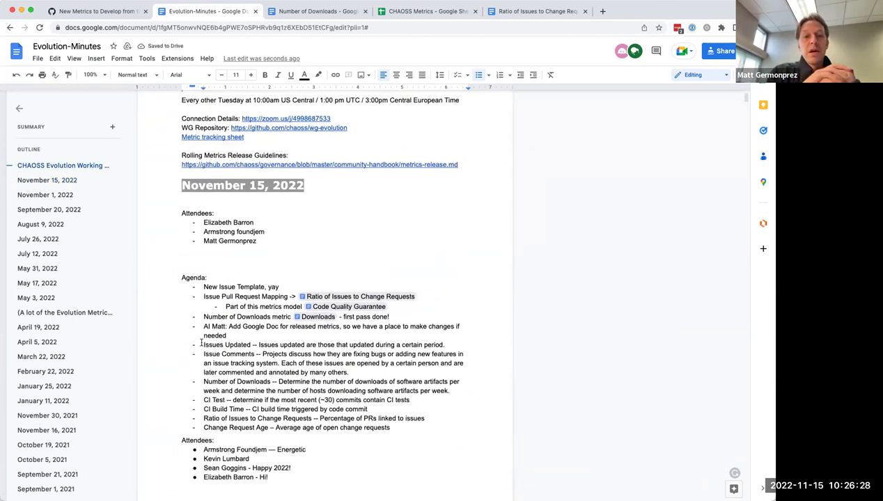
drag(202, 342, 393, 429)
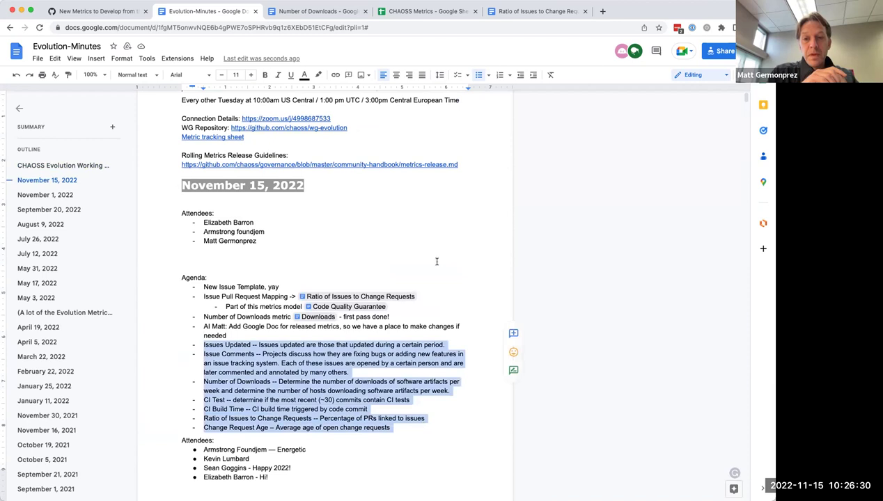
click(533, 76)
Step: Add the 'New metrics needed from Metrics Models Working Group' line and an add-to-spreadsheet action item for a member
click(236, 333)
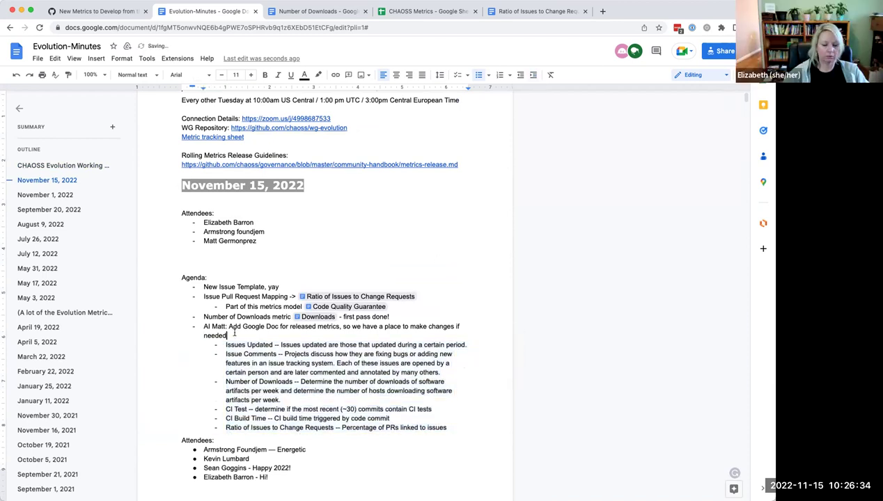
key(Return)
text(New )
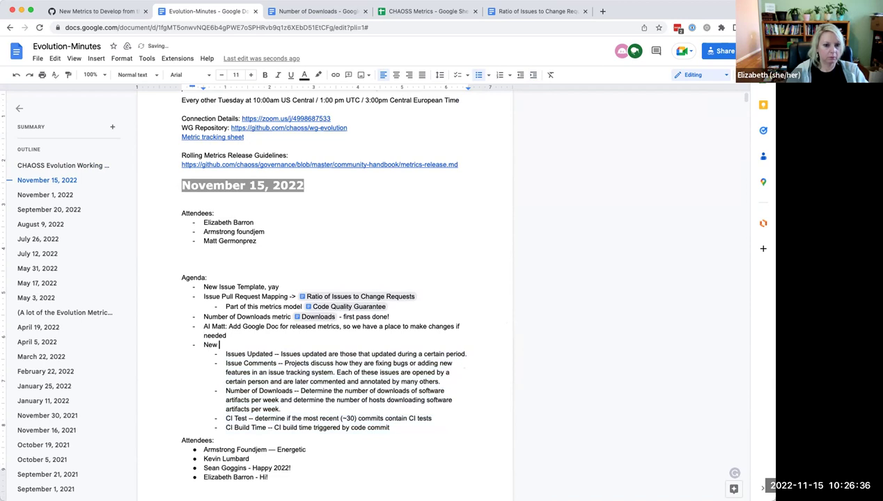
text(metrics nee)
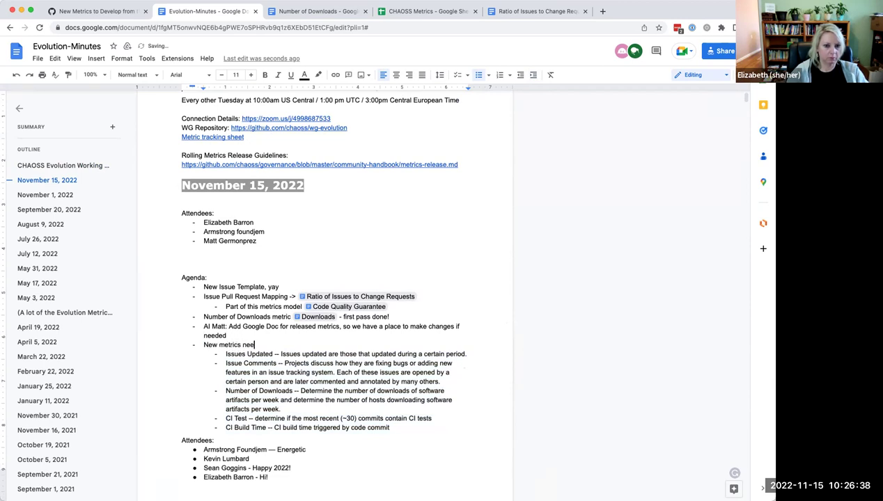
text(ded from Metrics Models Working Group)
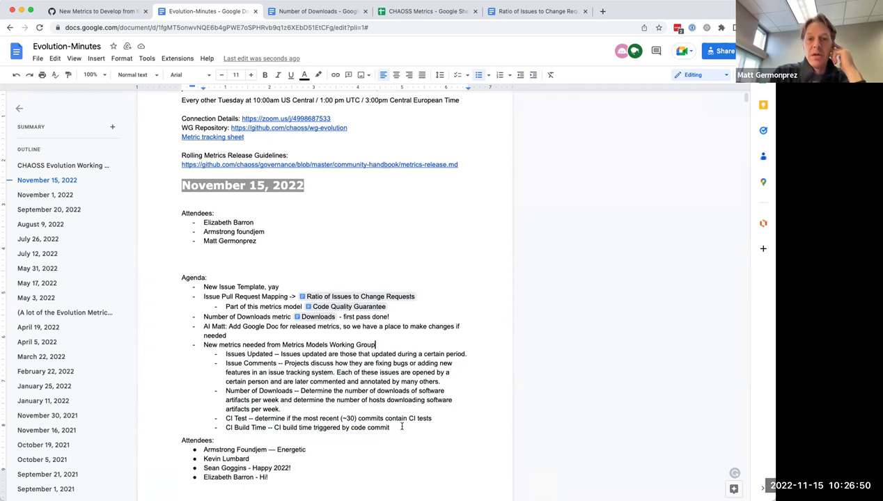
click(390, 345)
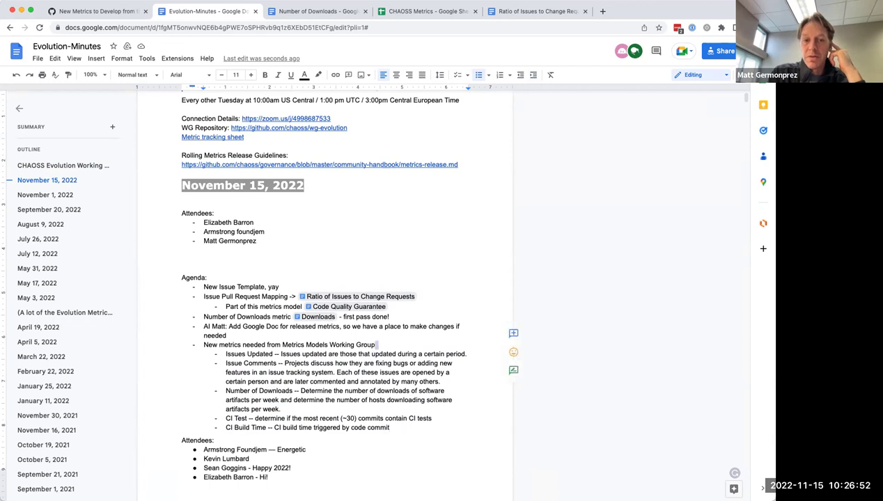
key(Return)
text(AI )
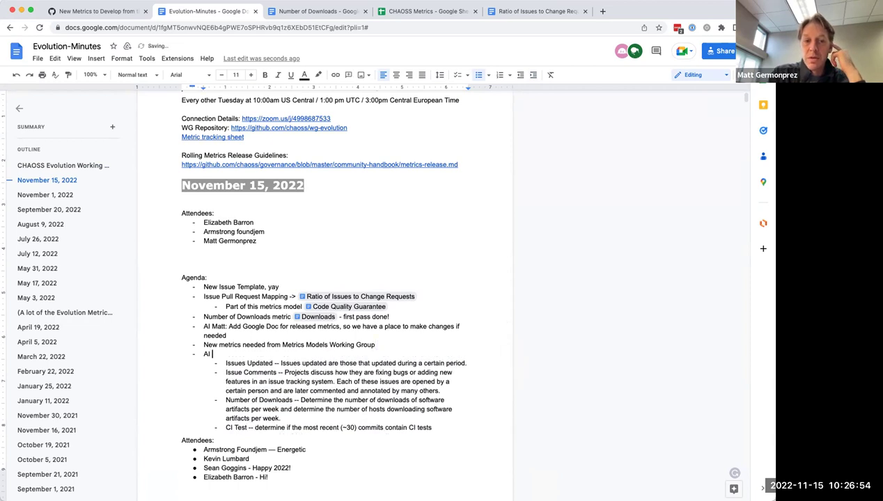
text(Ma)
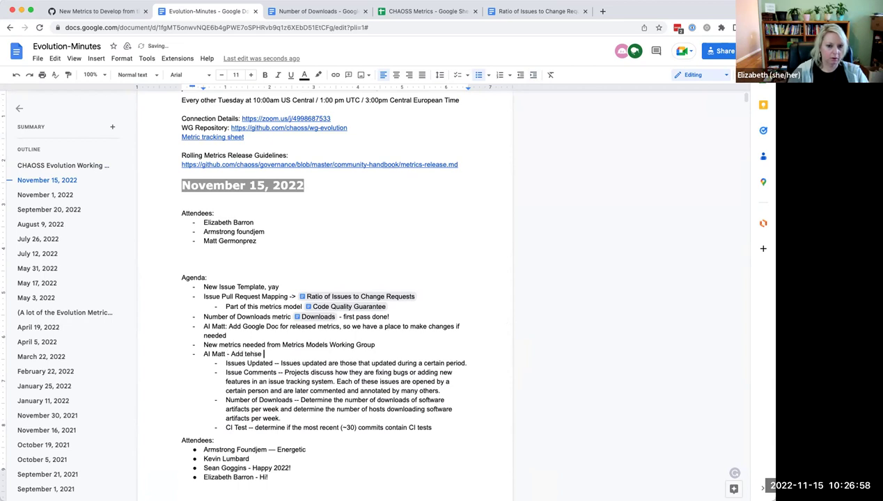
text(tt - Add these to spreadsheet)
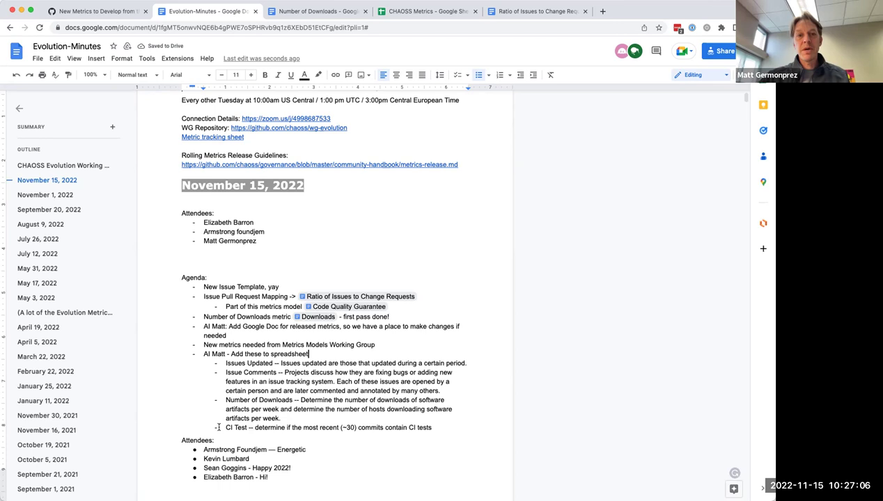
Step: Insert a line break before the CI Test item to tidy the stray blank line
click(452, 427)
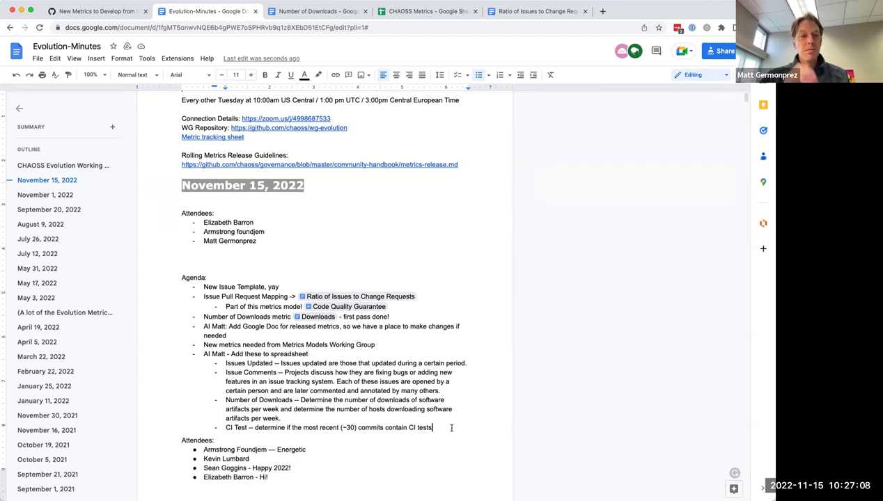
key(Down)
key(Down)
key(Down)
key(Down)
key(Down)
key(Down)
key(Down)
key(Down)
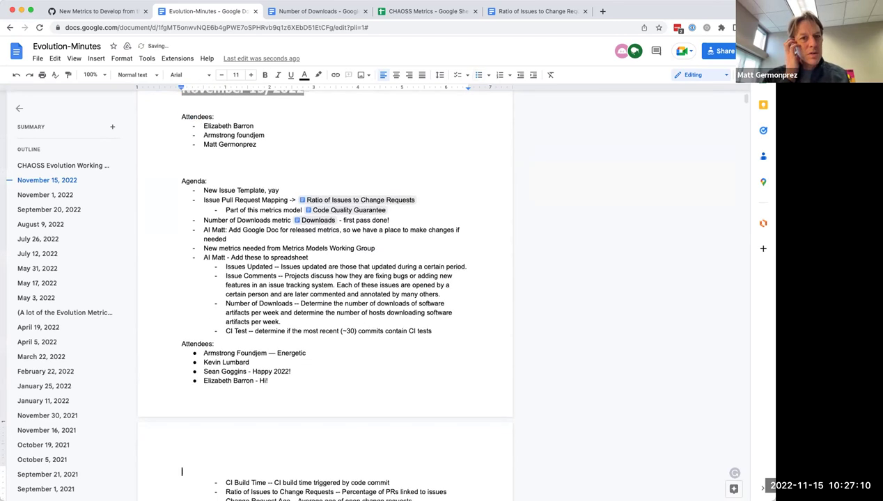
click(171, 337)
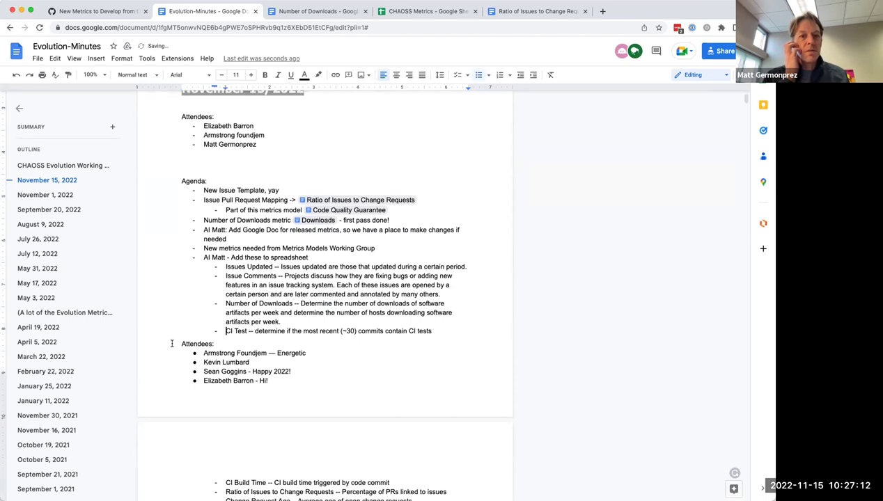
key(ctrl+Return)
click(239, 330)
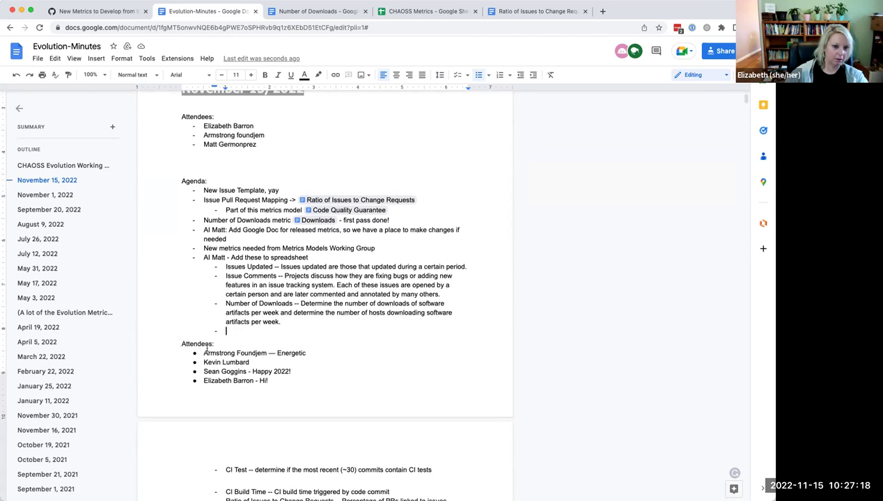
Step: Remove the first-page footer holding the attendees list
double_click(205, 344)
click(363, 356)
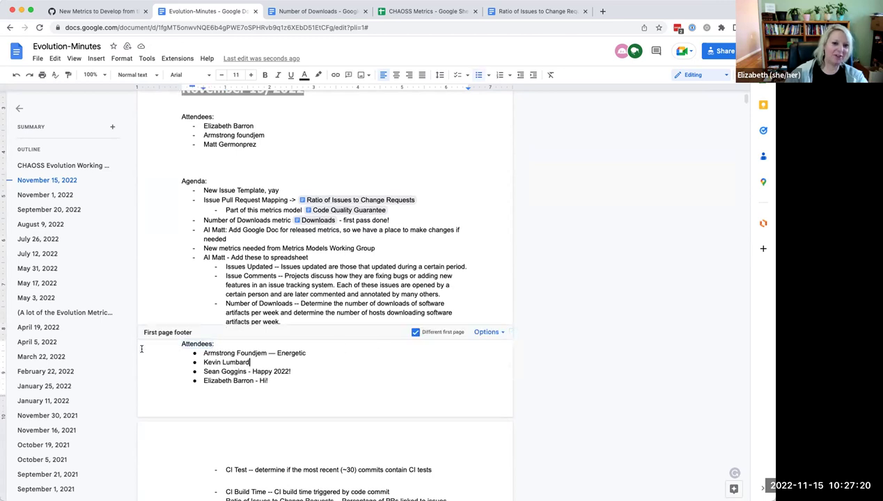
drag(180, 341, 183, 392)
click(488, 333)
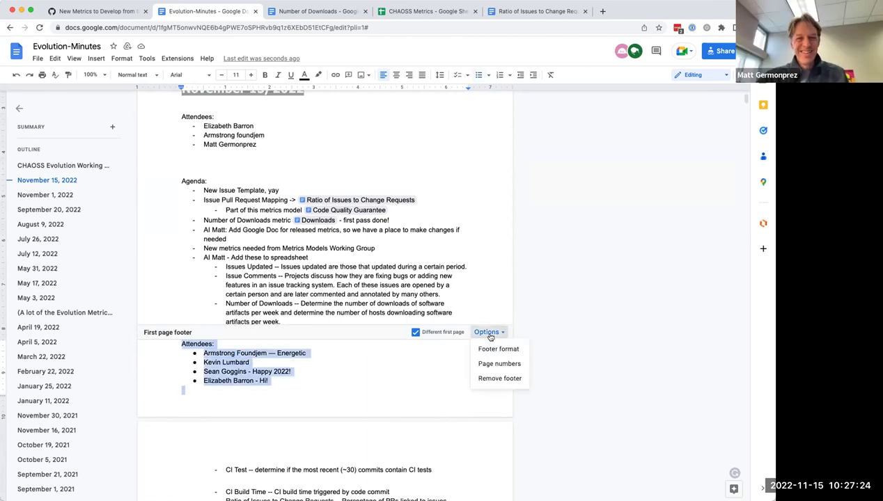
click(492, 379)
Step: Delete the empty bullets above CI Test and CI Build Time, then switch to the CHAOSS Metrics spreadsheet
scroll(362, 376, up, 3)
scroll(247, 390, down, 4)
click(242, 298)
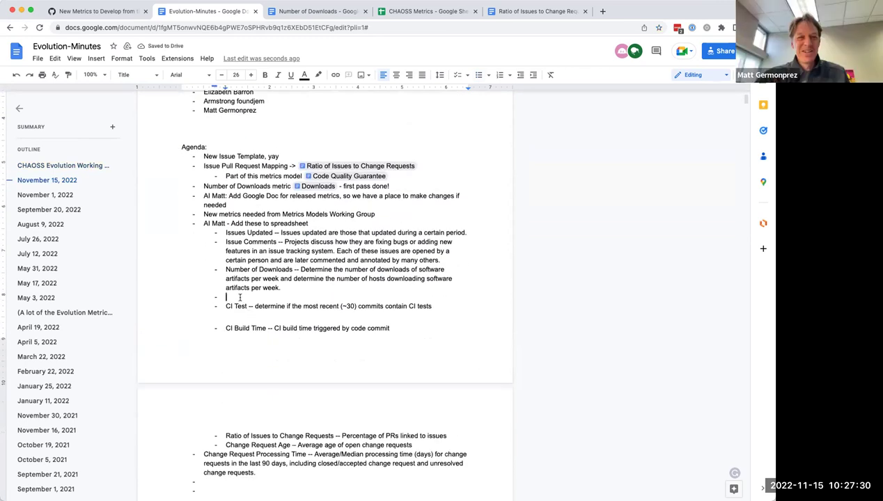
key(Delete)
key(Down)
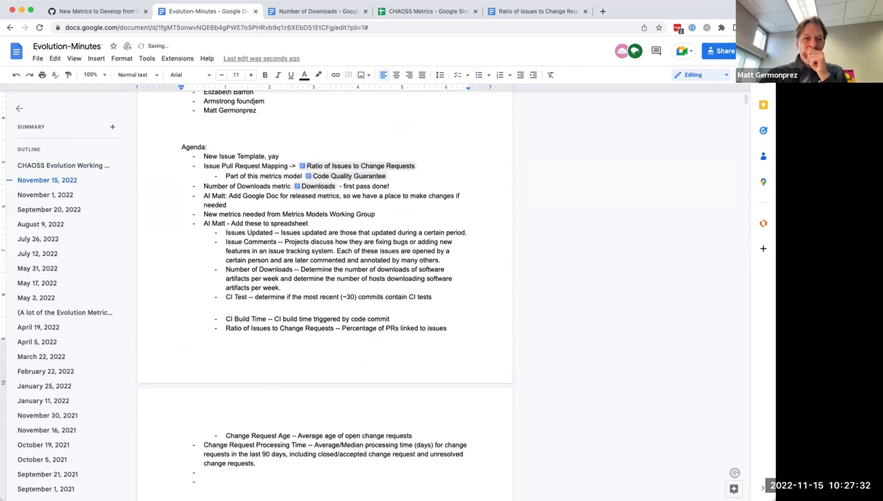
key(BackSpace)
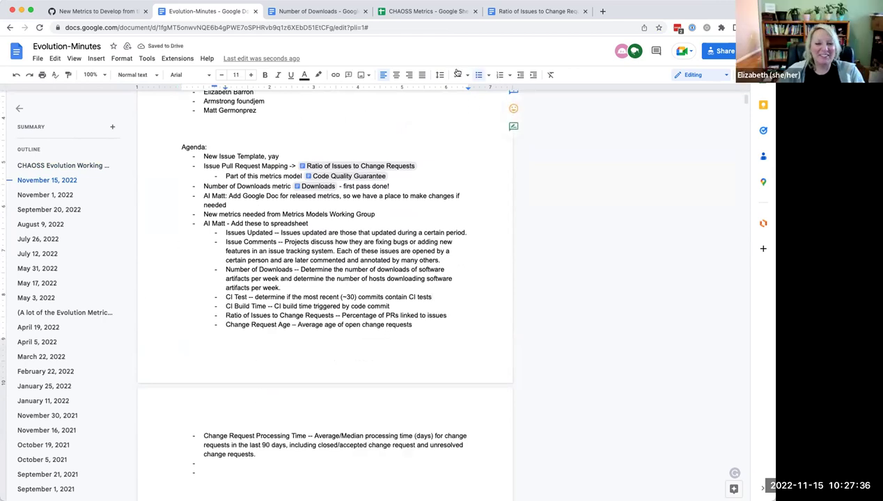
click(410, 12)
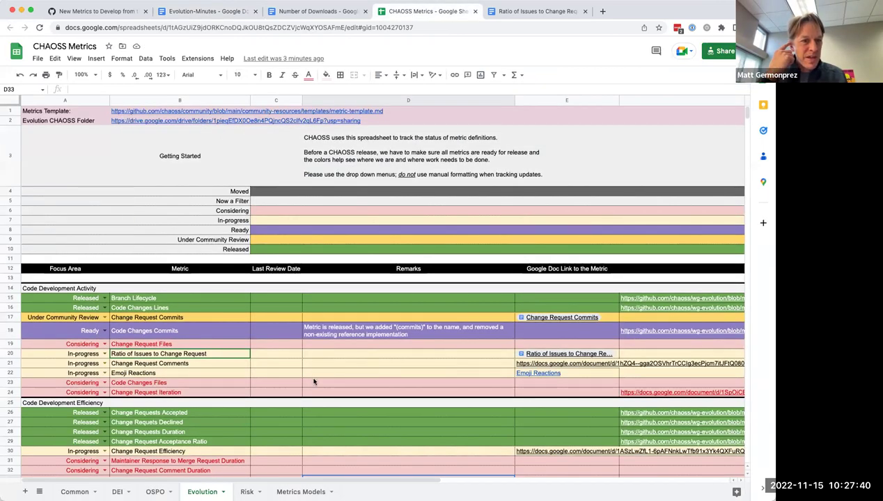
Step: Select row 17 (Change Request Commits) and scroll through the Evolution sheet's metric rows and columns
click(10, 317)
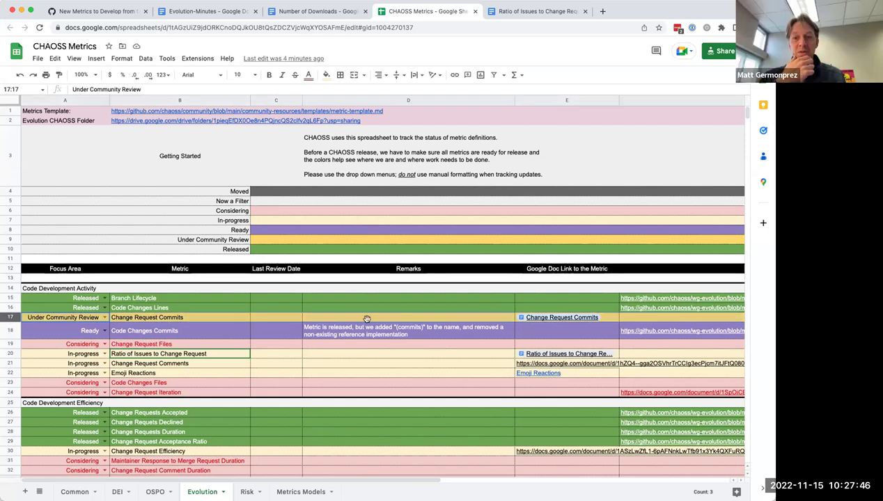
scroll(259, 353, down, 3)
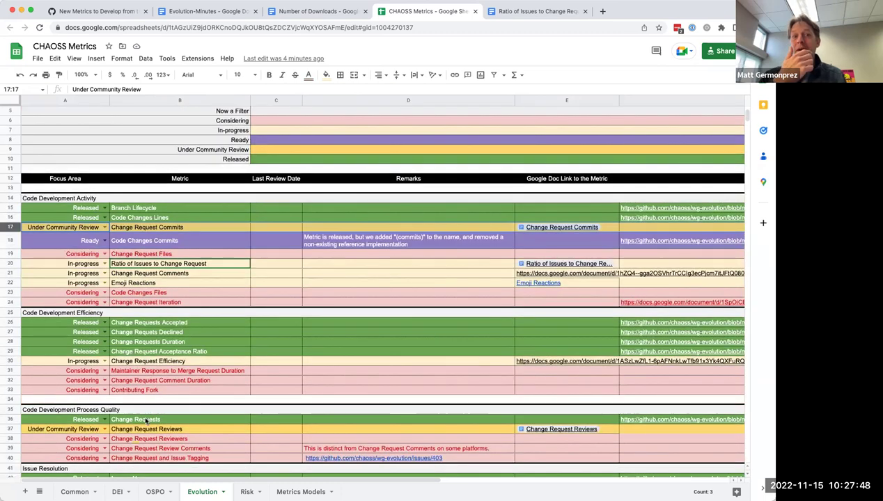
scroll(188, 428, down, 5)
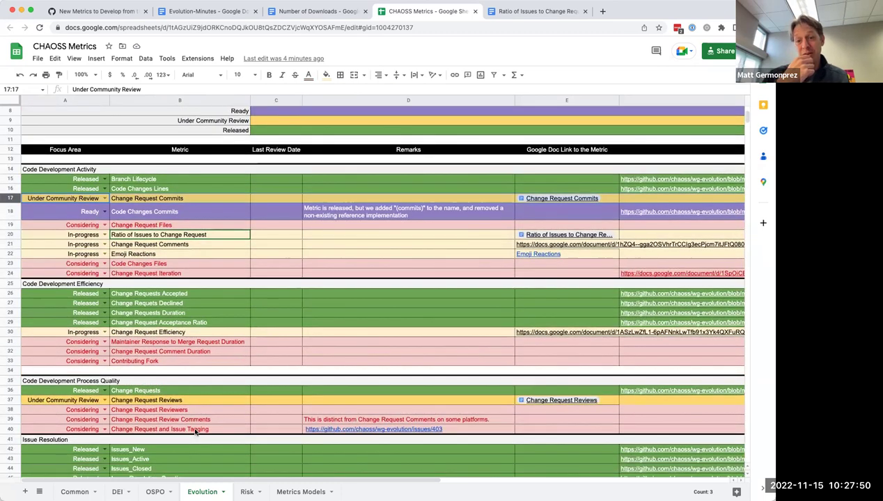
scroll(195, 432, down, 3)
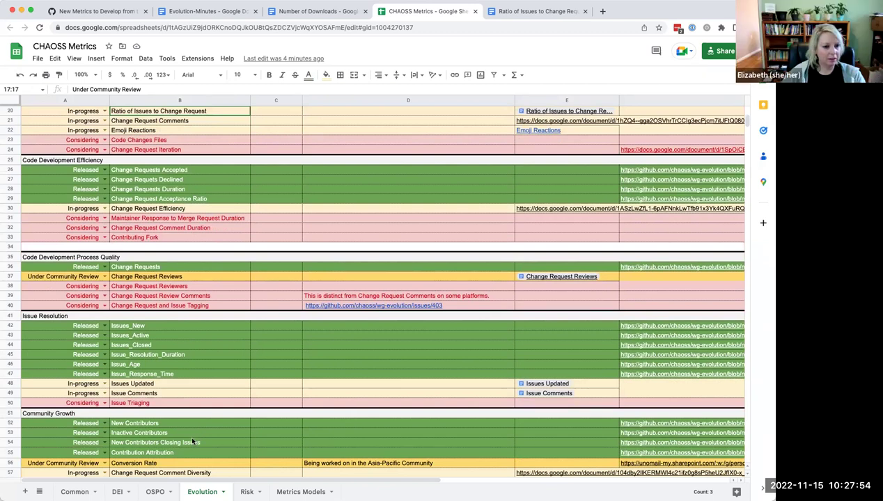
scroll(191, 433, down, 3)
scroll(192, 441, down, 1)
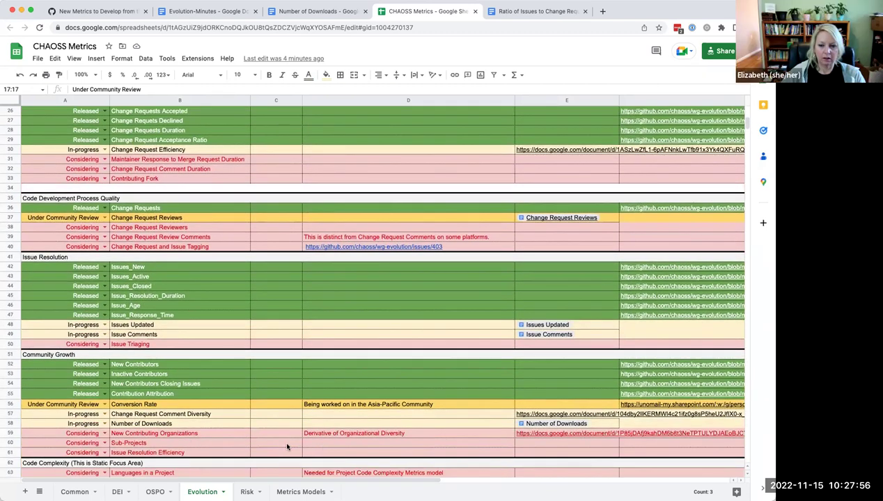
scroll(203, 415, down, 5)
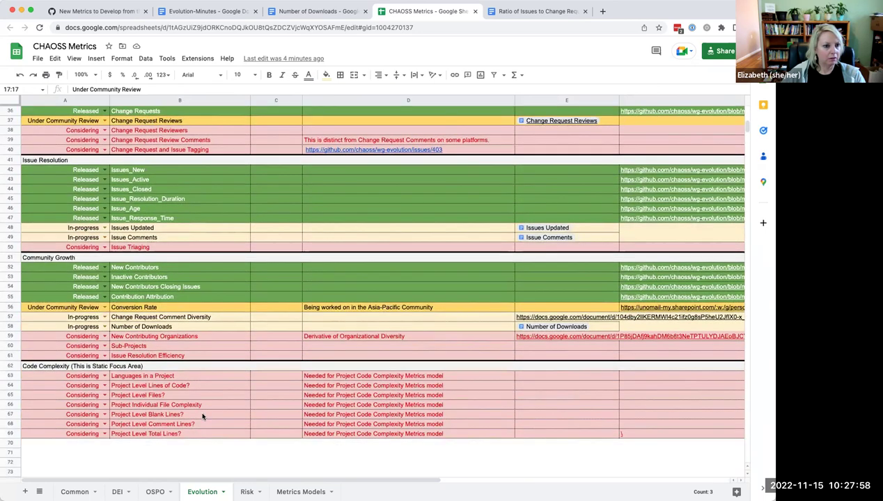
scroll(203, 416, up, 3)
scroll(202, 416, up, 6)
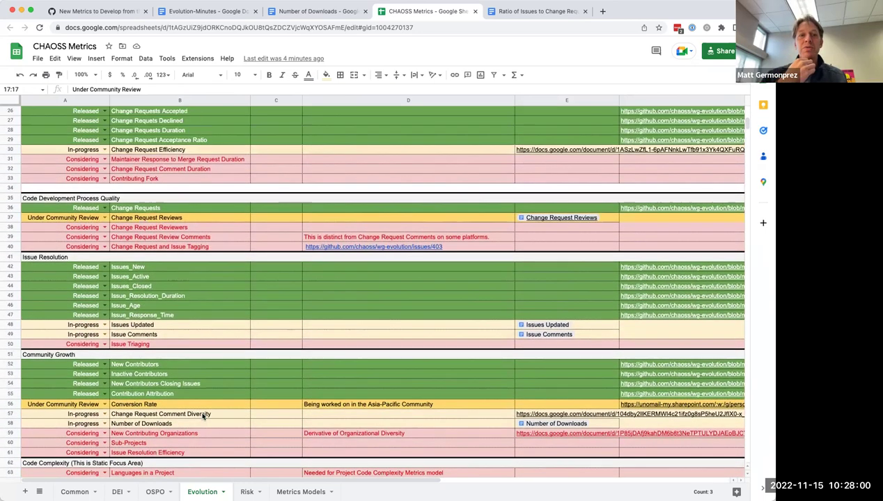
scroll(203, 416, up, 3)
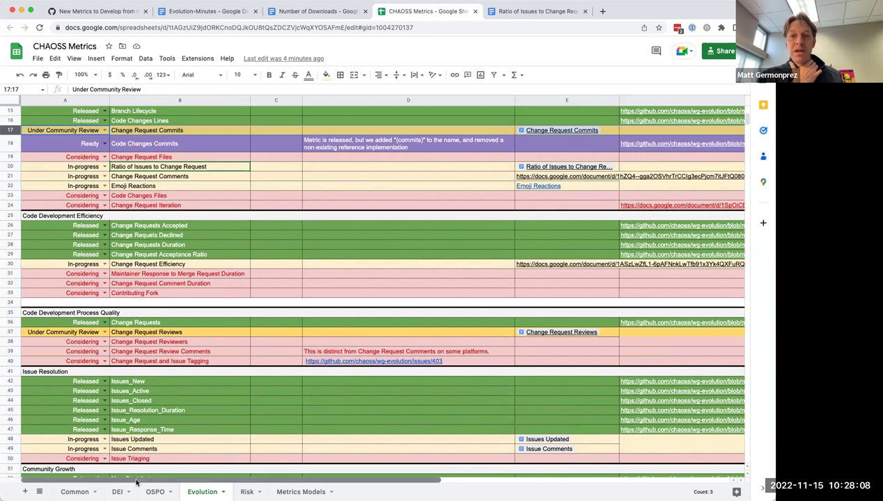
scroll(209, 484, right, 3)
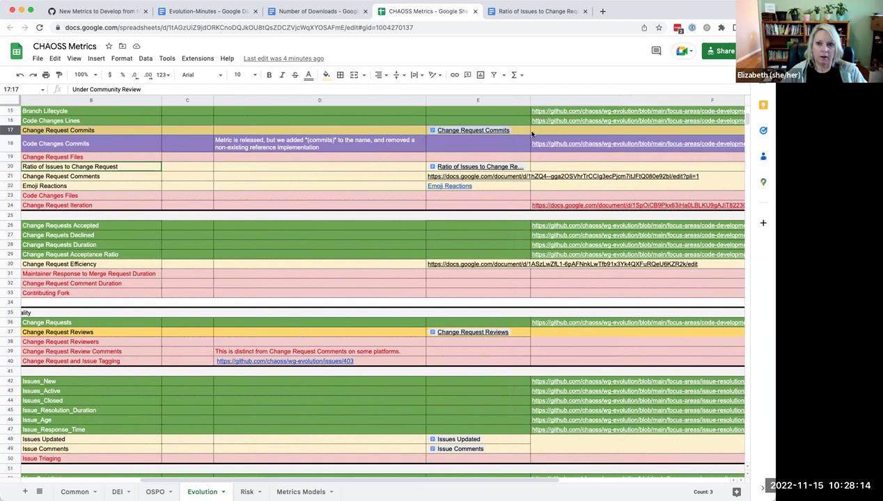
mouse_move(473, 131)
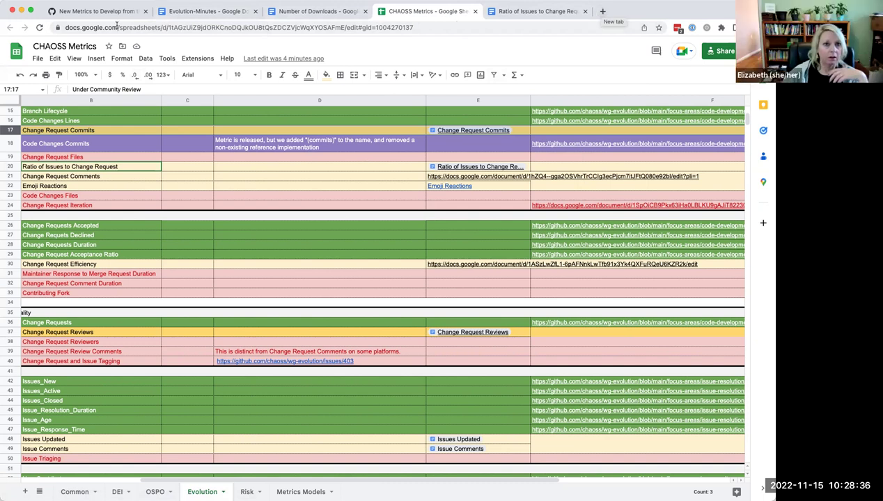
Step: Add a team member's action item: check metrics under community review, release unreleased ones, open issue, add release notes
click(176, 14)
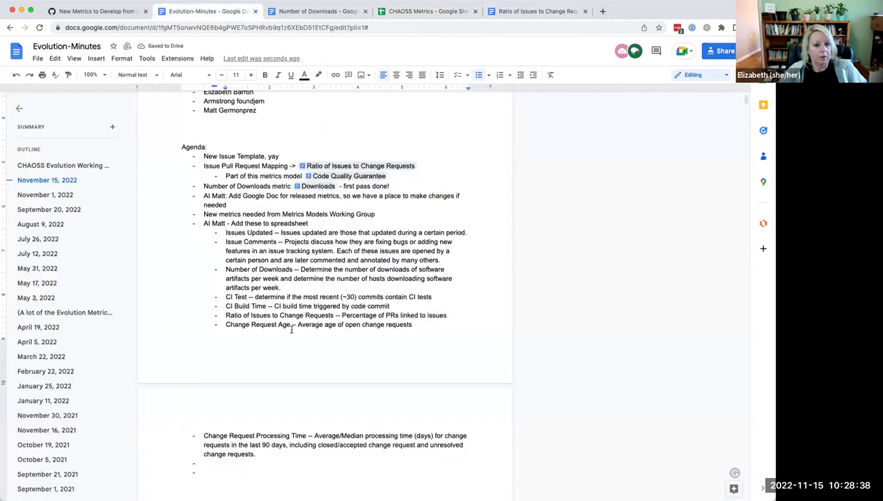
scroll(206, 411, down, 2)
scroll(206, 411, down, 1)
click(212, 413)
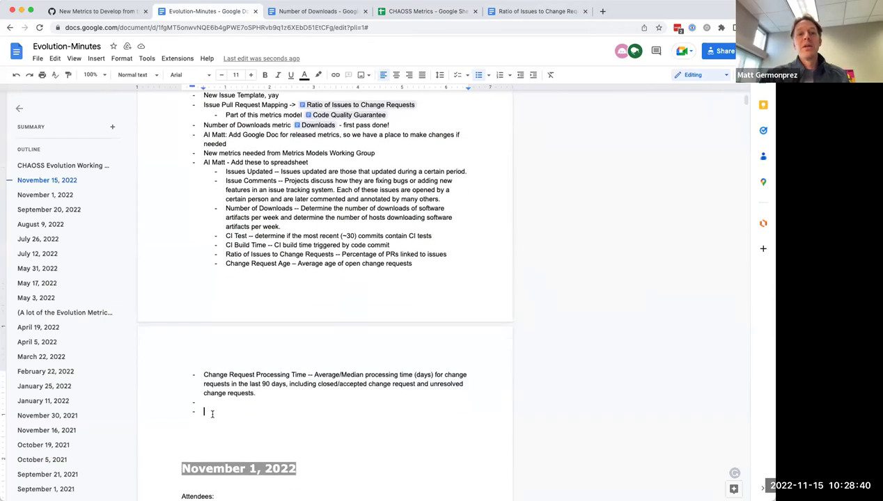
text(Al Eliza)
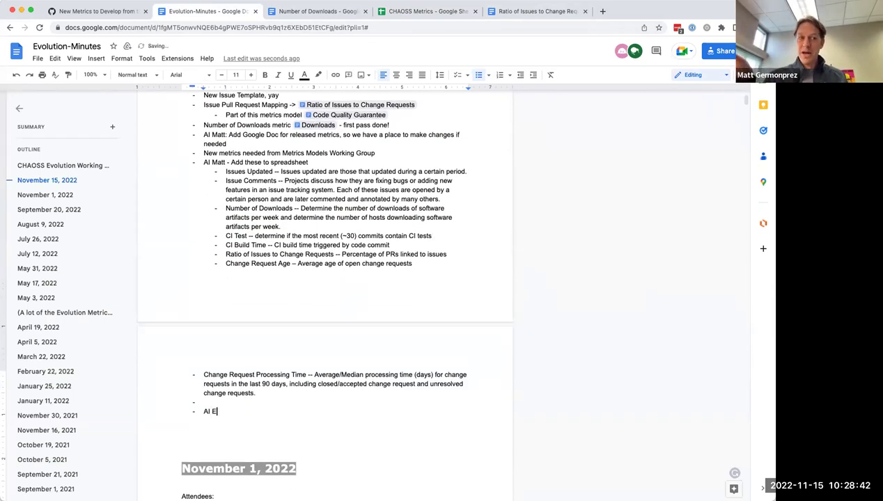
text(beth: Chce)
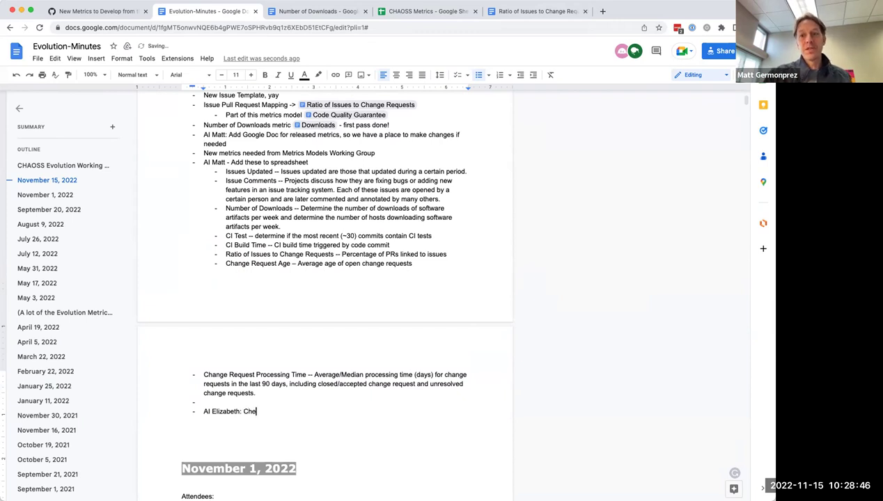
text(k those that are under community rvie)
key(BackSpace)
key(BackSpace)
key(BackSpace)
text(eview and release if not released yet)
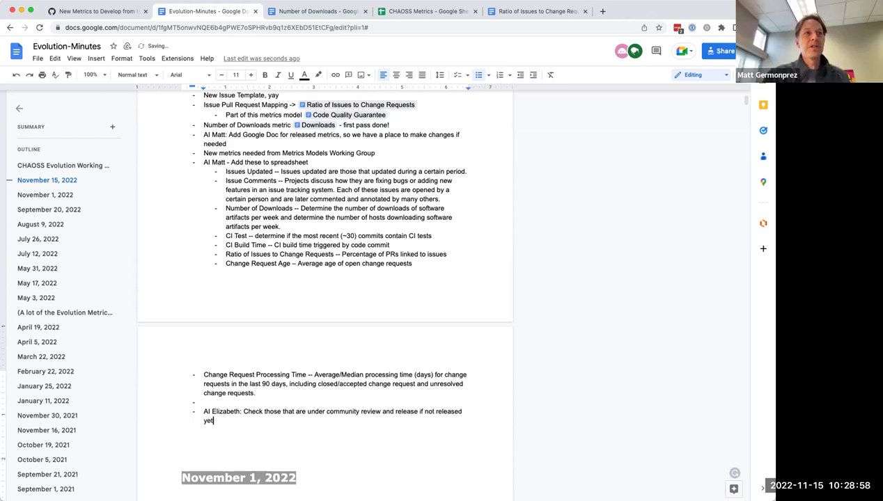
text(, update)
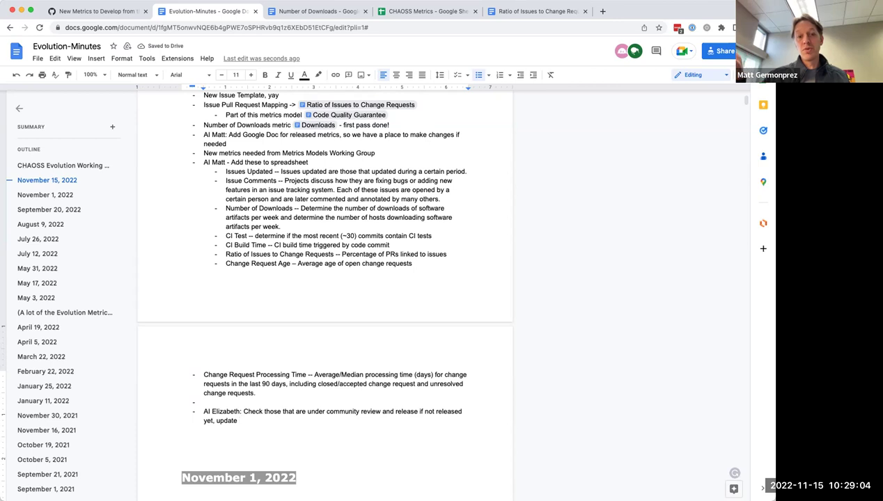
key(BackSpace)
key(BackSpace)
key(BackSpace)
key(BackSpace)
key(BackSpace)
key(BackSpace)
key(BackSpace)
text(open issue, )
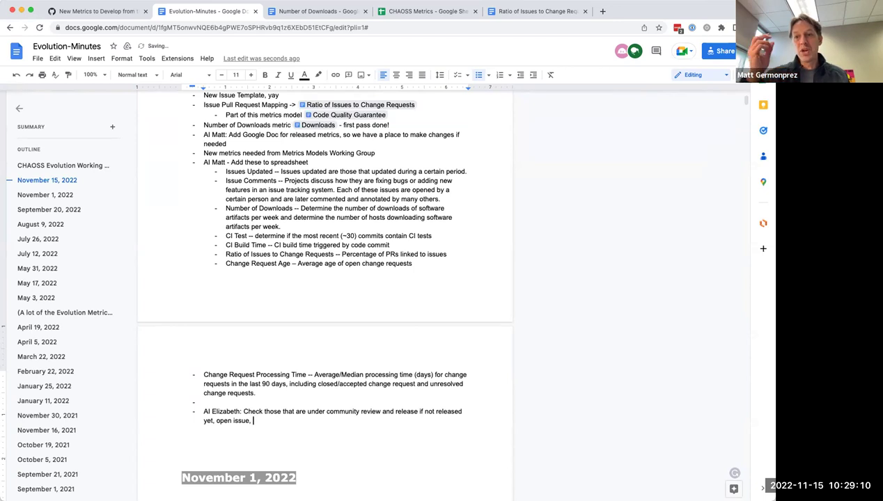
text(add release notes)
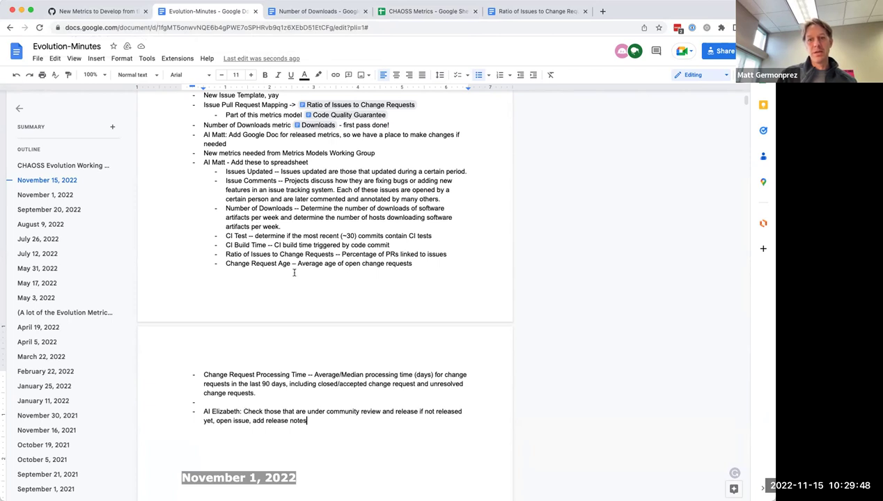
scroll(293, 271, up, 2)
scroll(293, 271, down, 1)
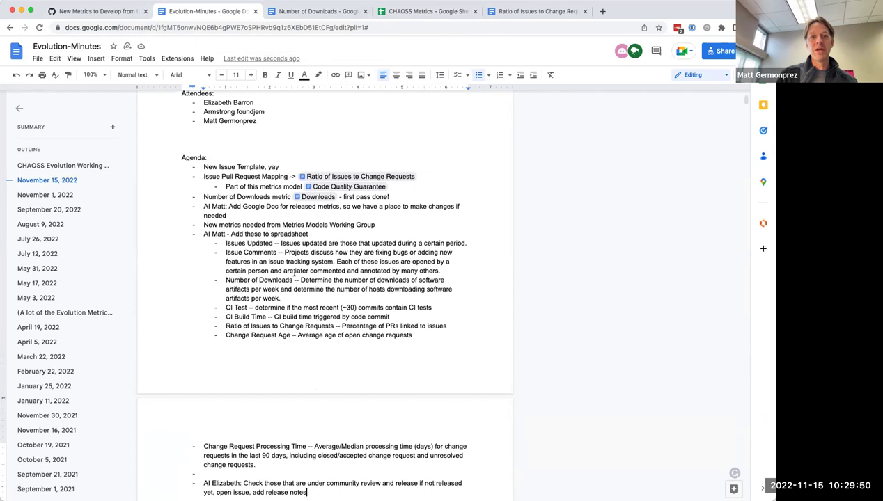
scroll(294, 272, down, 2)
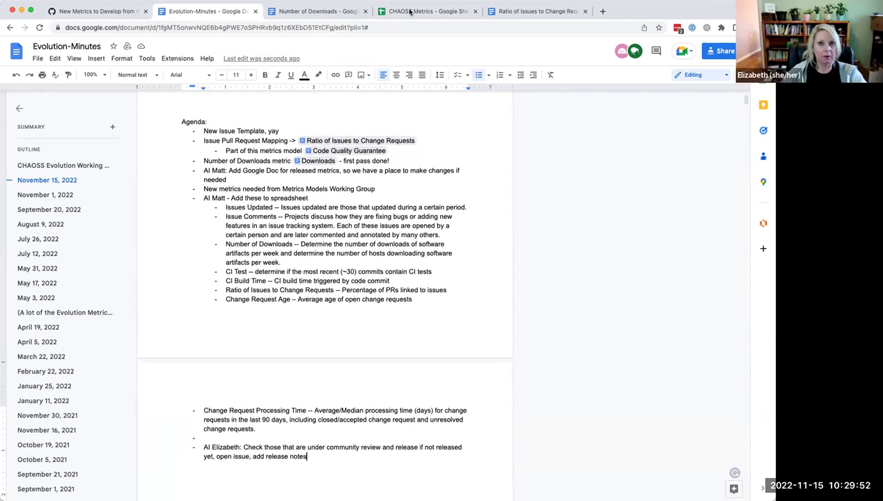
click(425, 11)
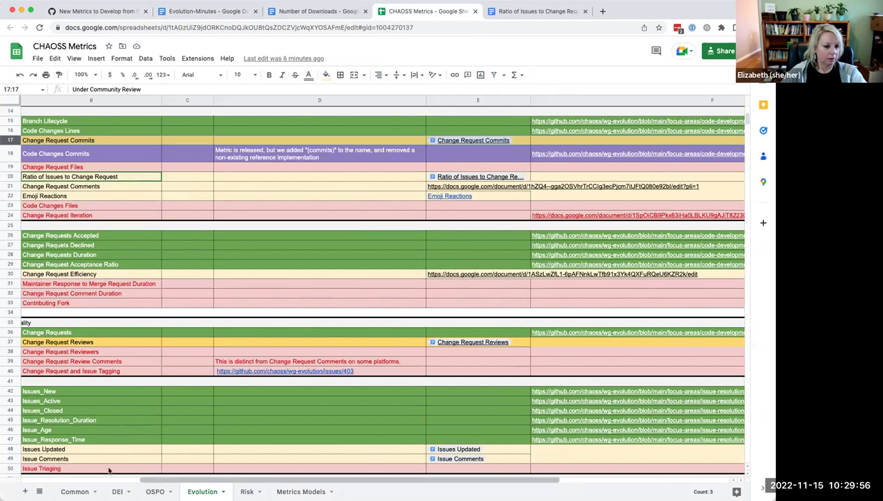
scroll(69, 468, left, 3)
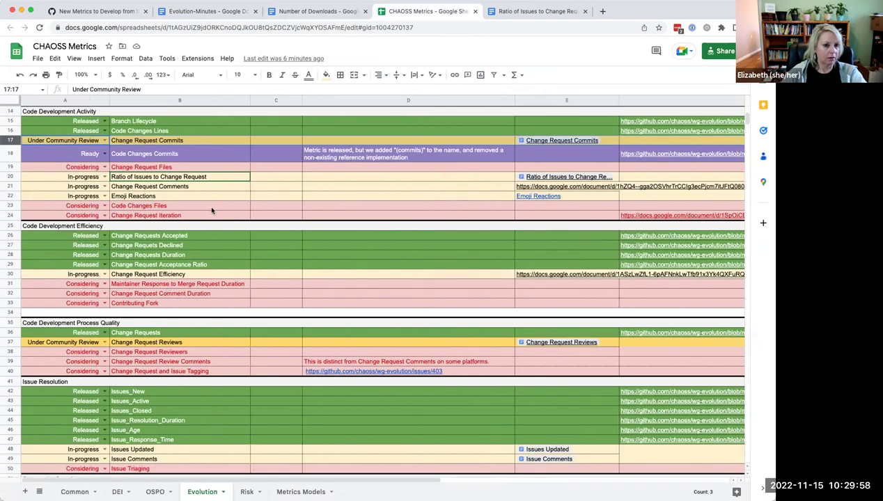
scroll(211, 210, up, 5)
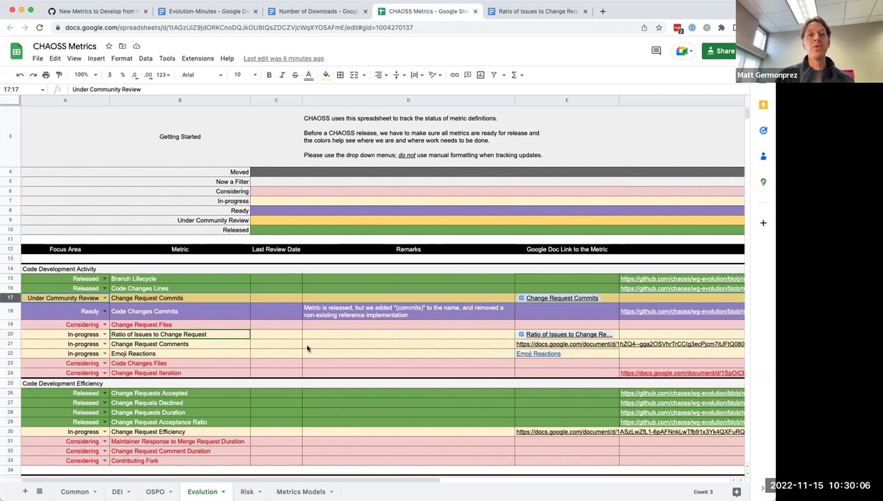
scroll(316, 367, down, 4)
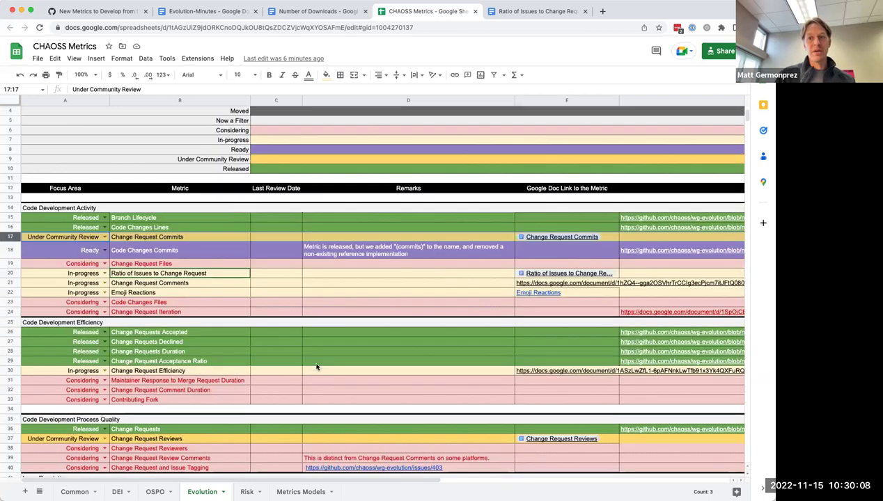
scroll(316, 367, down, 3)
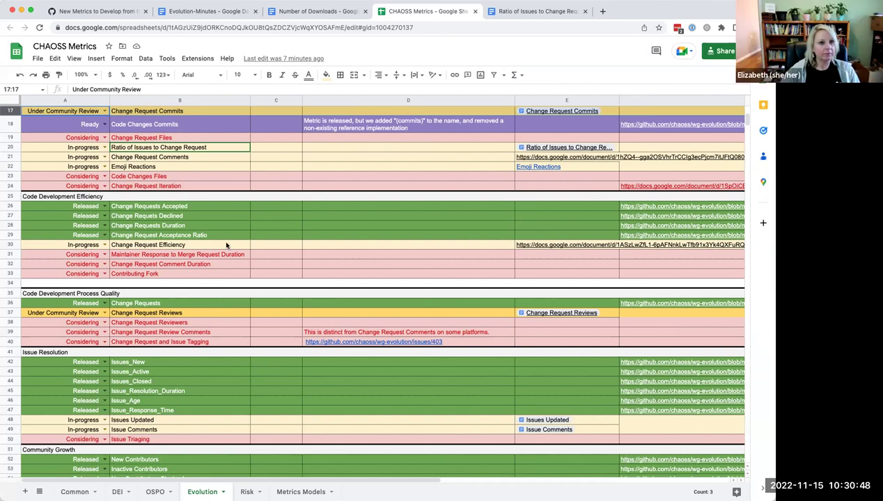
click(203, 12)
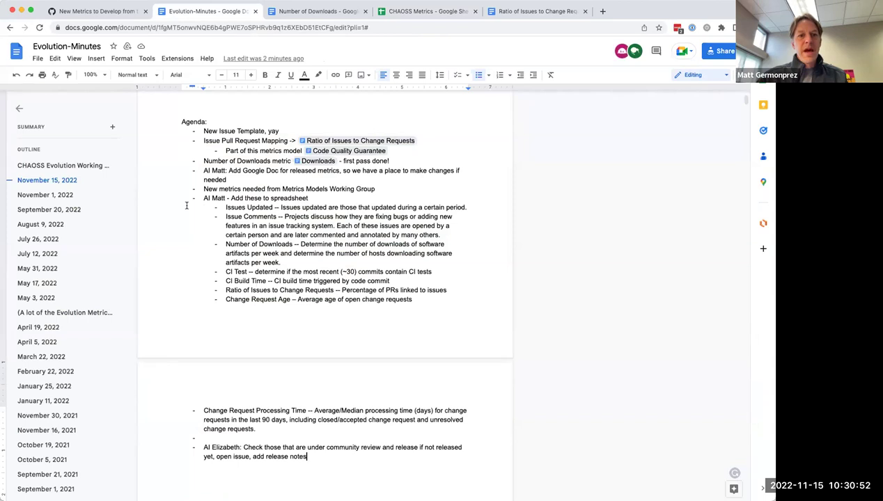
Step: Scroll back to the agenda and show the preview card of the 'Ratio of Issues to Change Requests' link
scroll(186, 206, down, 1)
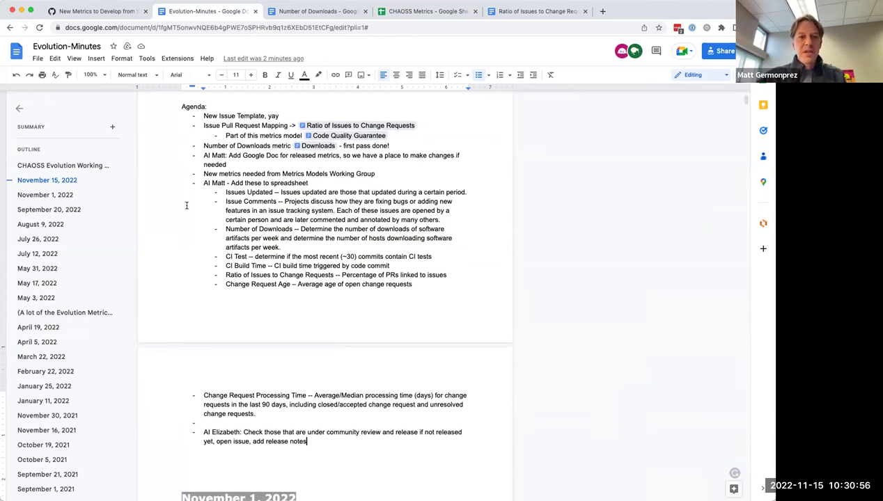
scroll(187, 205, up, 3)
scroll(187, 205, down, 5)
scroll(187, 205, down, 1)
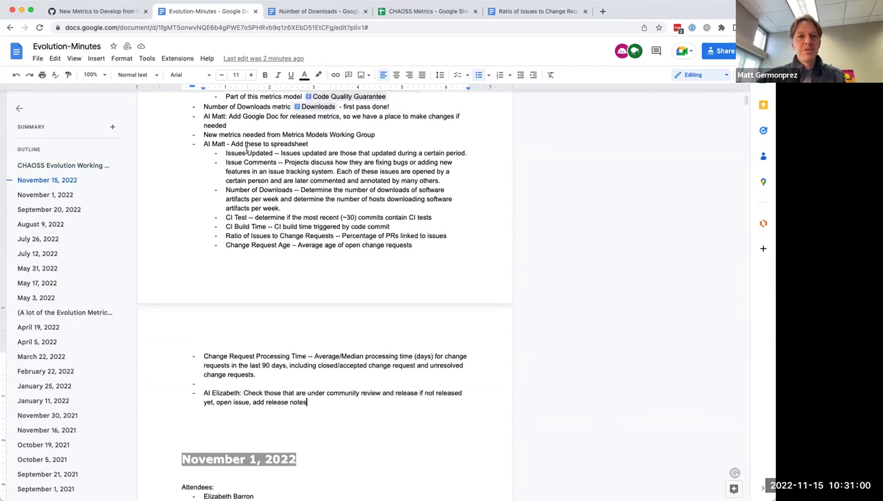
scroll(246, 151, up, 2)
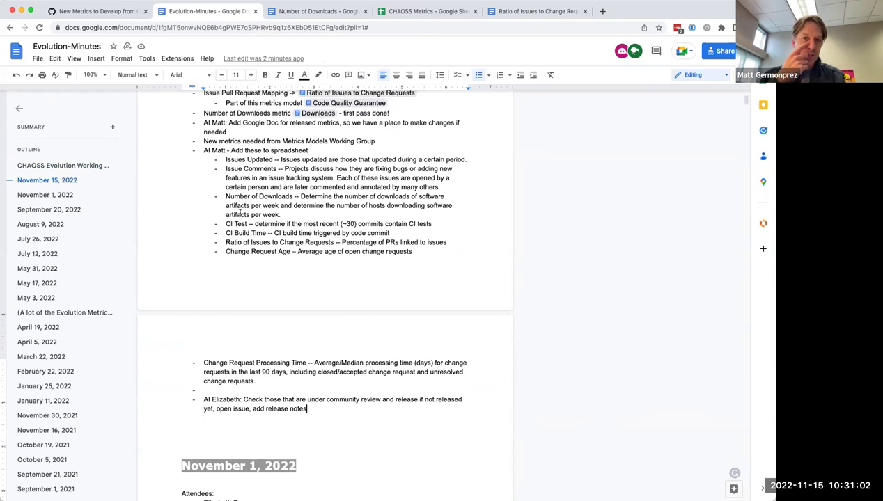
scroll(252, 175, up, 4)
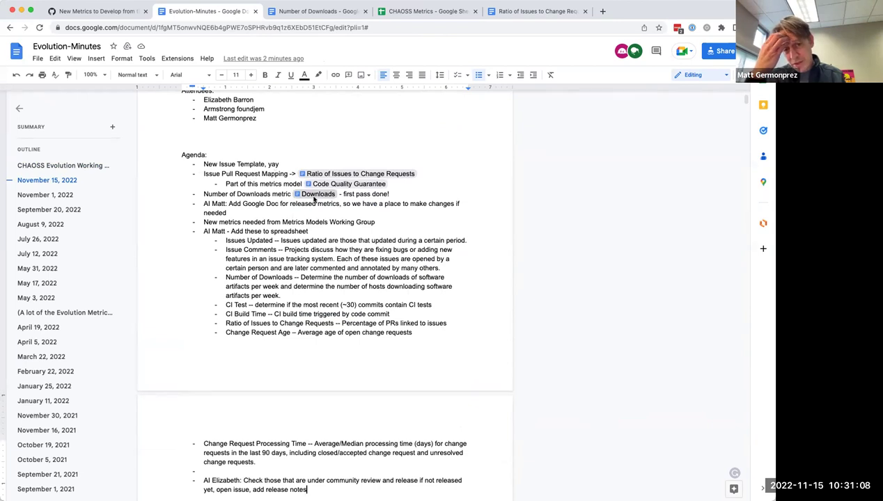
mouse_move(314, 200)
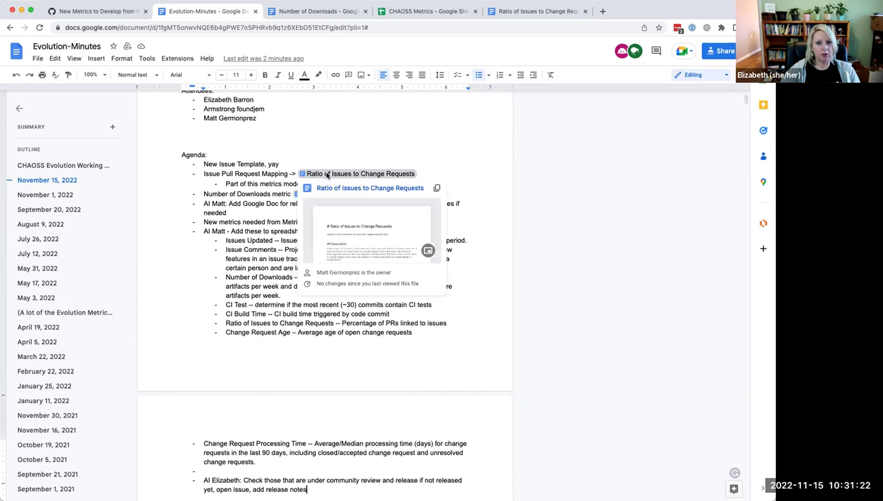
Step: Open and then close the side preview of the Ratio of Issues to Change Requests link
click(326, 176)
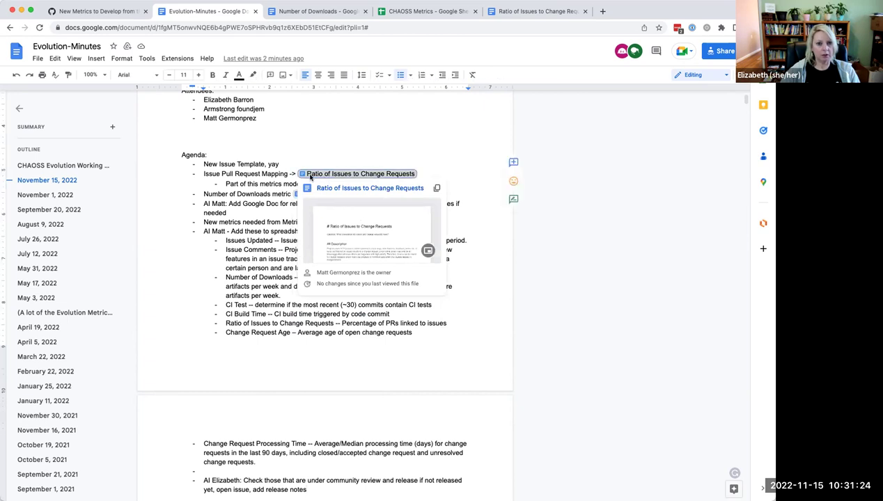
click(347, 223)
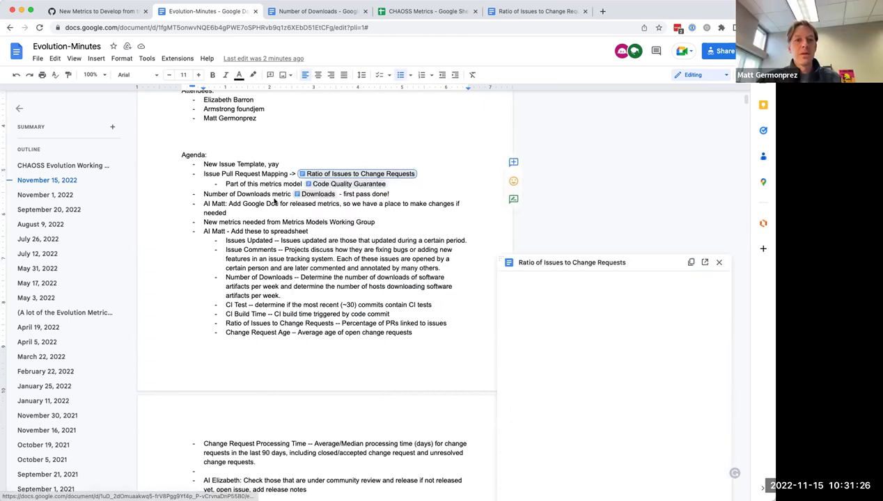
click(718, 263)
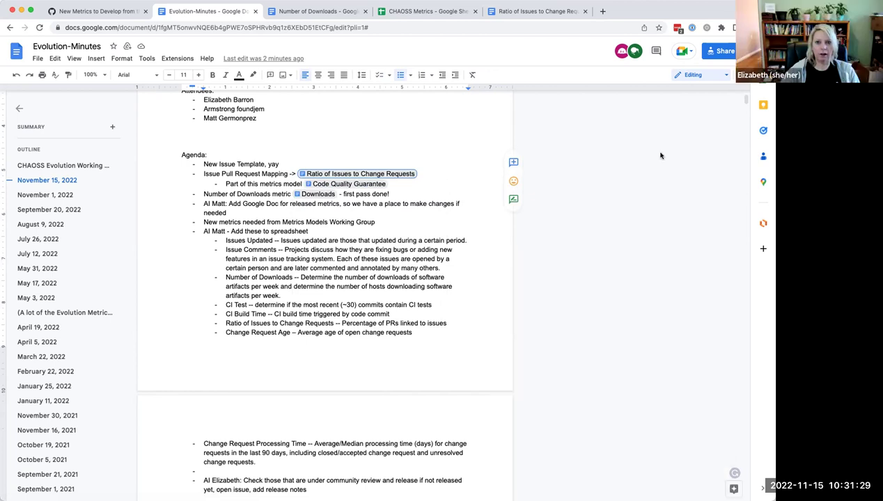
Step: Look through the Ratio of Issues to Change Requests document, then return to the Number of Downloads doc
click(525, 11)
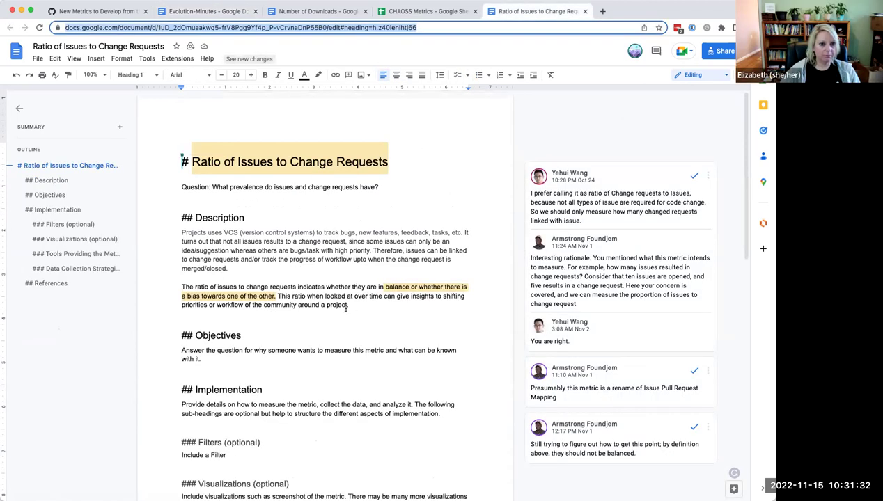
scroll(346, 307, down, 2)
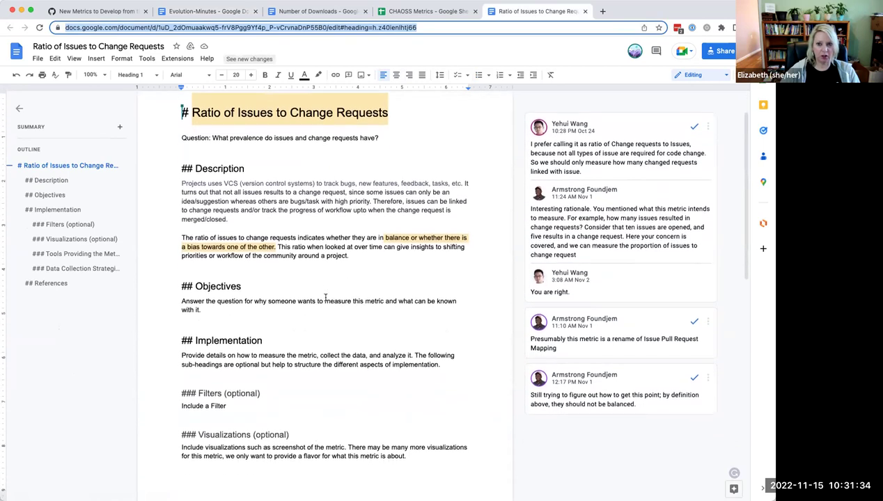
scroll(325, 298, down, 4)
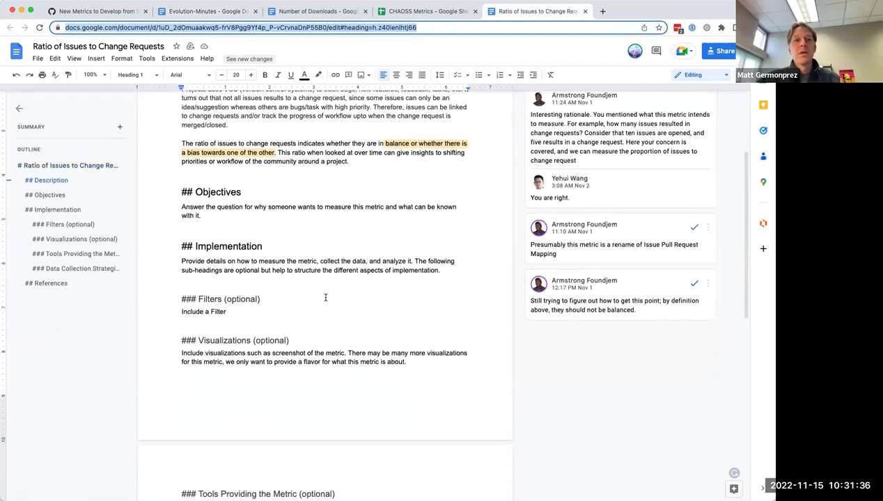
scroll(325, 297, down, 4)
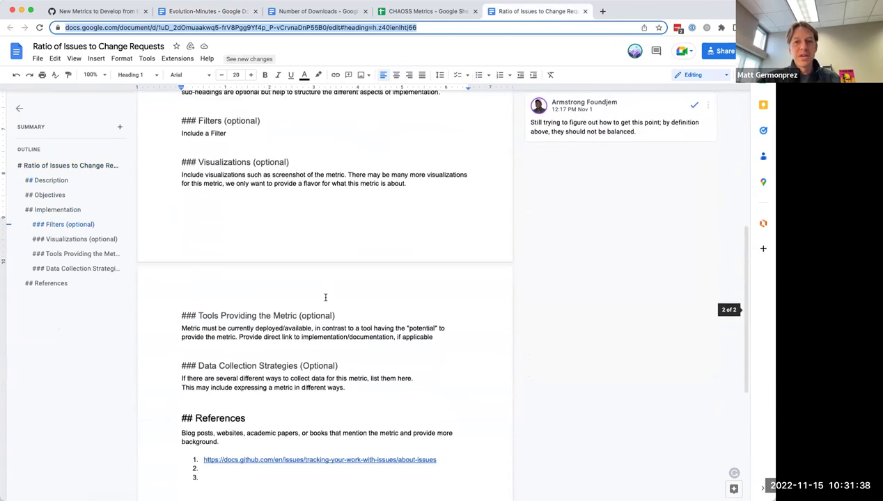
key(super+Up)
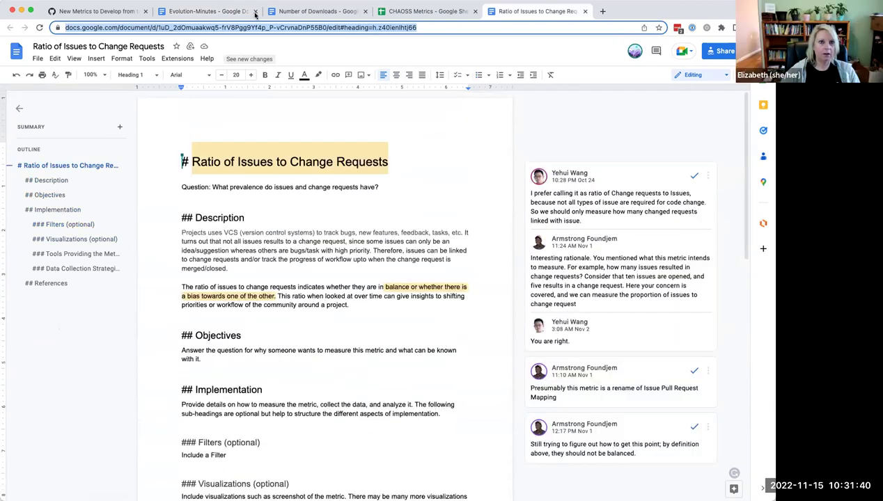
click(284, 11)
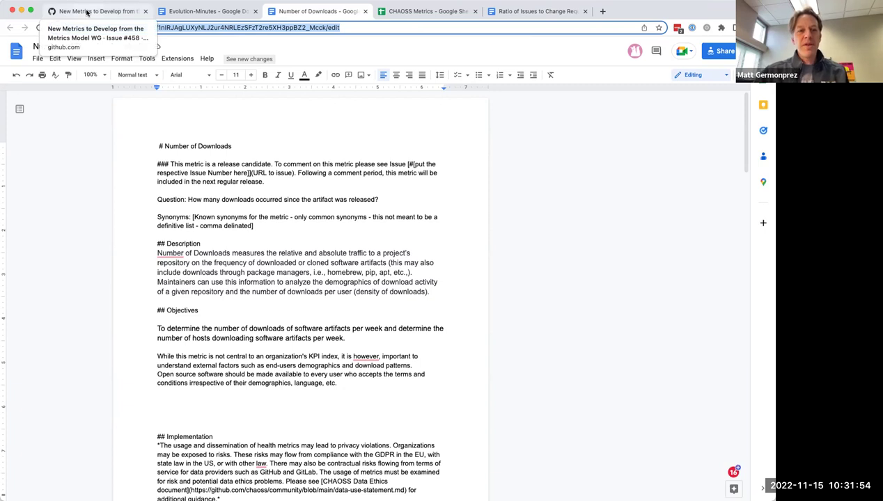
Step: Check the new-metrics list in GitHub issue #458, then return to the Evolution-Minutes agenda
click(88, 13)
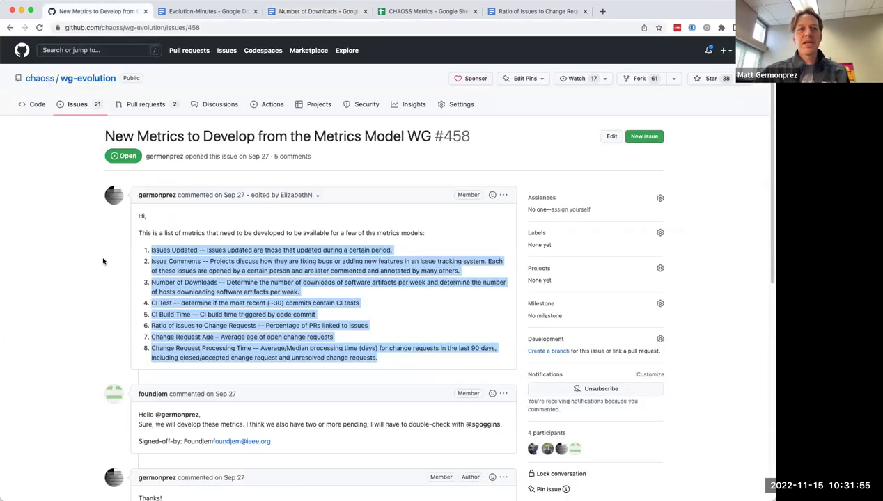
click(225, 13)
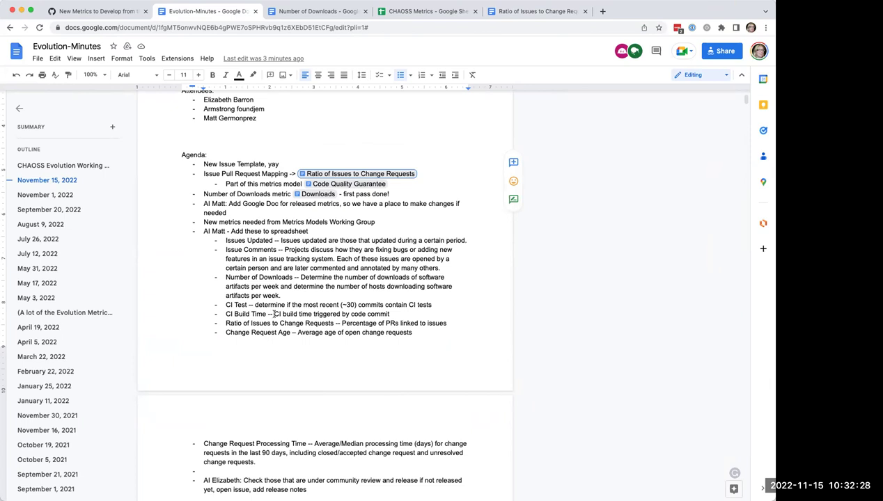
Step: Cut the Number of Downloads description sentence from the metrics sublist
scroll(280, 317, down, 2)
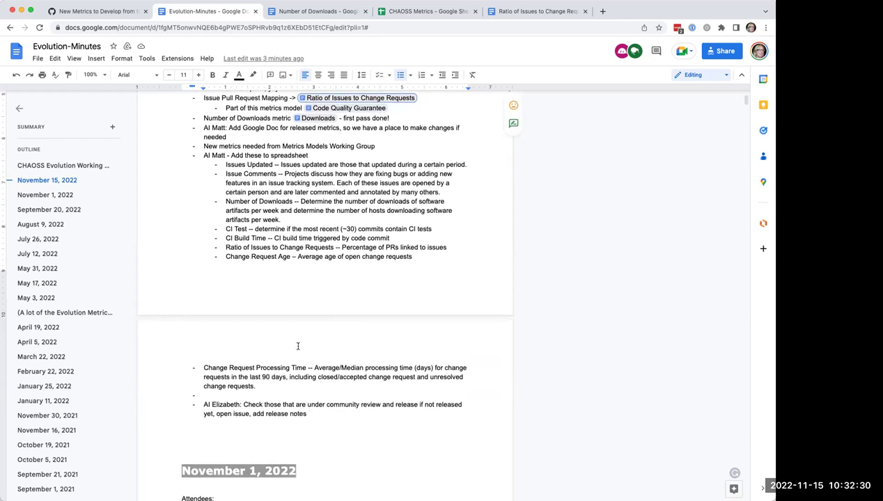
click(293, 220)
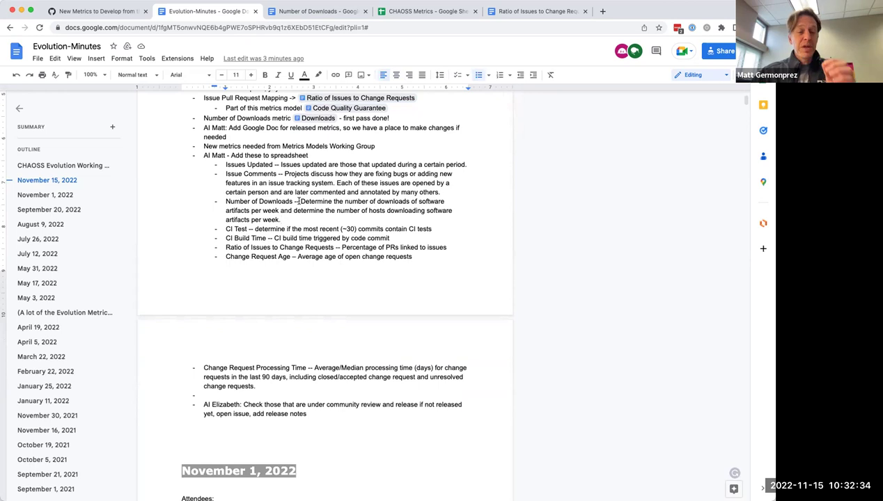
drag(300, 201, 302, 217)
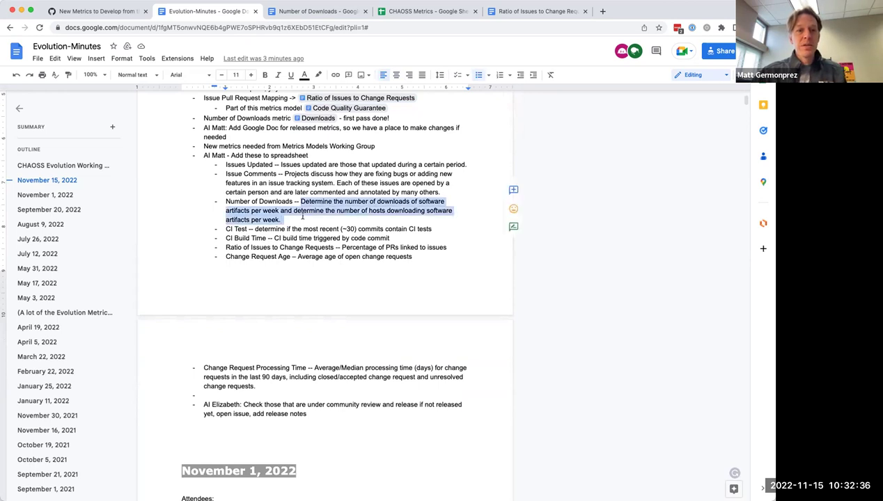
key(ctrl+x)
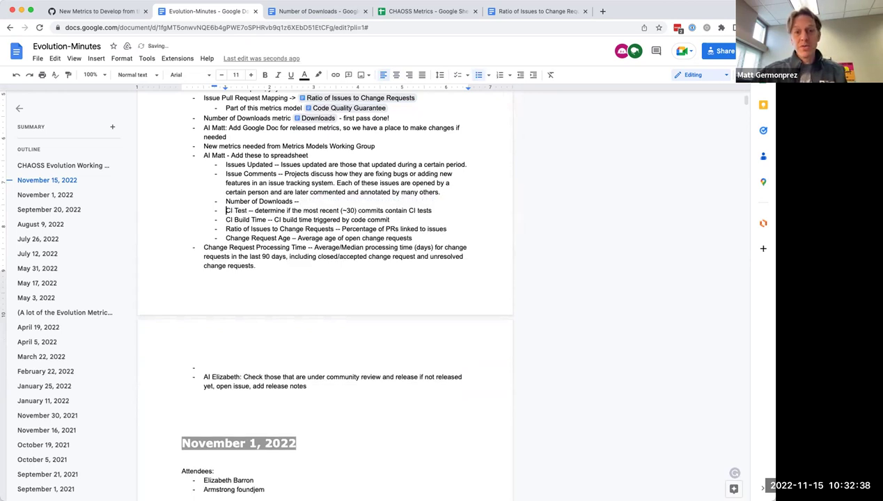
scroll(293, 202, up, 2)
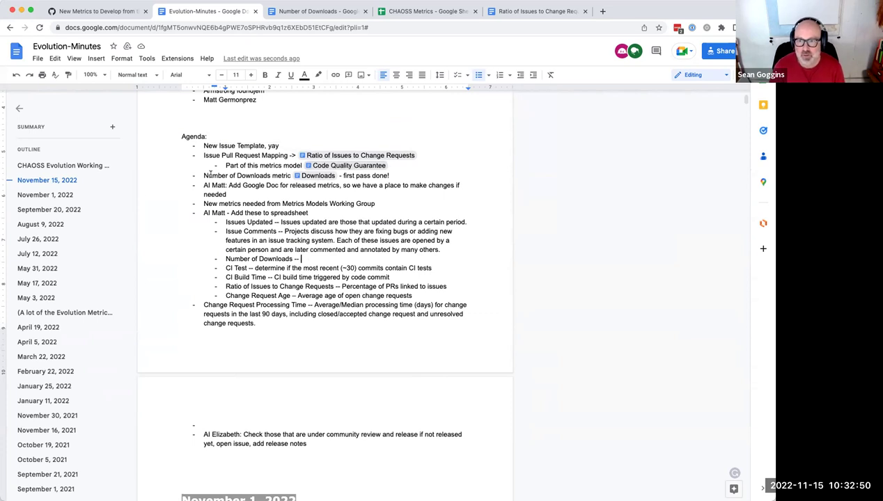
Step: Move the Downloads link and 'first pass done!' note after 'Number of Downloads --' and fix the bullets
drag(202, 175, 403, 175)
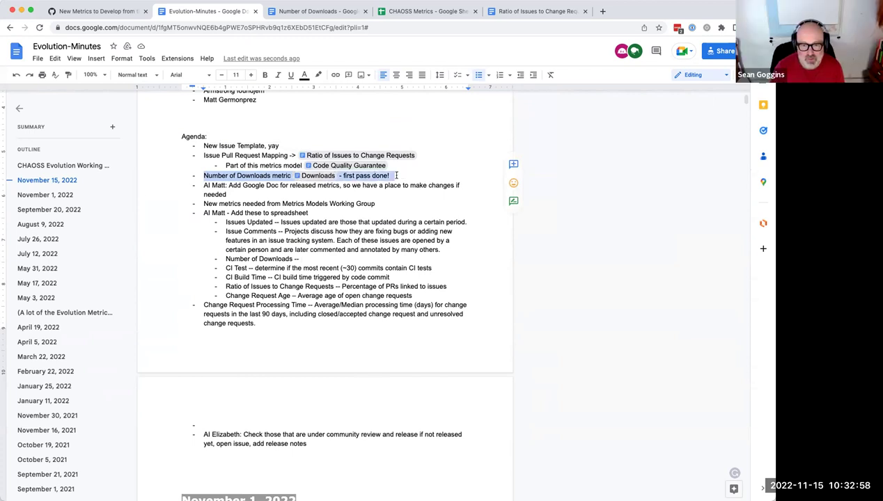
click(396, 175)
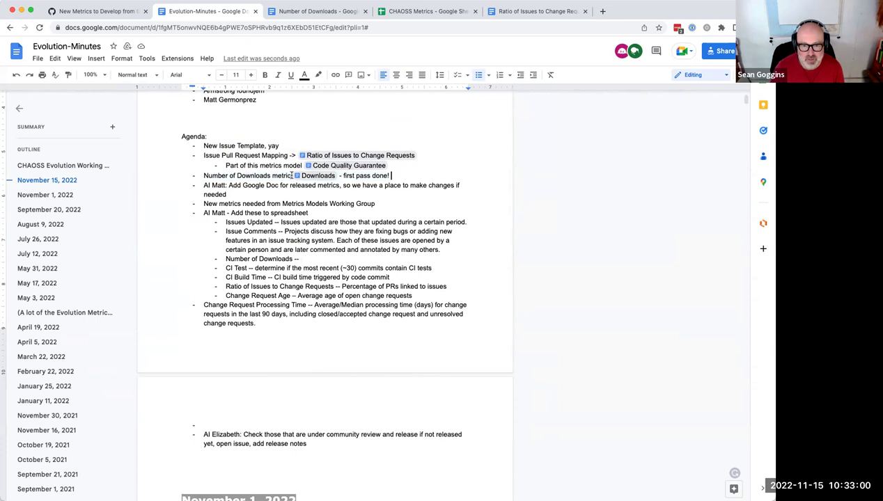
drag(291, 175, 408, 175)
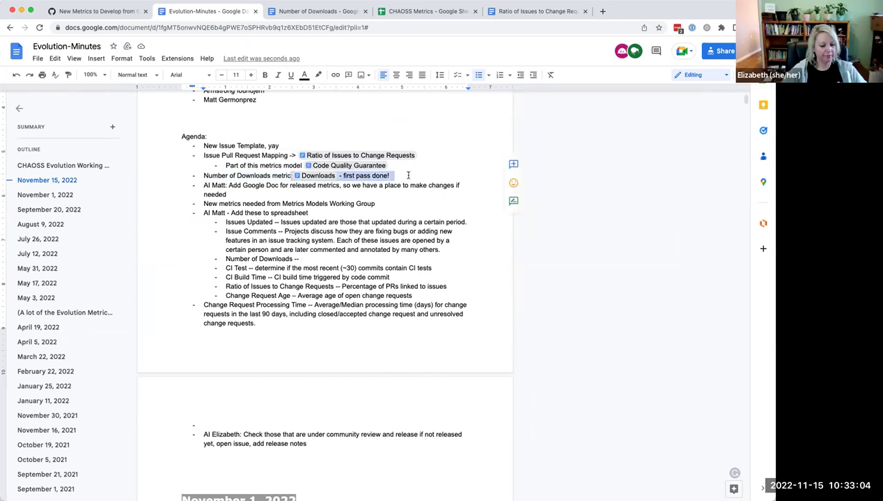
key(super+x)
click(314, 247)
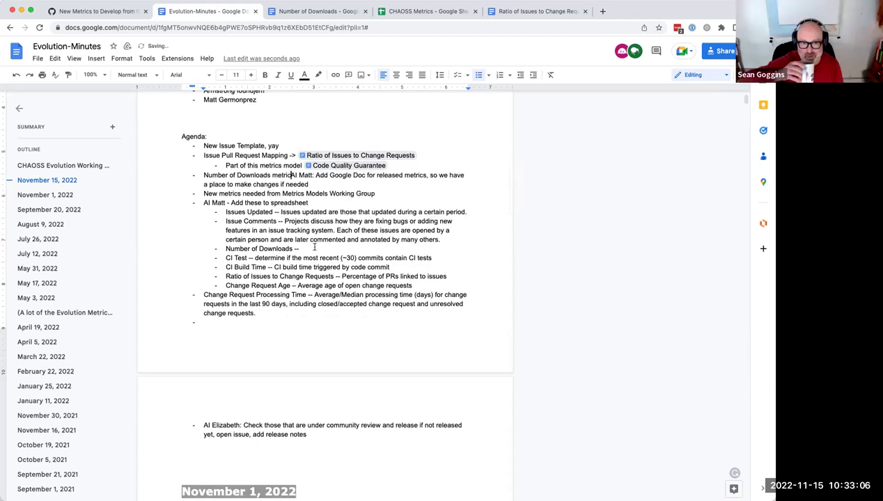
key(super+v)
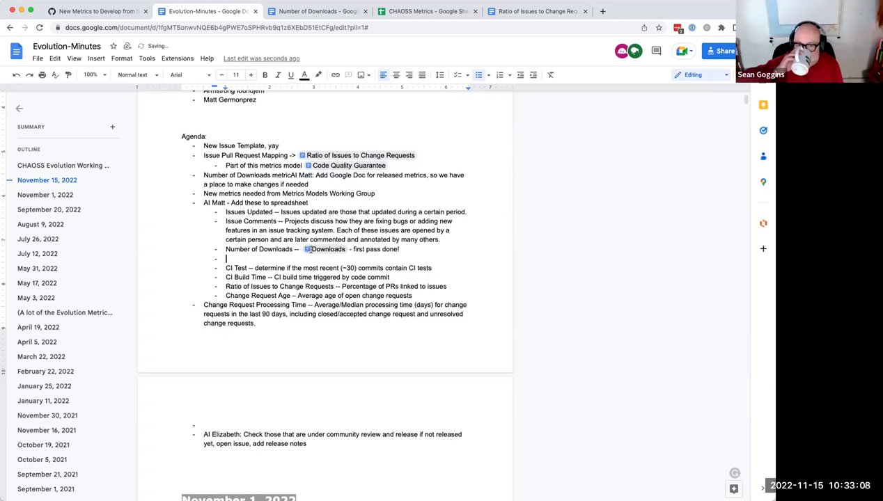
key(BackSpace)
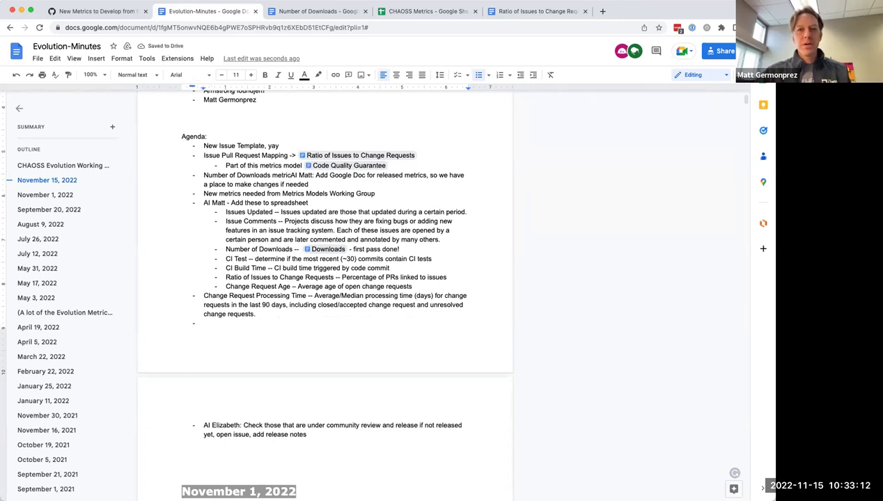
key(Return)
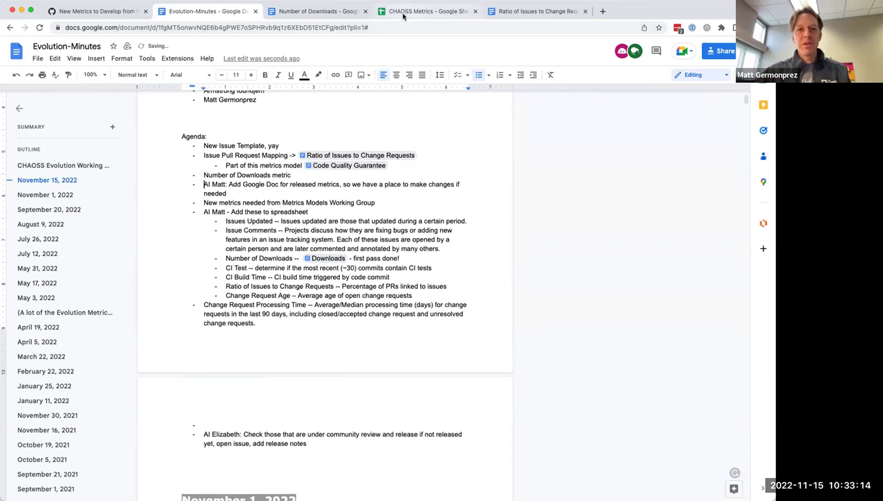
Step: Request access to the linked Change Request Comments document in the sheet, then return to GitHub issue #458
click(402, 13)
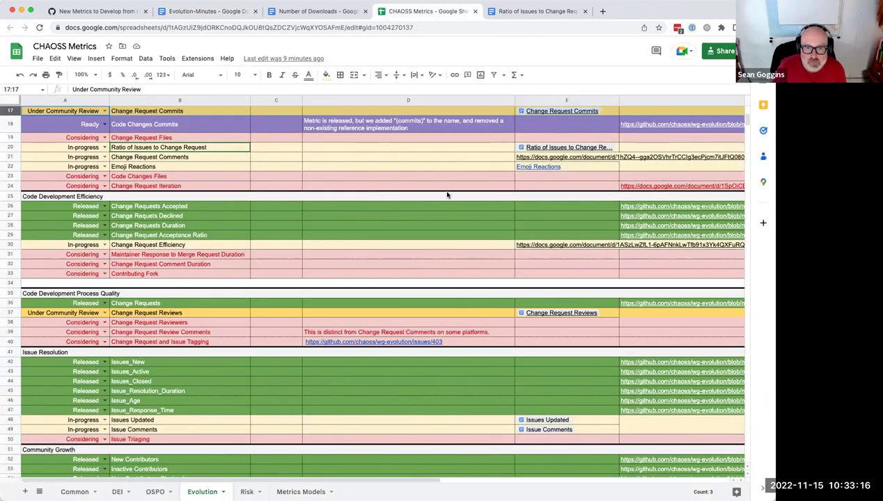
mouse_move(547, 159)
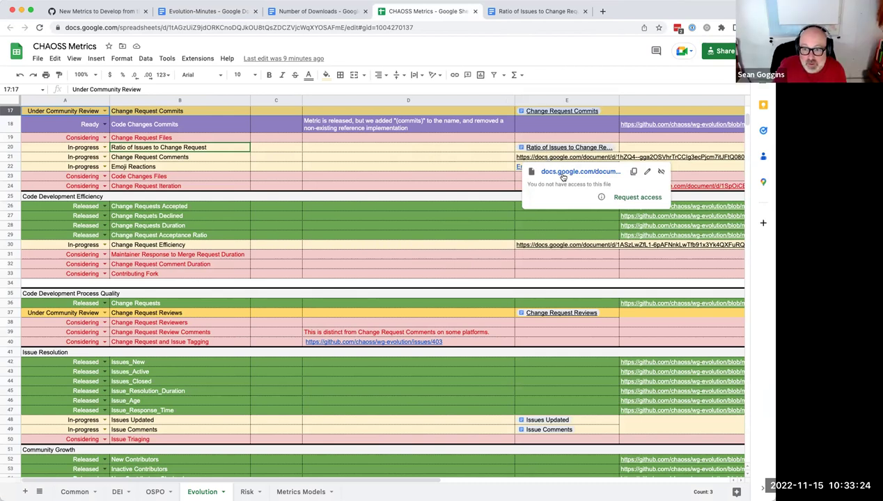
click(639, 198)
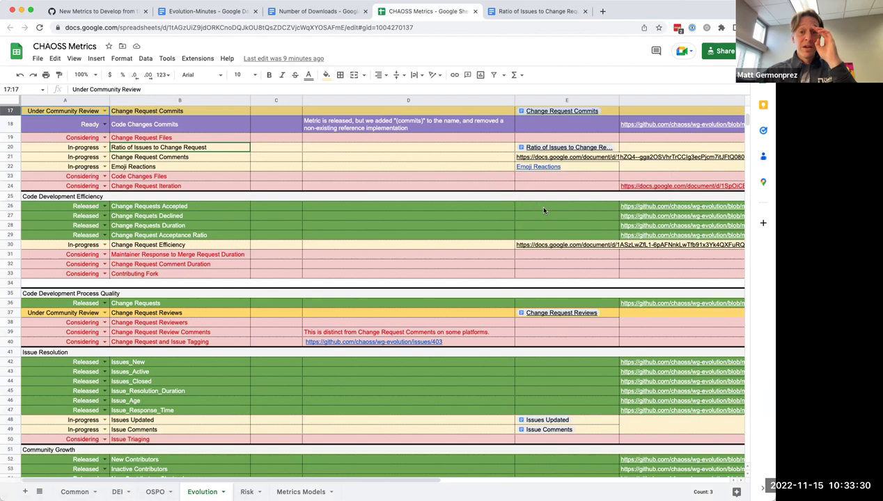
scroll(544, 210, down, 1)
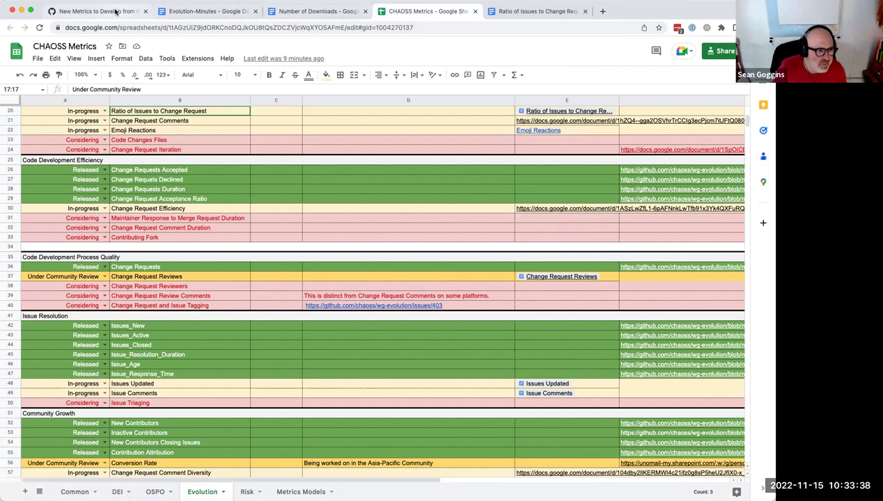
click(97, 11)
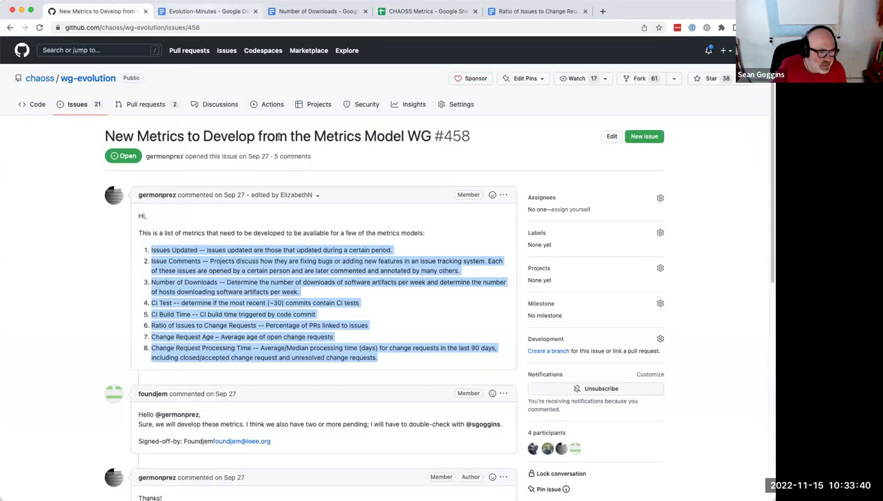
Step: Delete the standalone 'Number of Downloads metric' agenda line and select the Number of Downloads sublist line
click(202, 11)
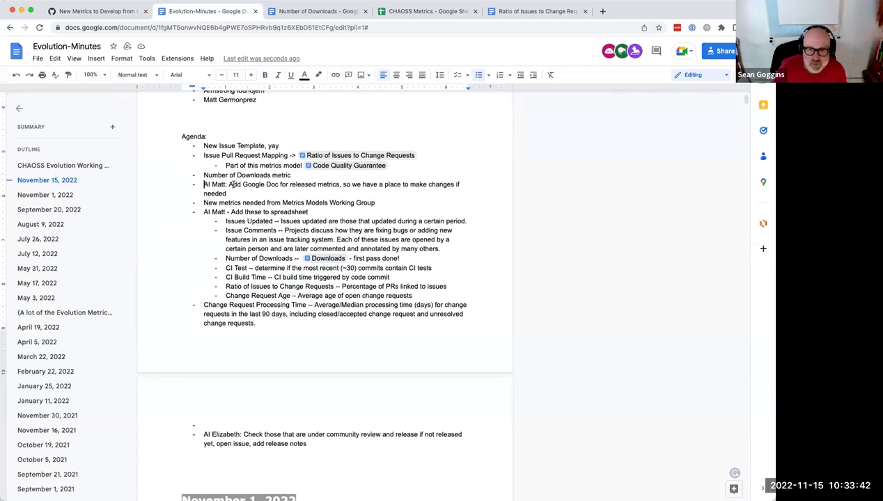
drag(203, 175, 292, 176)
key(BackSpace)
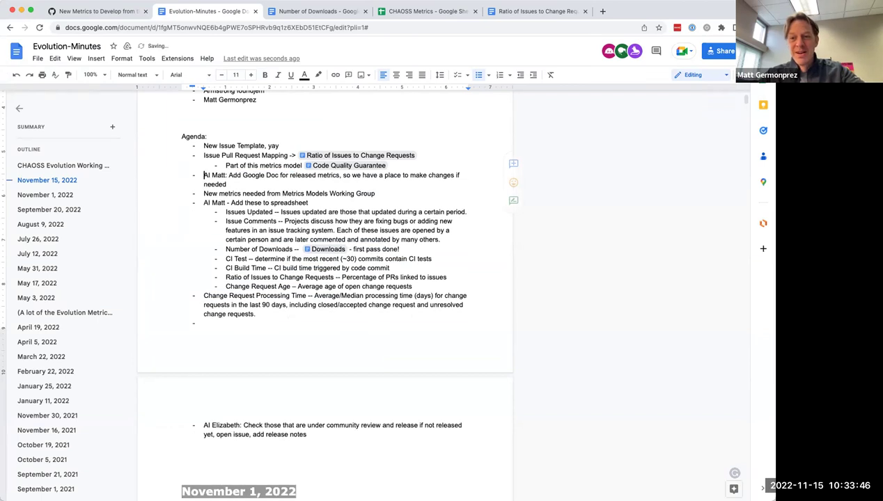
click(415, 247)
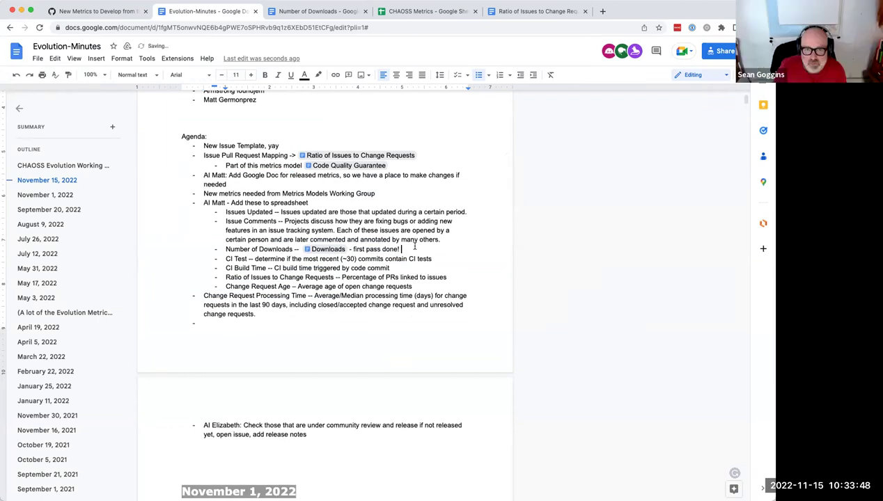
text(L)
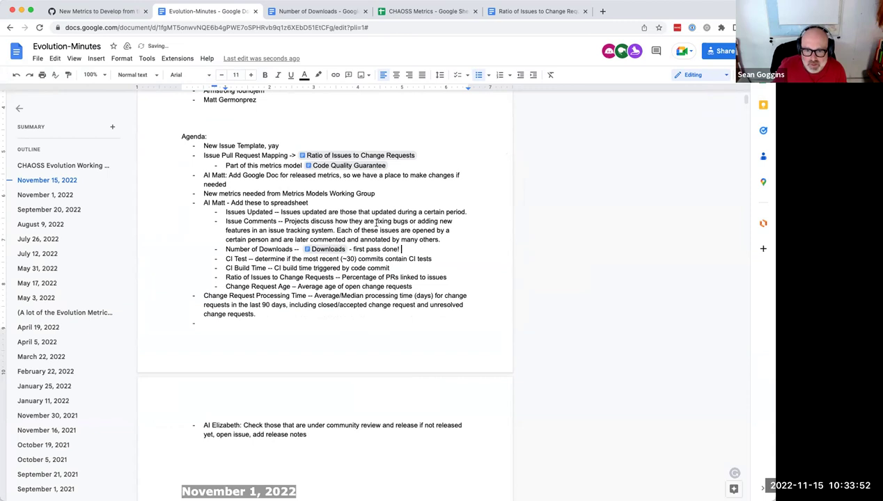
drag(223, 249, 401, 246)
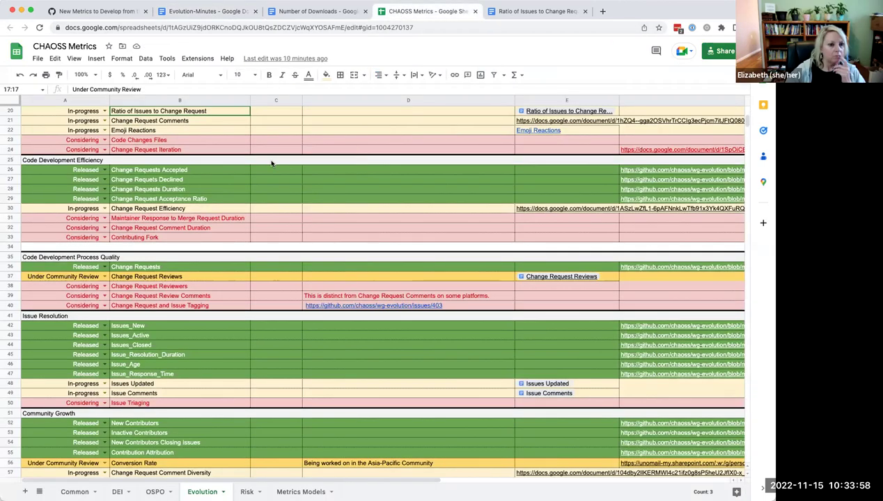
scroll(272, 164, down, 1)
scroll(272, 163, up, 8)
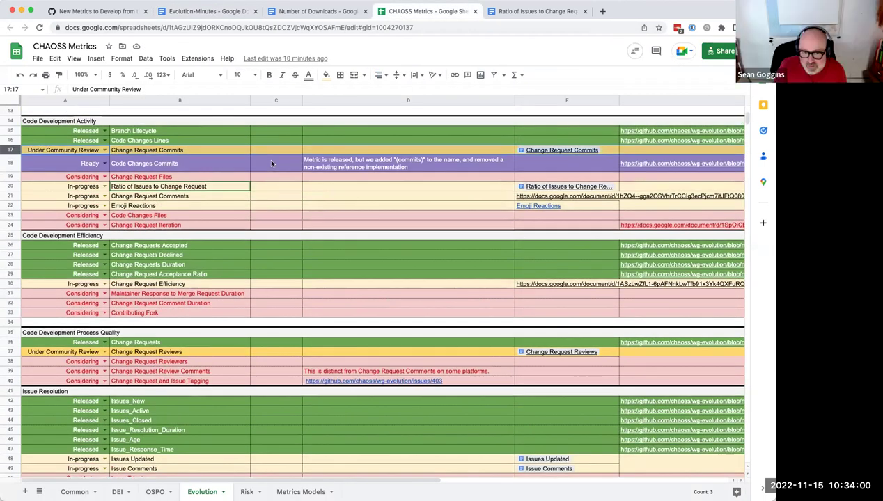
click(199, 11)
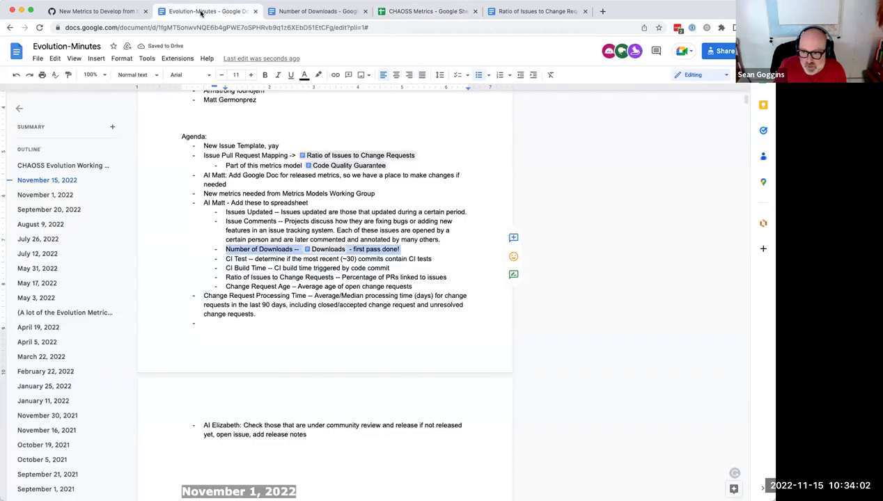
scroll(319, 120, up, 5)
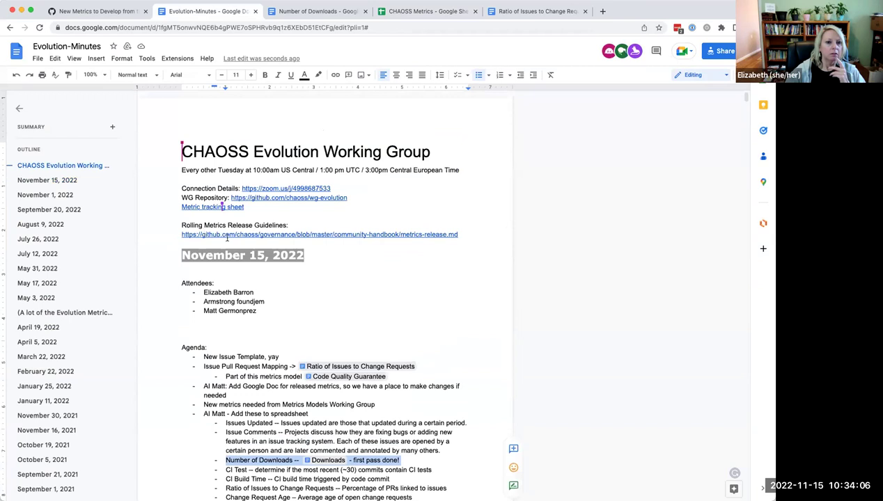
click(418, 11)
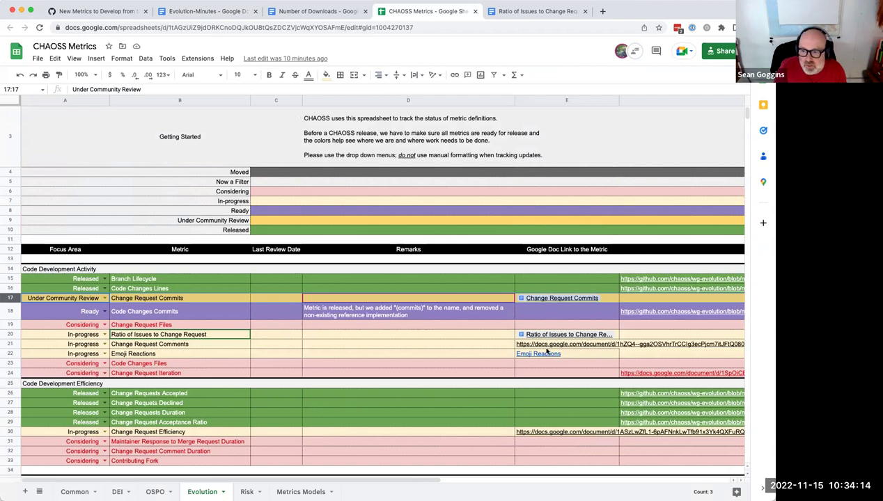
click(468, 345)
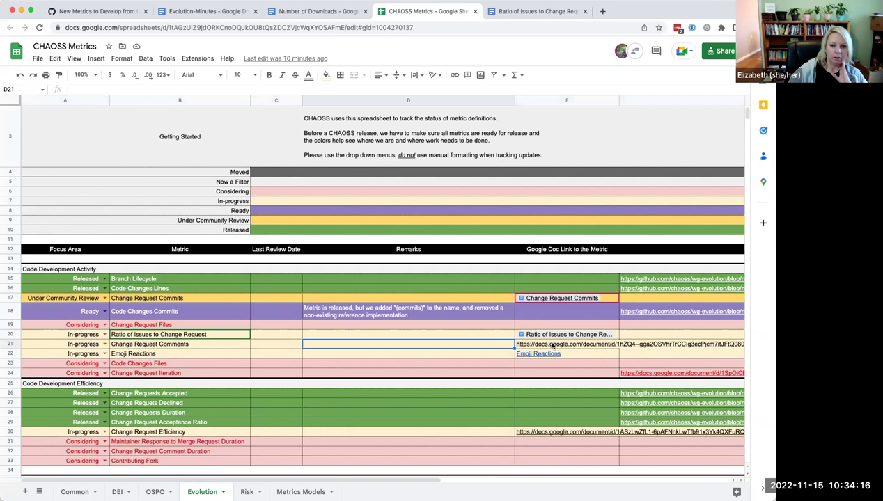
click(9, 345)
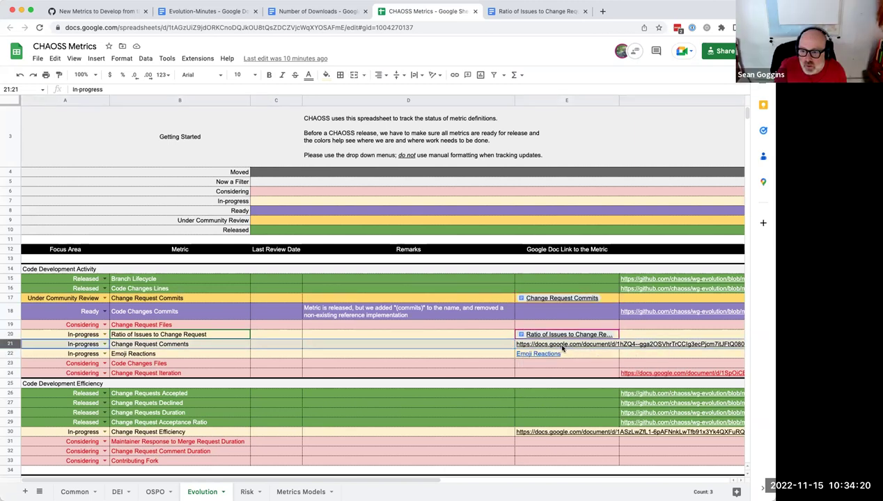
mouse_move(562, 350)
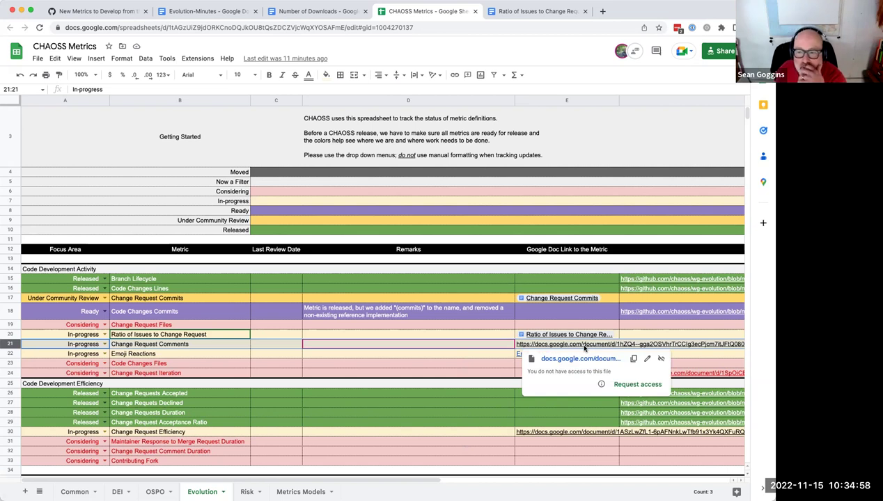
click(334, 355)
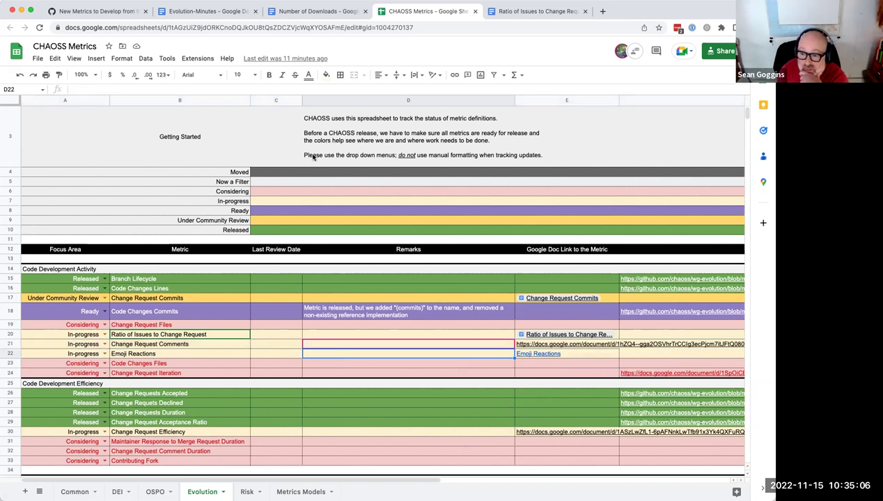
Step: Search the Evolution minutes for 'change request comments' to find past meetings mentioning it
click(198, 12)
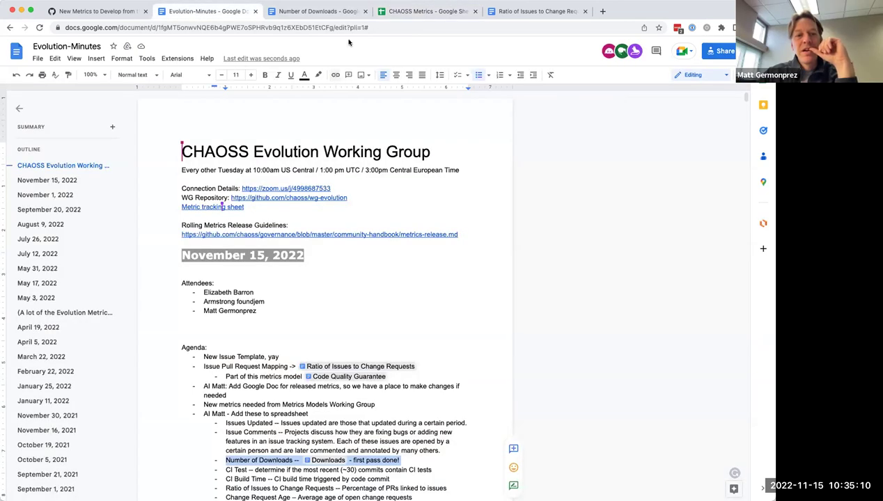
click(424, 13)
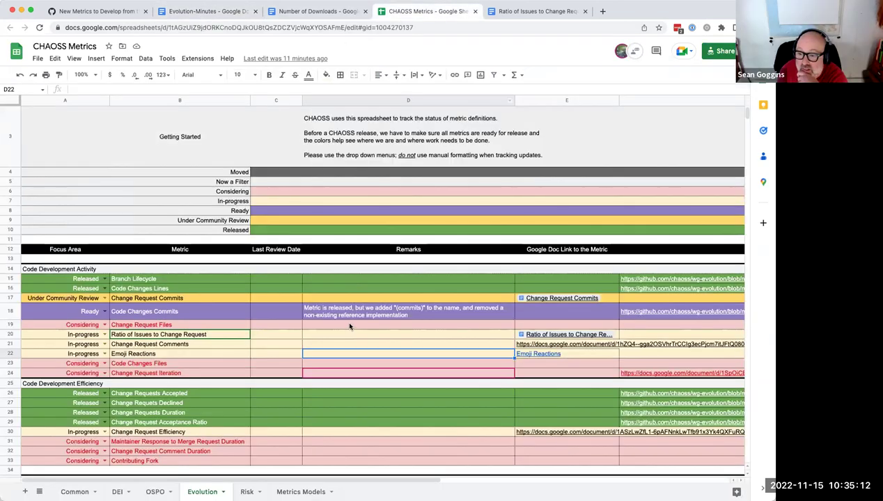
scroll(349, 328, down, 2)
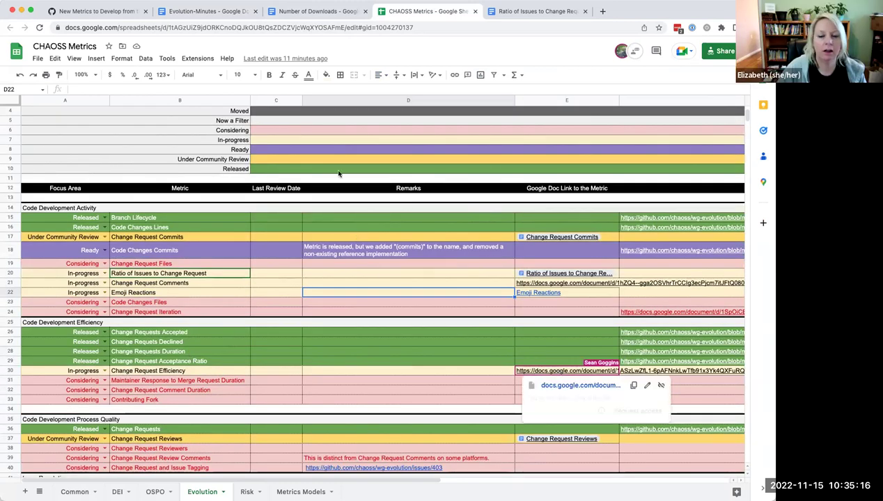
click(221, 12)
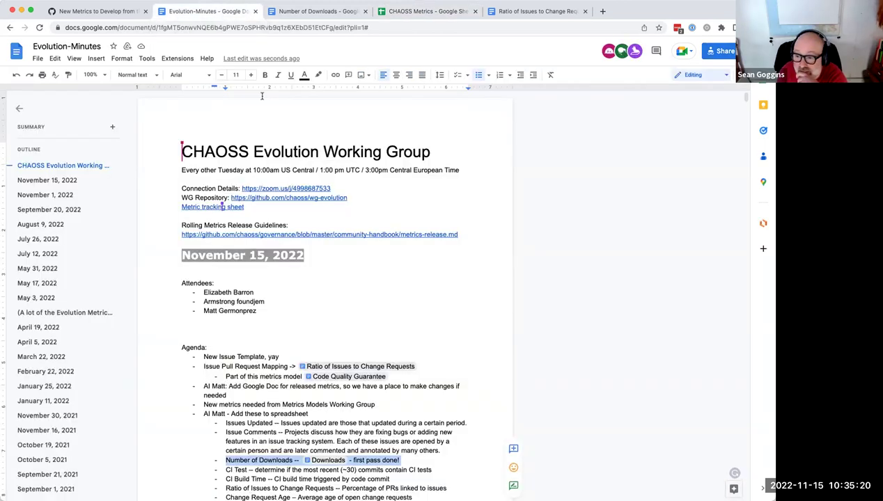
key(super+f)
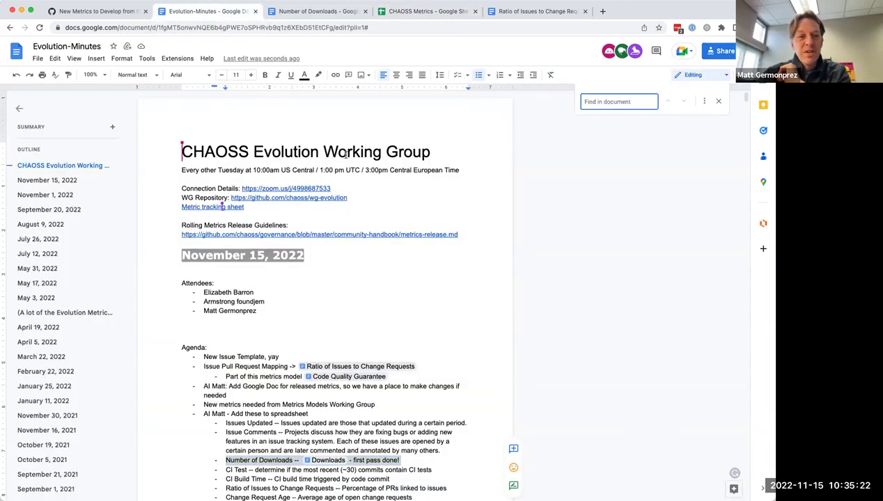
text(change)
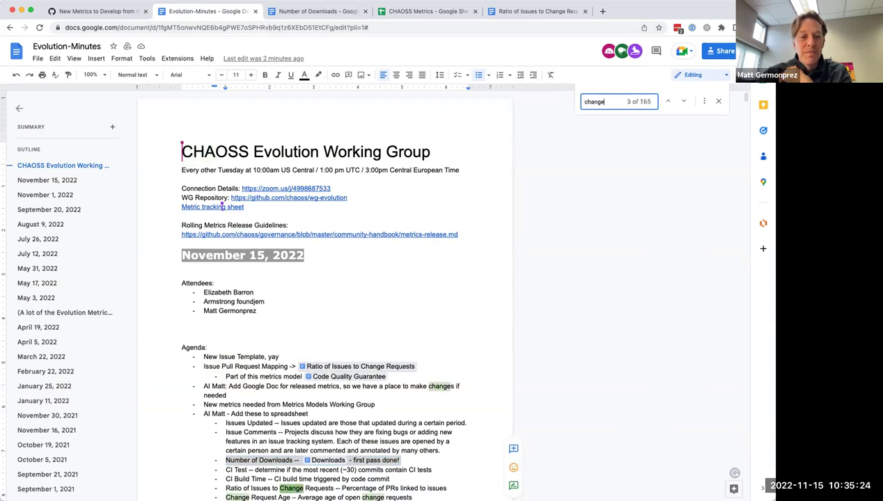
text( request)
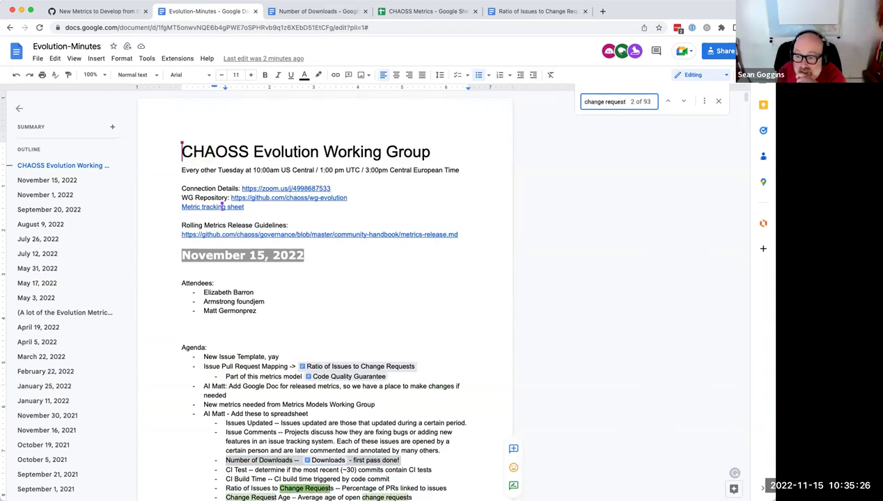
click(410, 15)
click(202, 11)
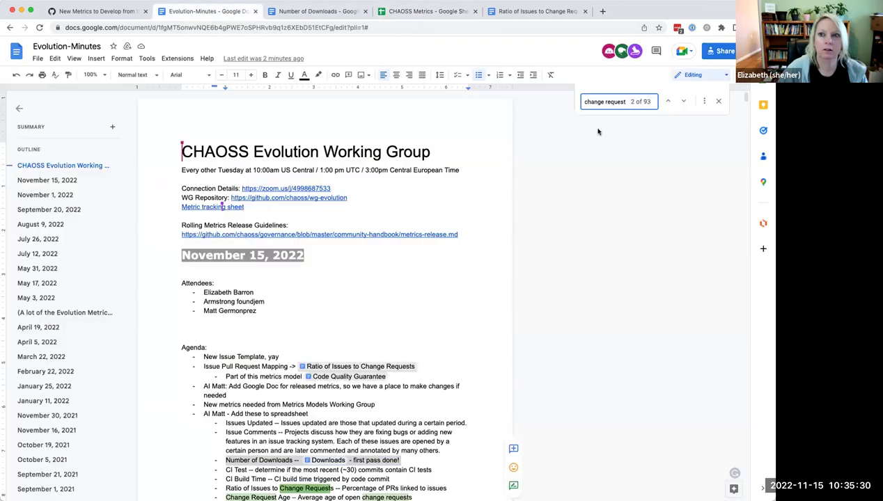
text(comments)
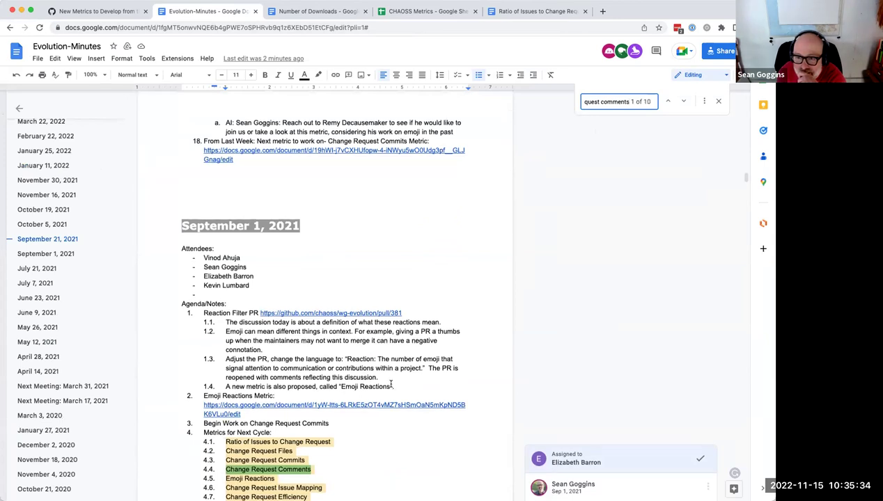
Step: Step through the 'change request comments' matches, past March 31, 2021, to the January 27, 2021 entry
scroll(387, 376, down, 3)
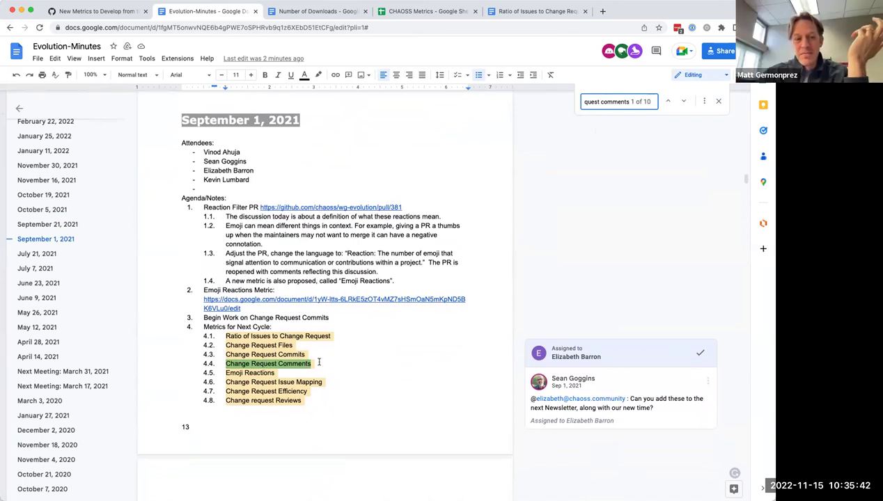
scroll(327, 363, down, 1)
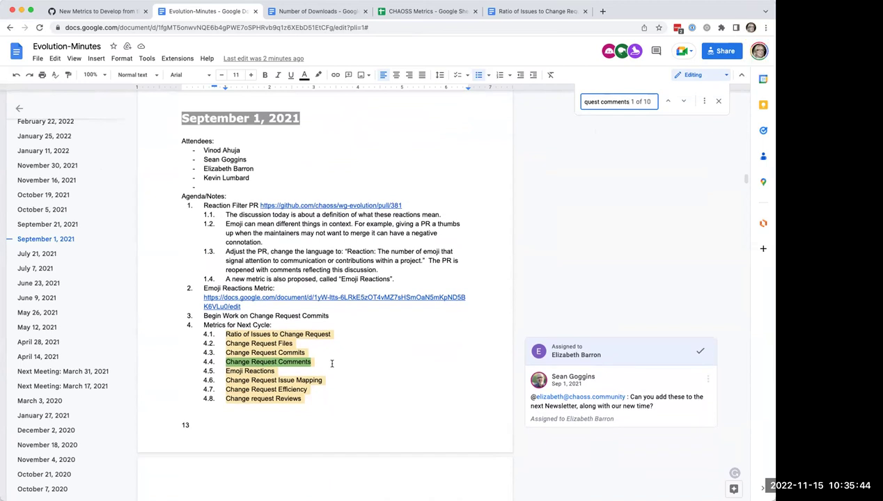
click(685, 103)
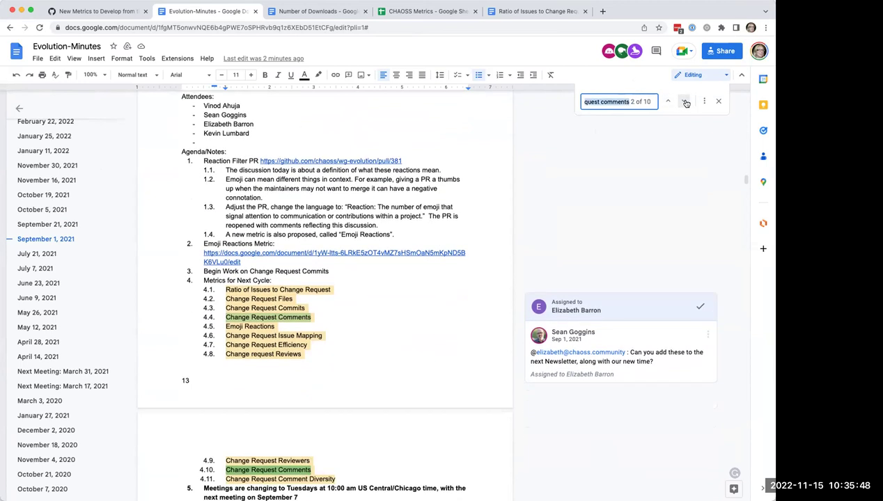
click(686, 103)
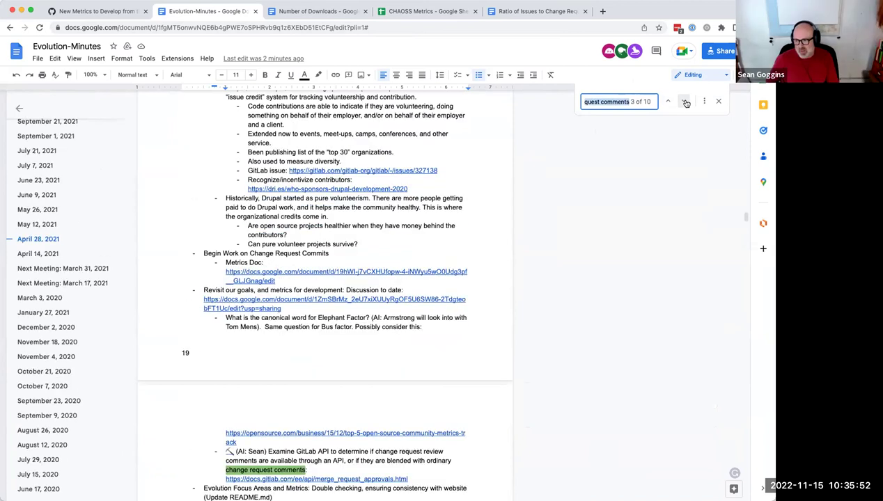
click(686, 103)
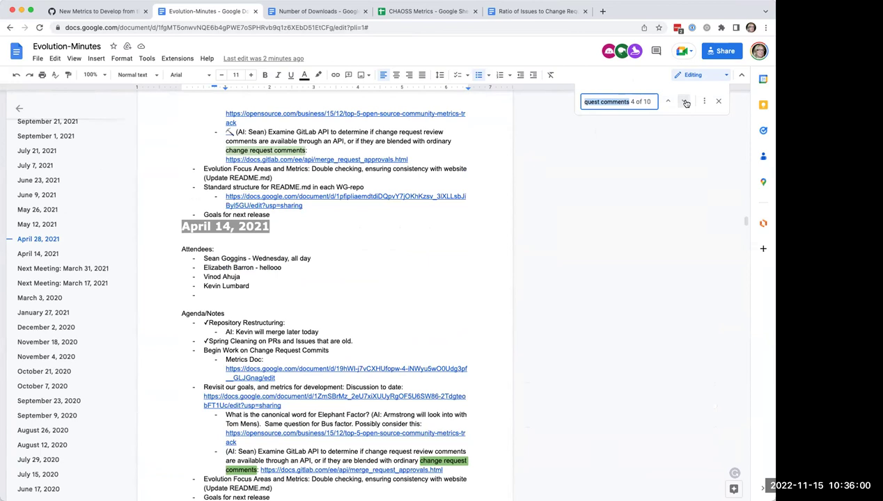
click(686, 102)
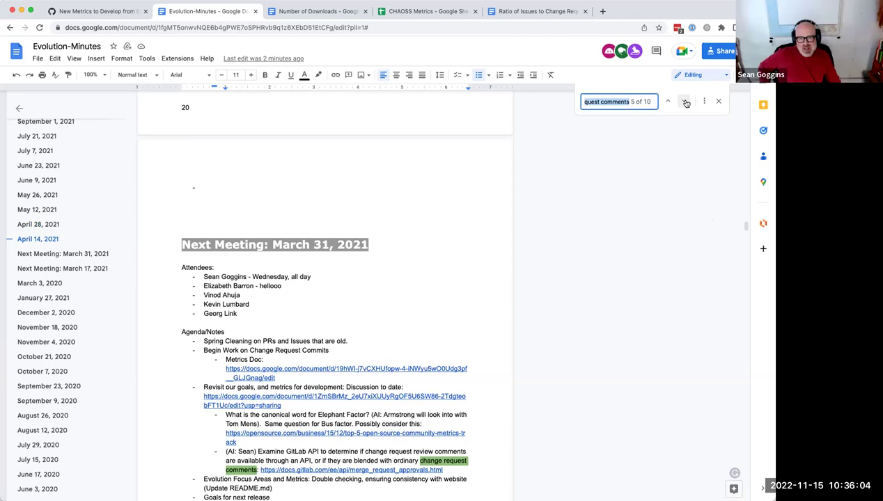
click(686, 103)
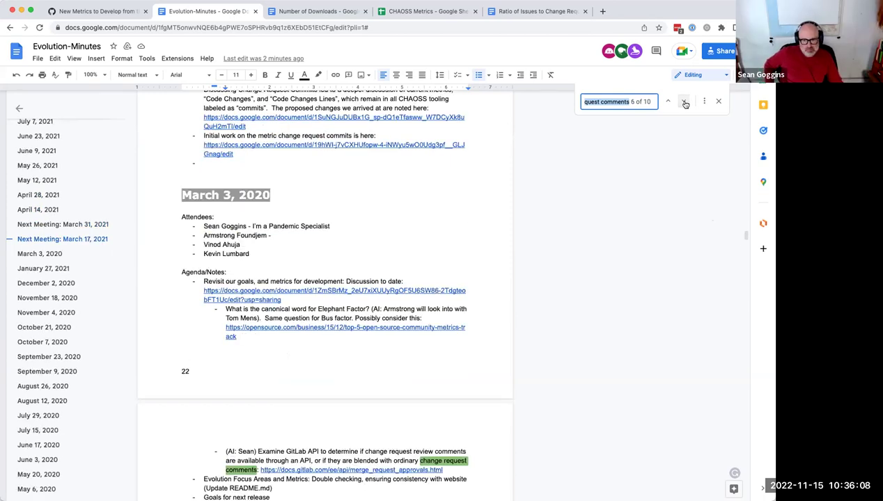
click(686, 102)
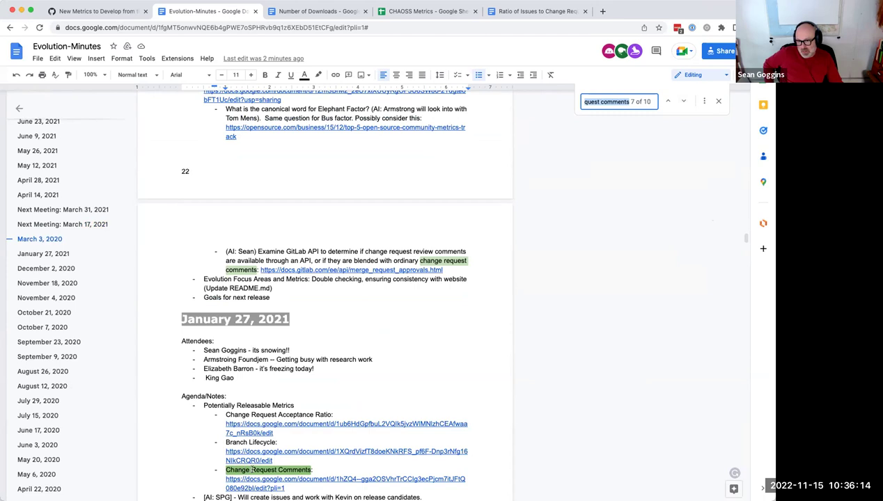
Step: Cycle on to later matches, step back through December 2, 2020, and scroll up to January 27, 2021
scroll(322, 451, down, 2)
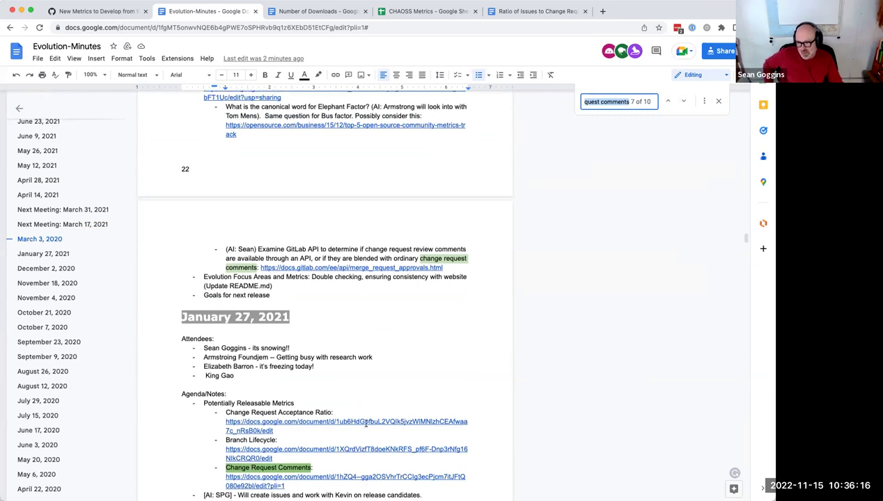
scroll(365, 422, down, 2)
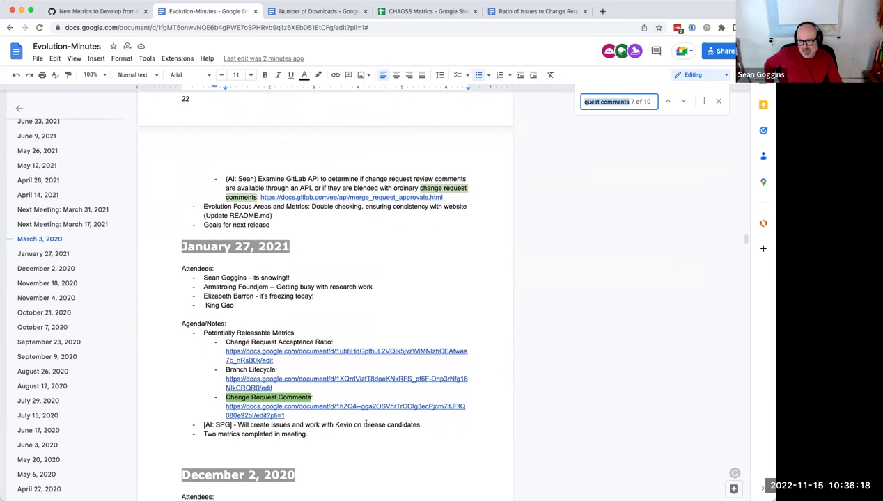
scroll(365, 423, down, 1)
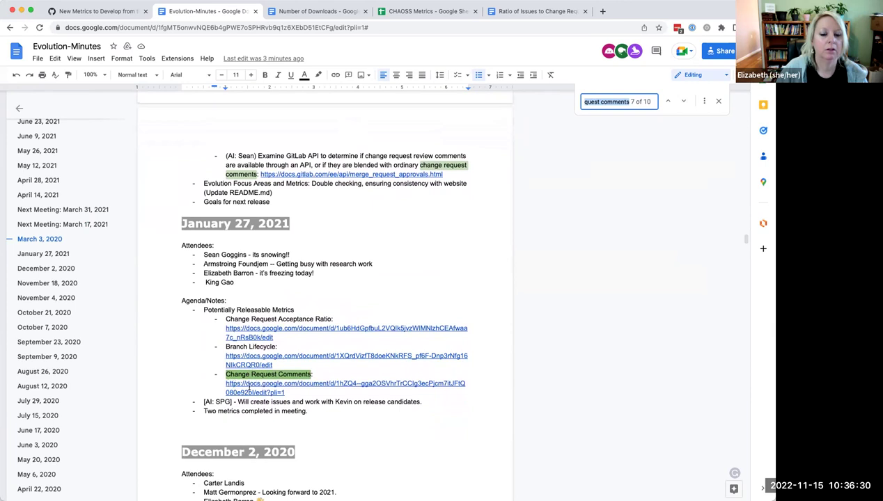
scroll(273, 390, down, 1)
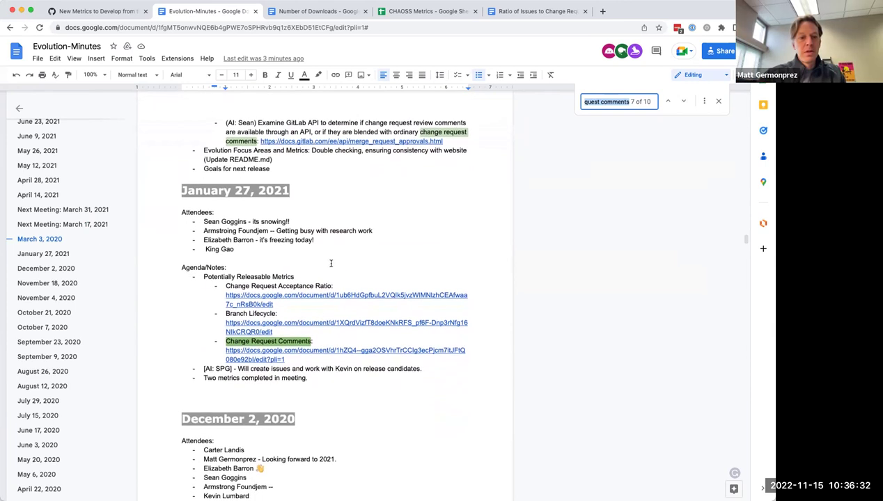
click(686, 103)
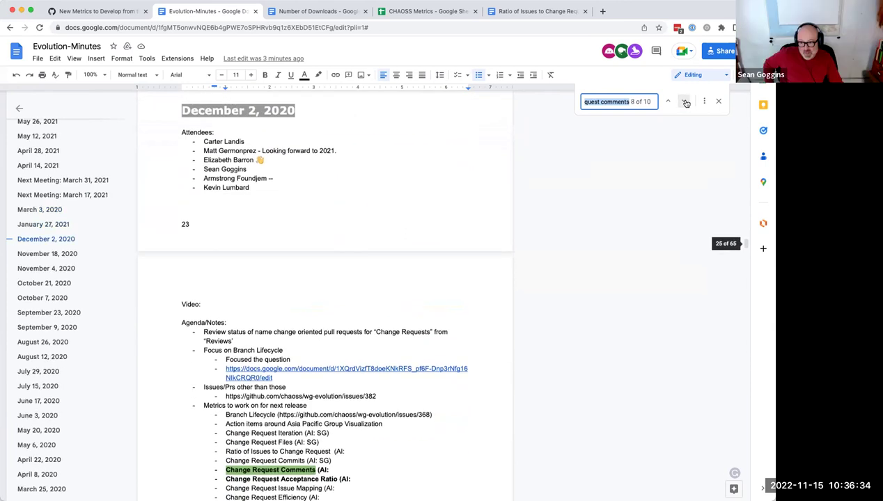
click(686, 103)
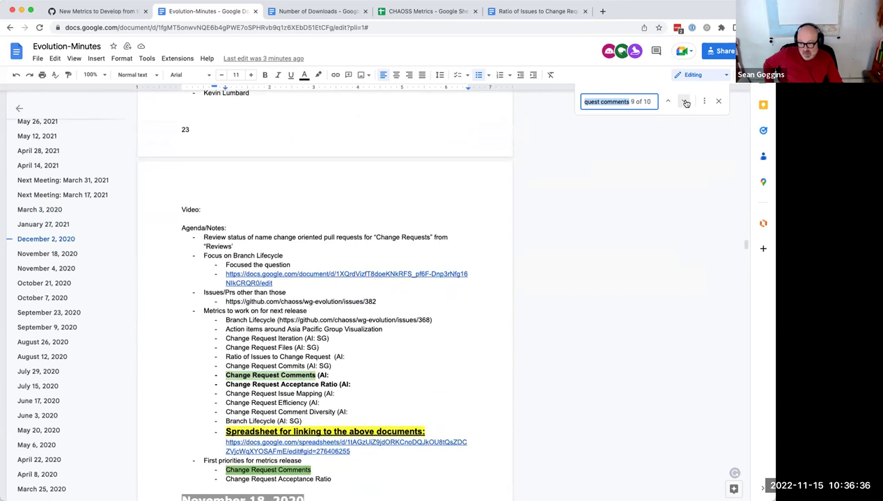
click(686, 103)
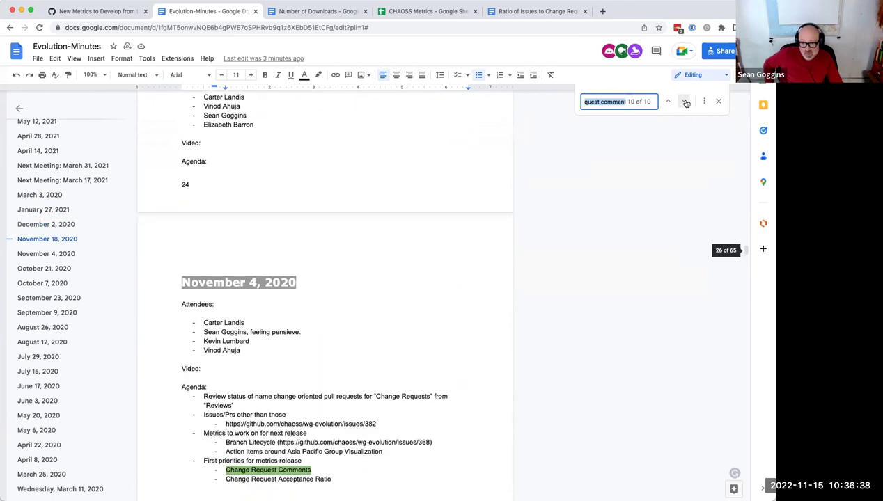
click(686, 103)
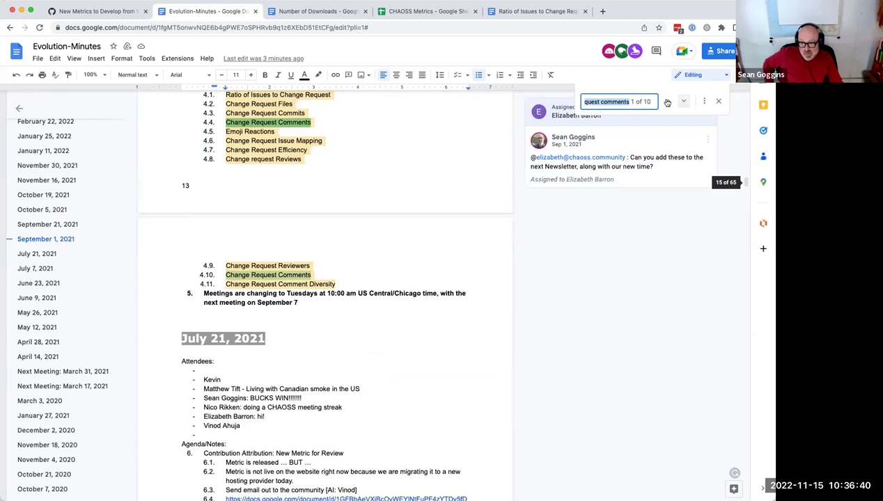
click(667, 103)
click(667, 103)
click(667, 103)
click(667, 103)
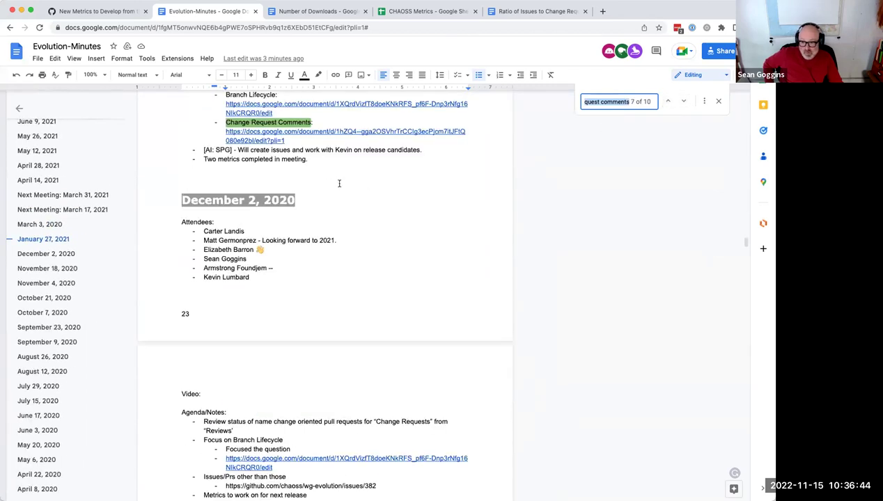
scroll(339, 184, up, 4)
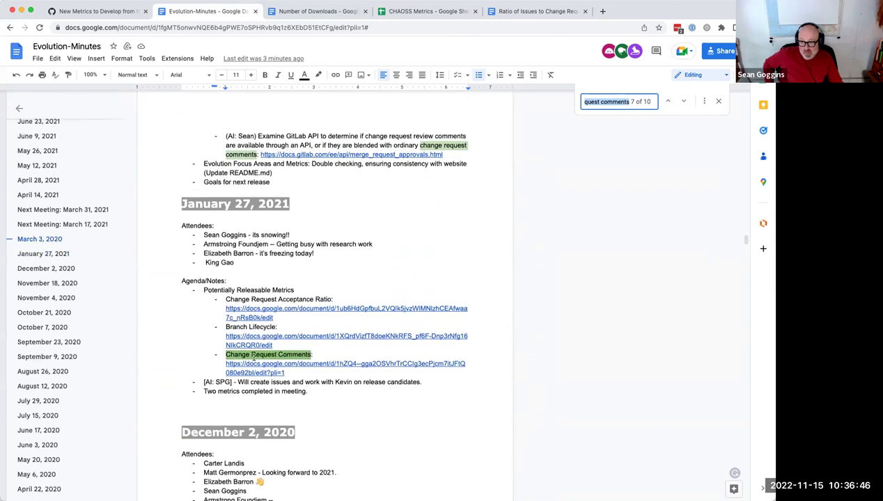
Step: Request access to the Change Request Comments document from its link card, then view the CHAOSS Metrics sheet
click(253, 364)
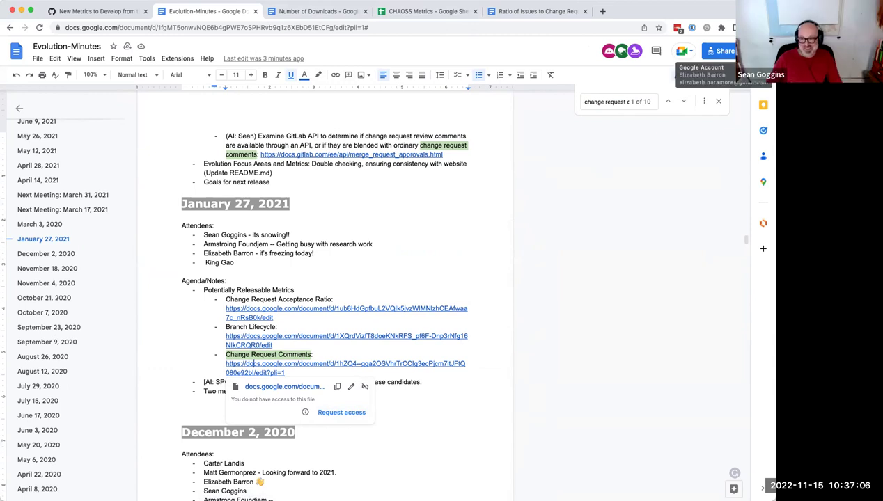
click(348, 413)
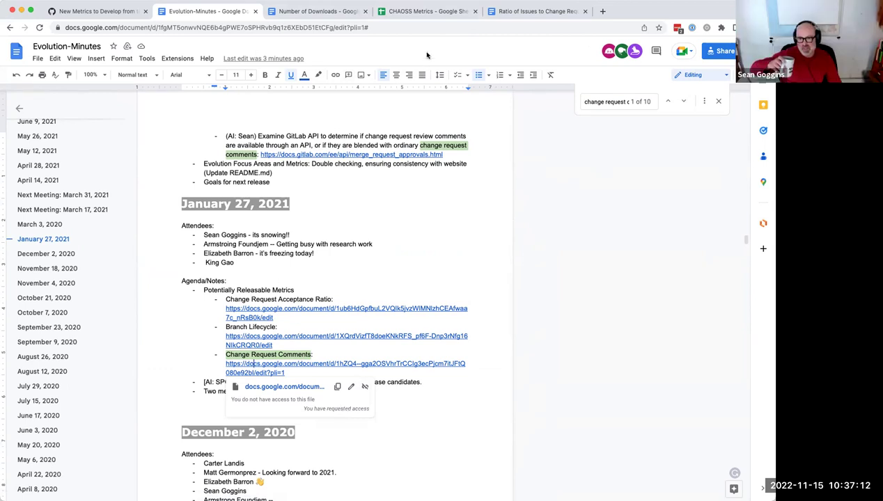
click(418, 11)
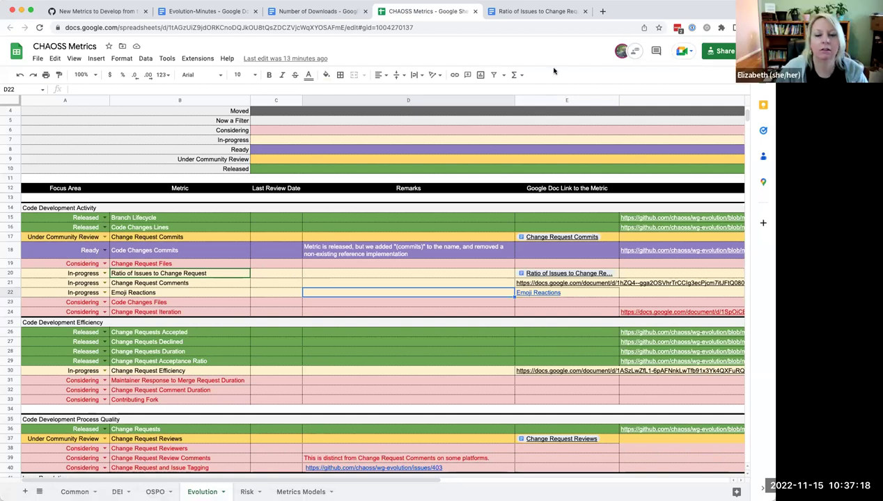
Step: Compare the Evolution sheet's Emoji Reactions row with the minutes, finishing on the Evolution-Minutes document
click(204, 12)
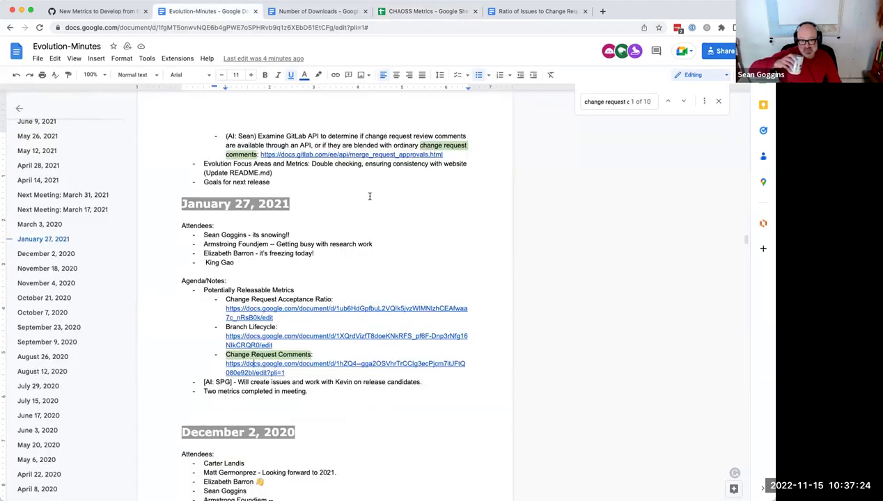
click(431, 11)
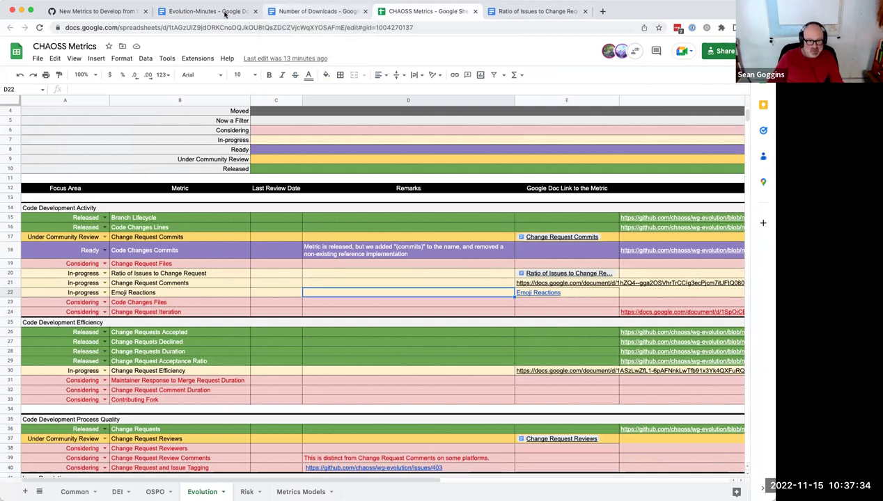
click(209, 12)
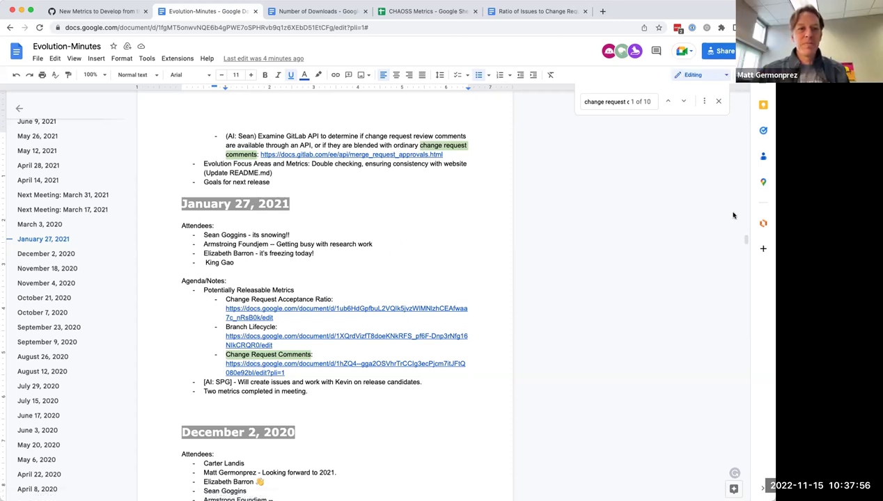
Step: Write 'Metrics we dont' have access to:' on the empty November 15, 2022 agenda bullet
drag(749, 243, 747, 115)
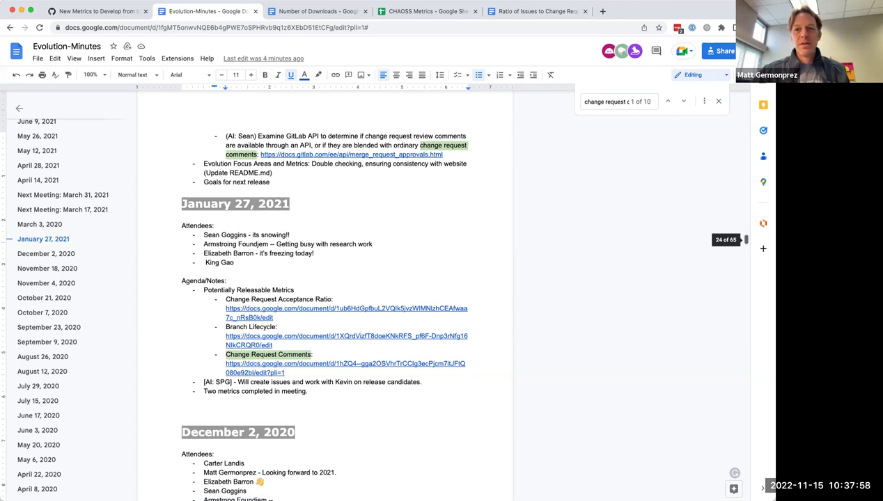
scroll(223, 337, down, 3)
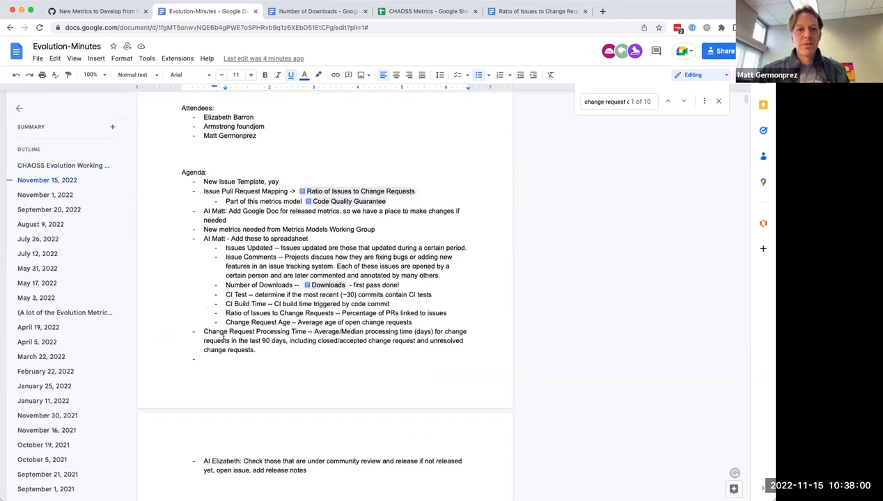
click(224, 359)
text(Change E)
text(equest Comments)
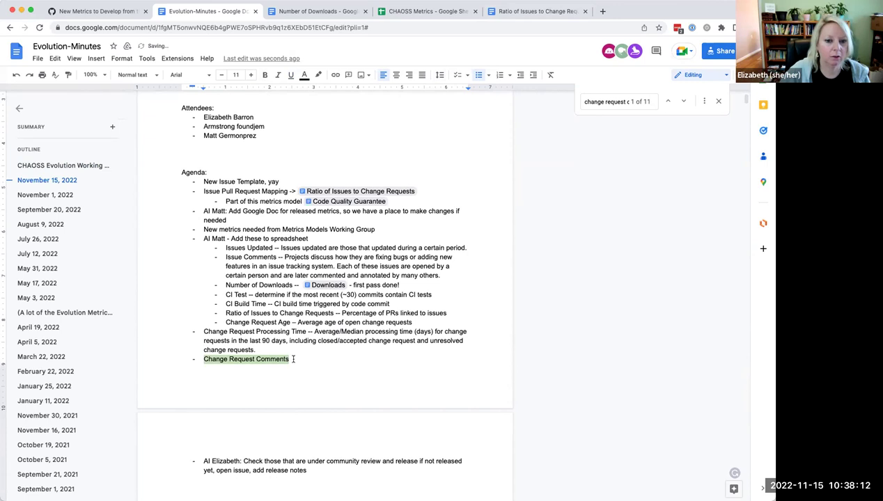
drag(204, 359, 306, 358)
text(Met)
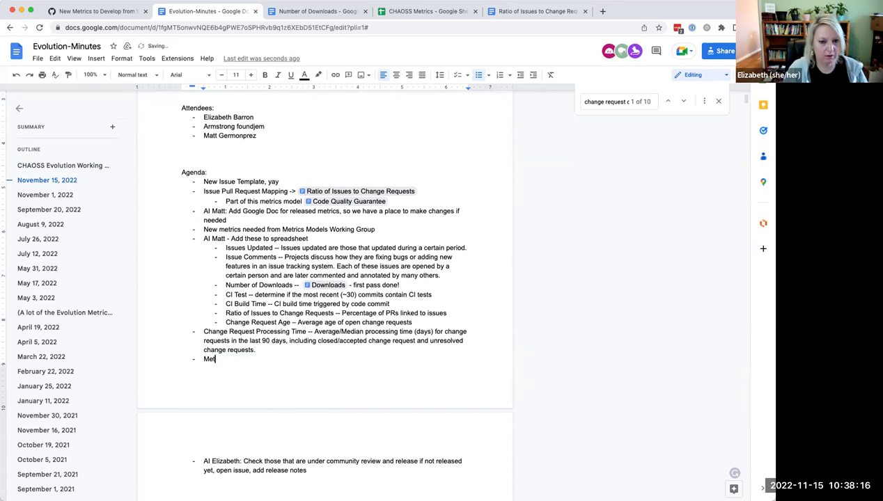
text(rics we dont' have access to:)
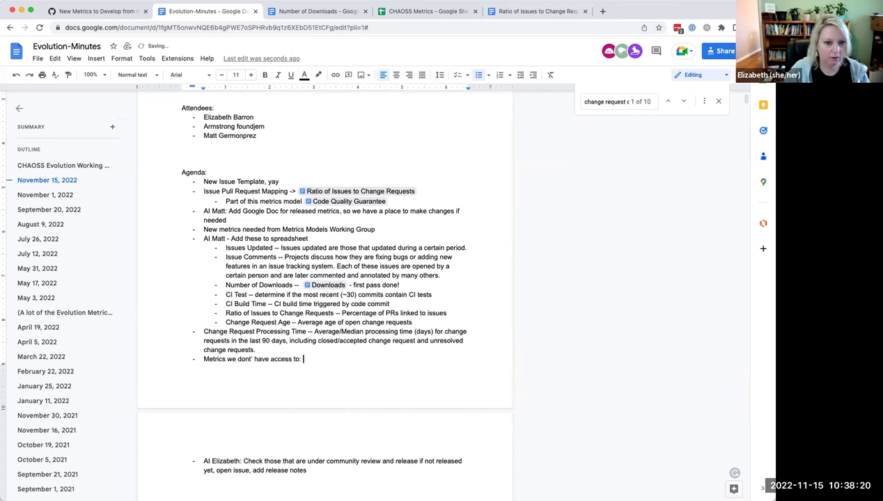
Step: List six member names as sub-bullets under the new agenda item
key(Return)
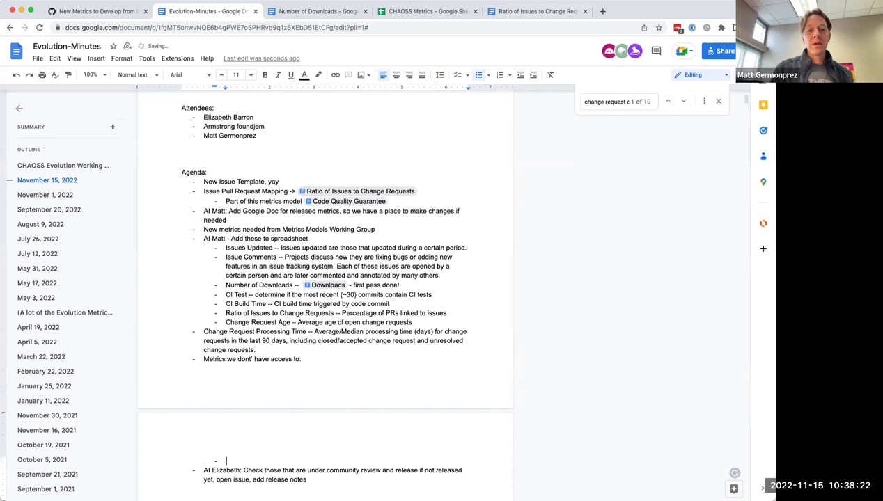
text(King)
key(Return)
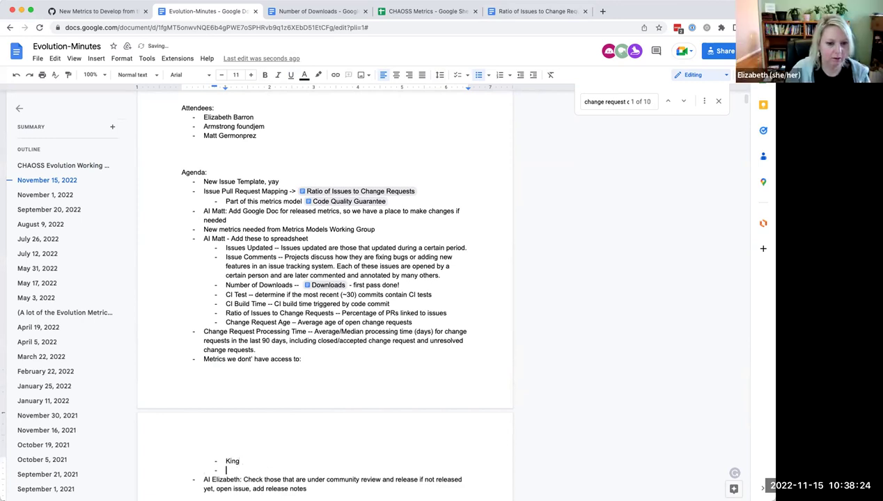
text(Elizabeth)
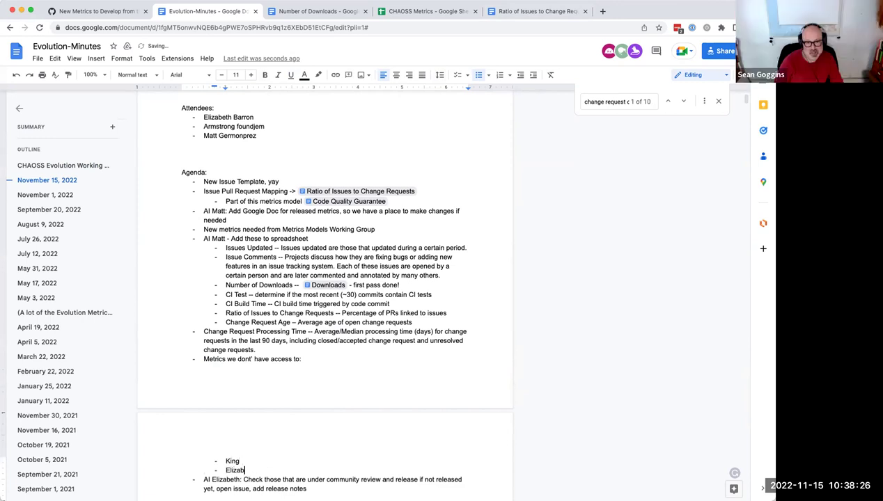
key(Return)
text(Armstrong)
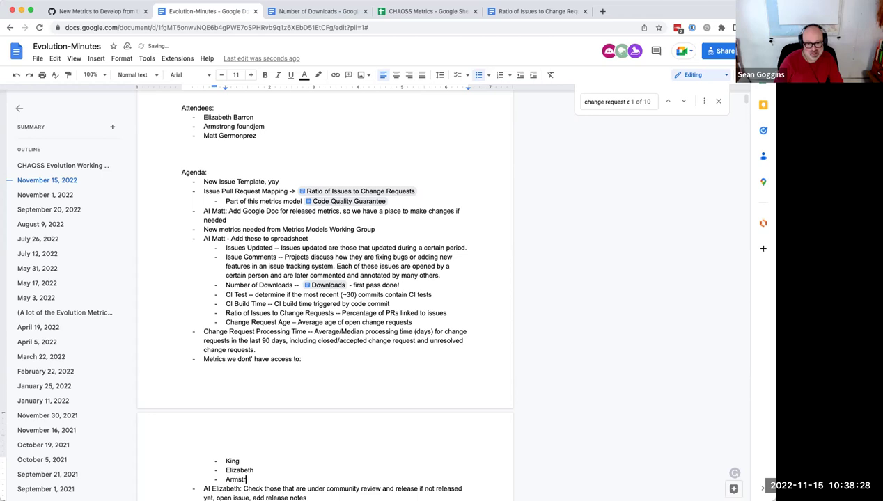
key(Return)
text(Sean)
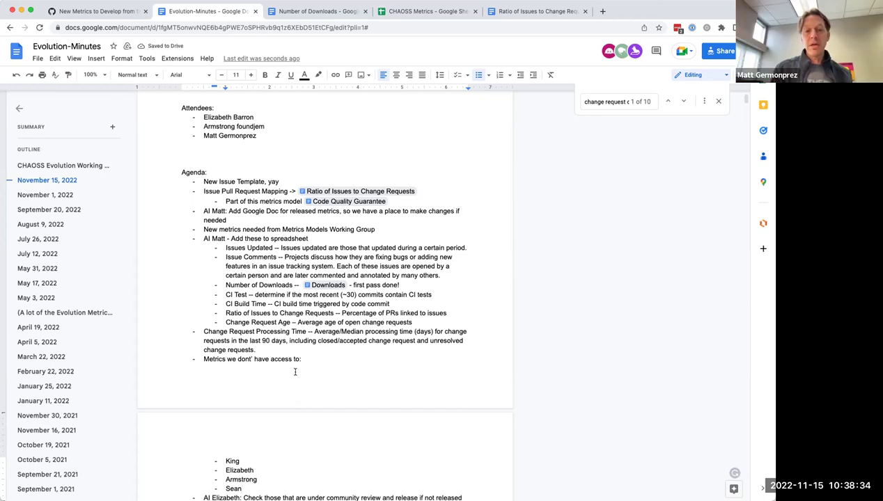
key(Return)
text(Georg)
key(Return)
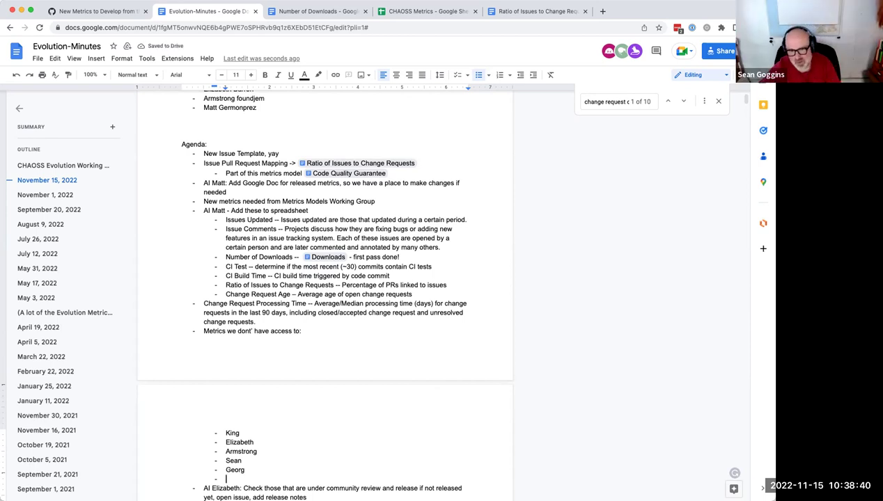
key(BackSpace)
key(BackSpace)
key(BackSpace)
key(BackSpace)
key(BackSpace)
key(BackSpace)
key(BackSpace)
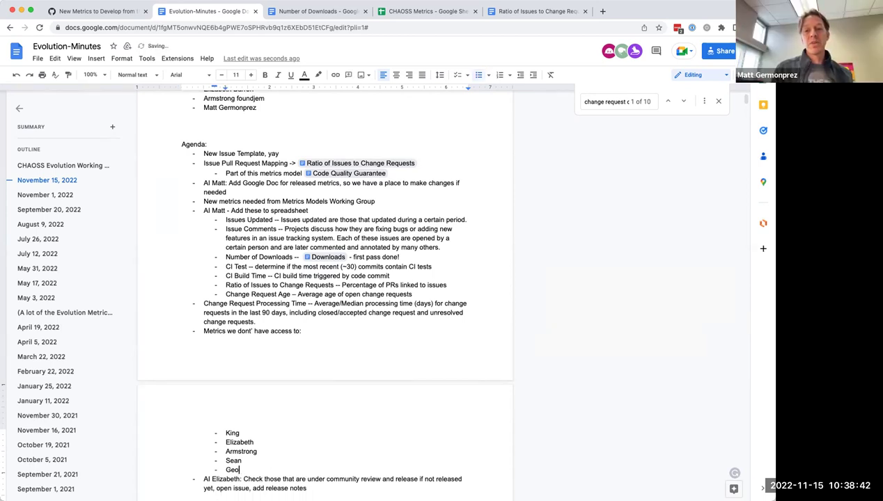
text(Kevin)
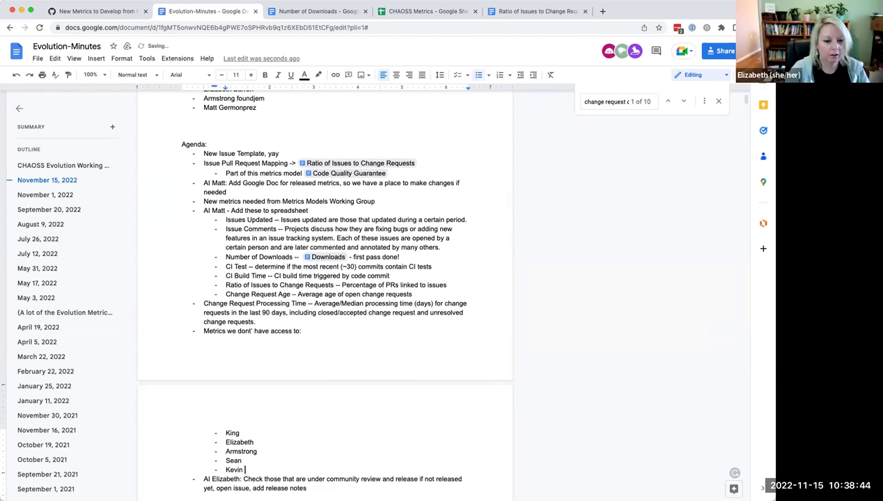
key(Return)
text(Vinod)
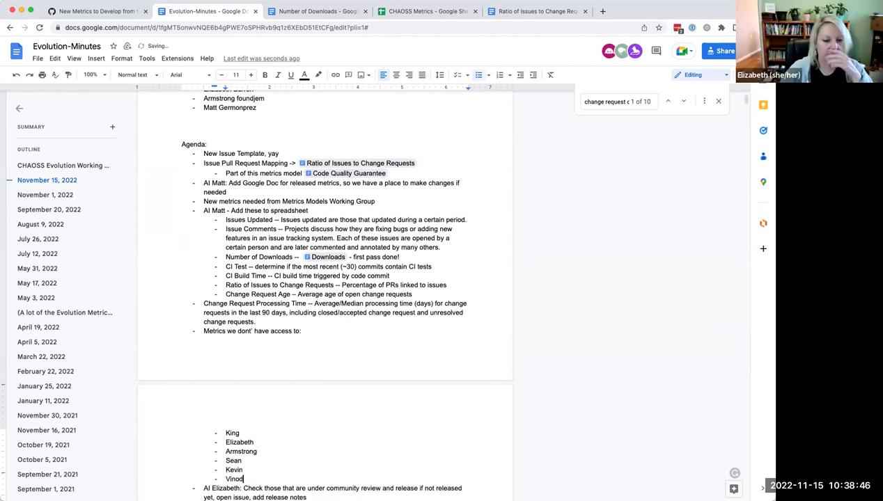
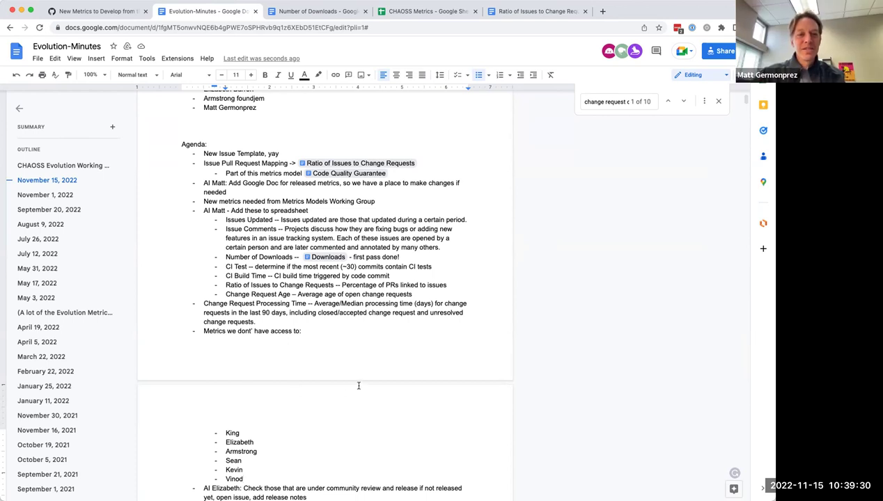
Step: Replace the colon ending 'Metrics we dont' have access to' with '(let's check with these folks)'
scroll(262, 404, down, 1)
click(302, 319)
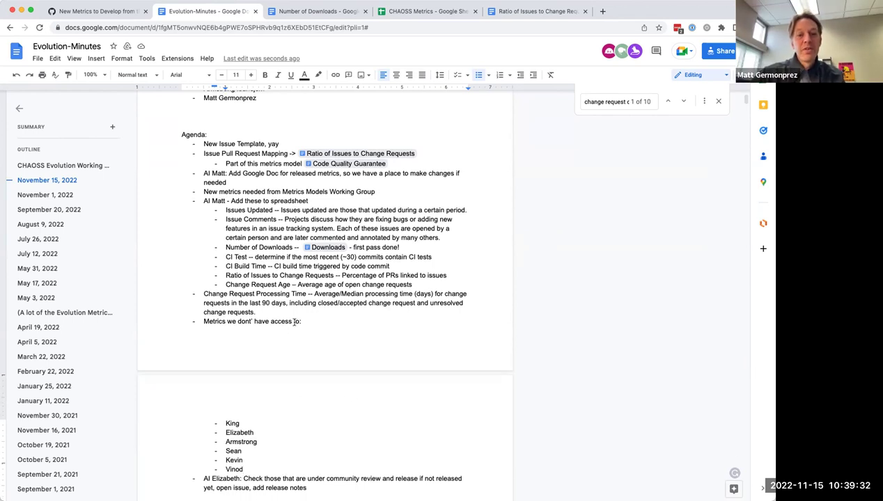
key(BackSpace)
text((let's )
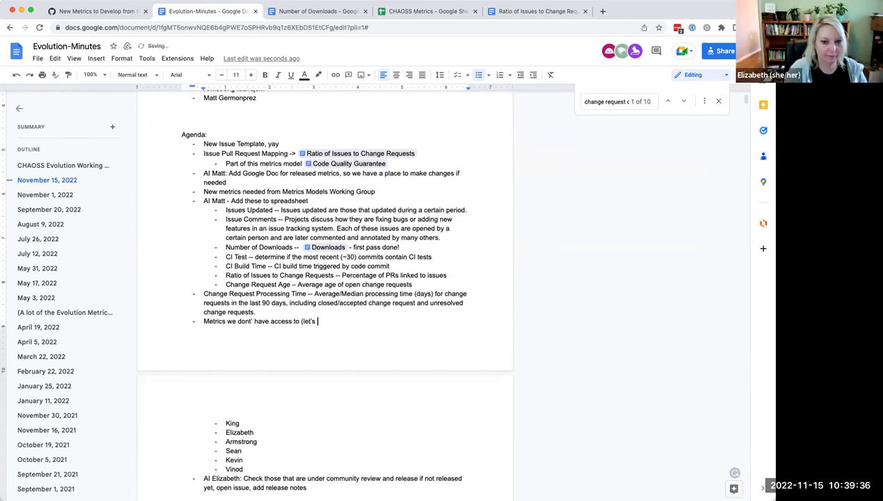
text(check with these folks))
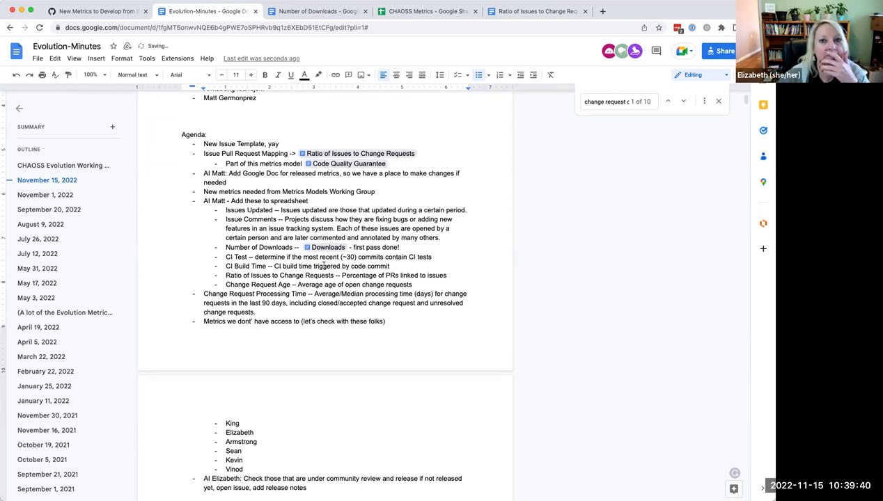
Step: Glance at the CHAOSS Metrics spreadsheet, then come back to the Evolution-Minutes notes
scroll(367, 231, down, 1)
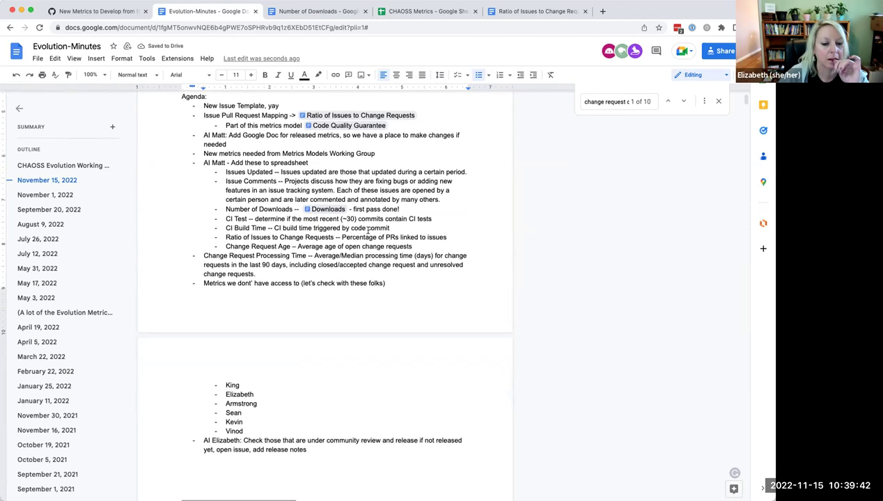
scroll(368, 231, up, 1)
click(425, 11)
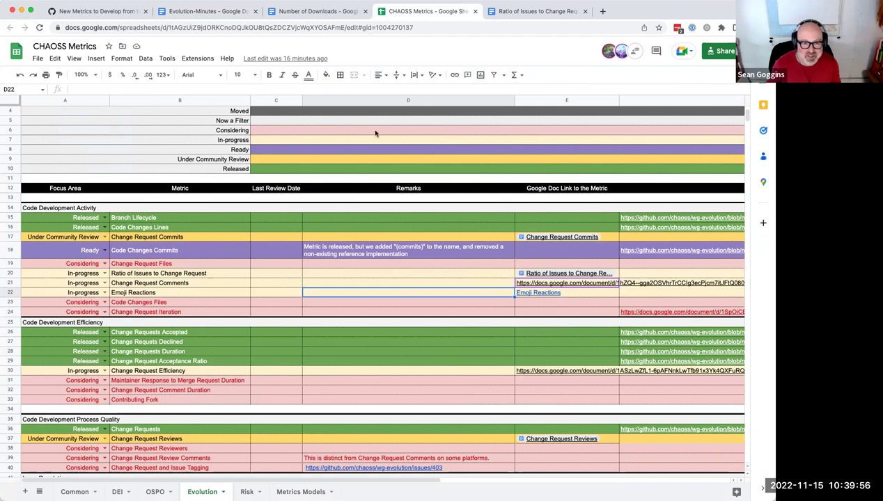
click(193, 10)
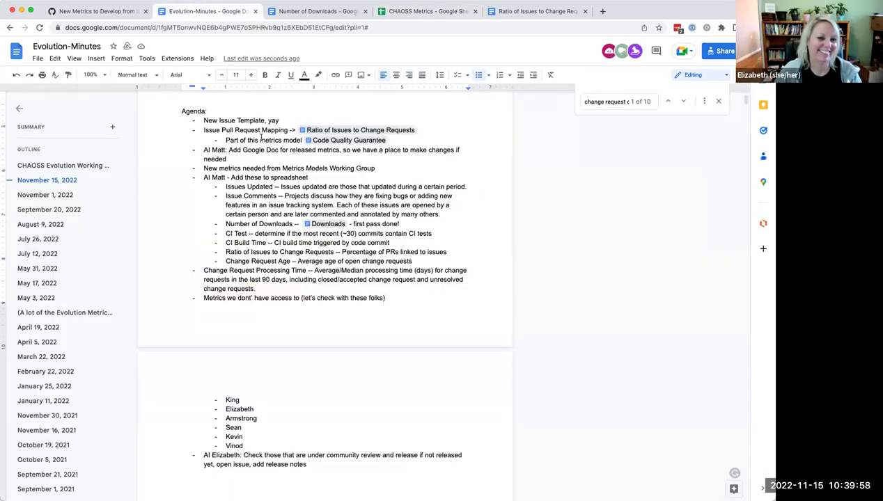
scroll(327, 236, down, 5)
scroll(326, 236, up, 10)
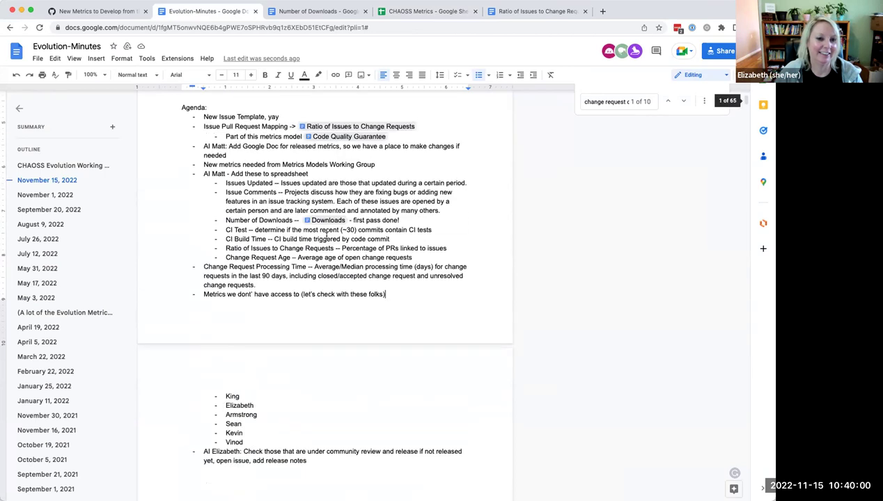
Step: Add another attendee's name on a new line below the attendee list
click(279, 277)
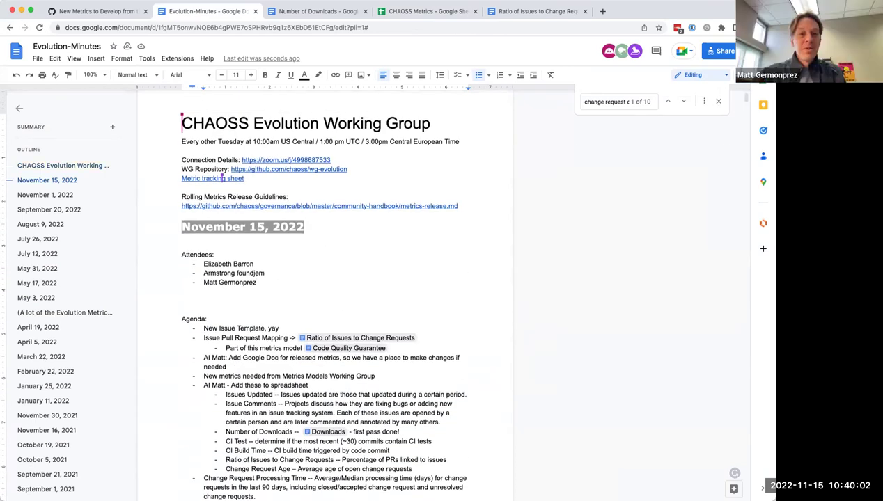
key(Return)
text(Sean Goggins)
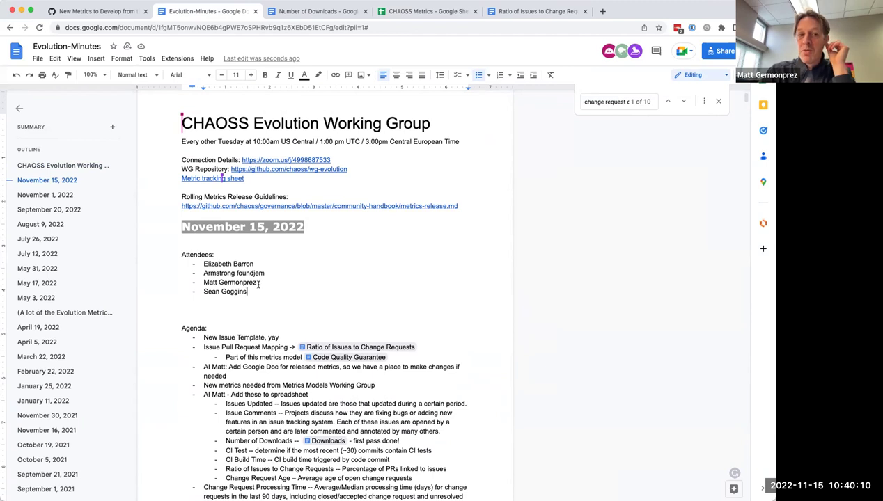
Step: Nest the link under the Ratio of Issues to Change Requests item and delete the Issue Pull Request Mapping line
scroll(230, 306, down, 1)
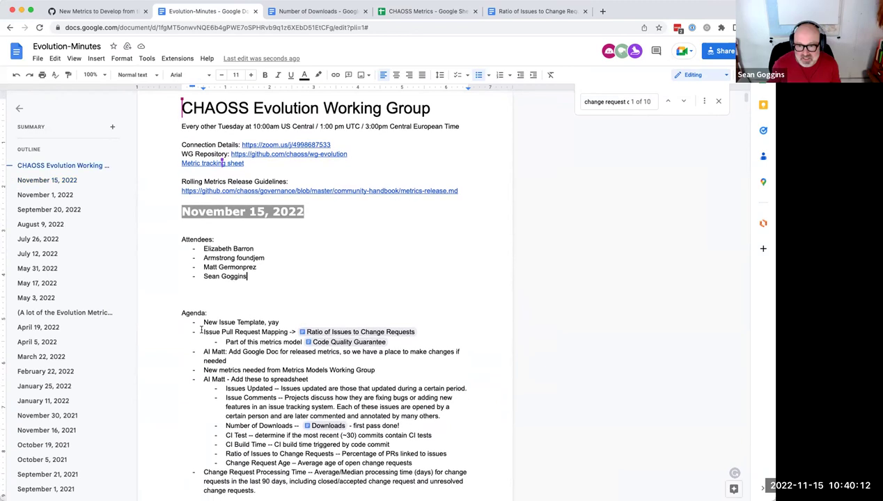
mouse_move(307, 334)
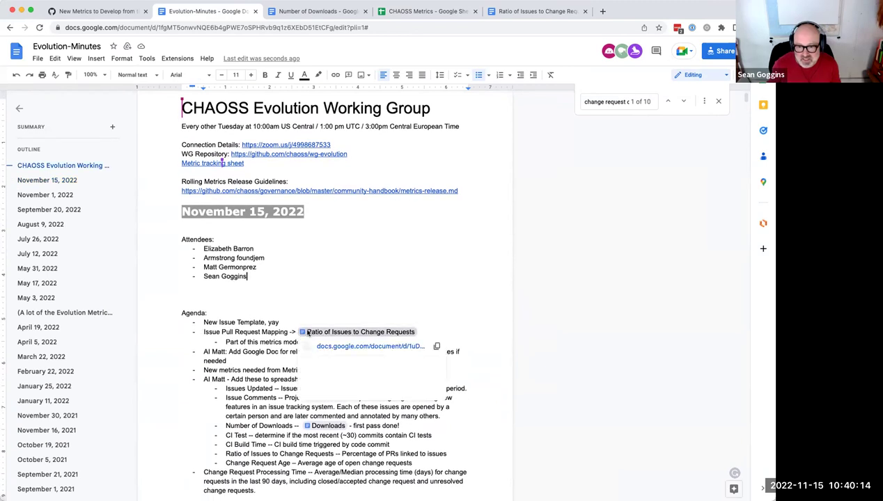
right_click(303, 333)
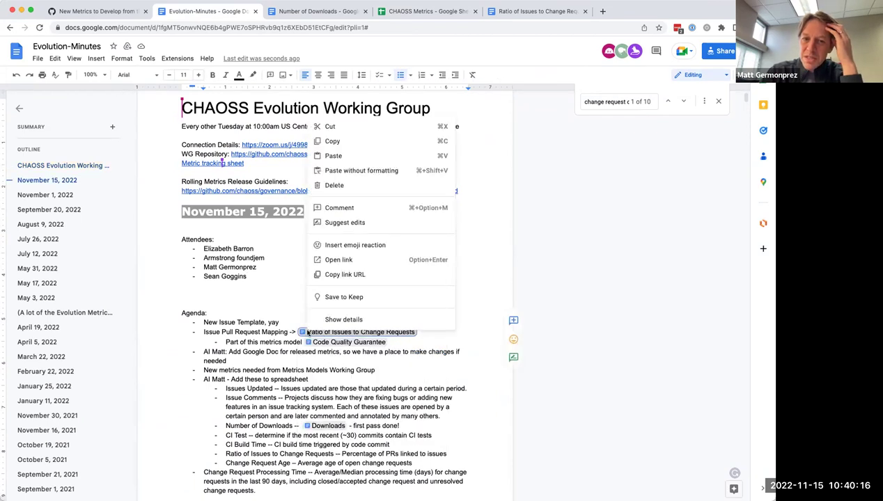
click(304, 332)
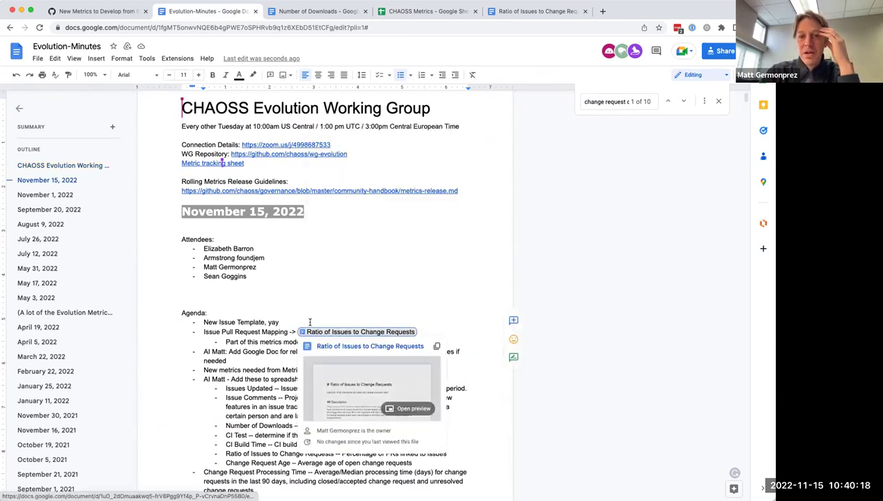
drag(312, 332, 282, 323)
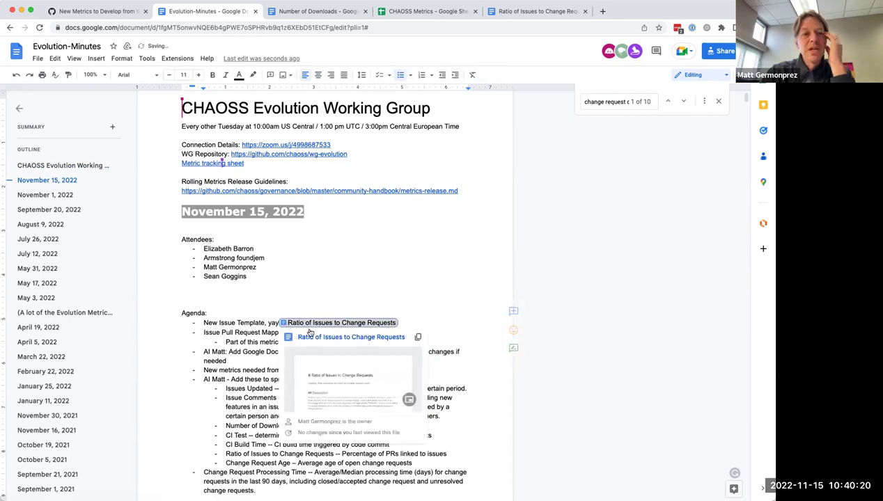
drag(337, 412, 460, 455)
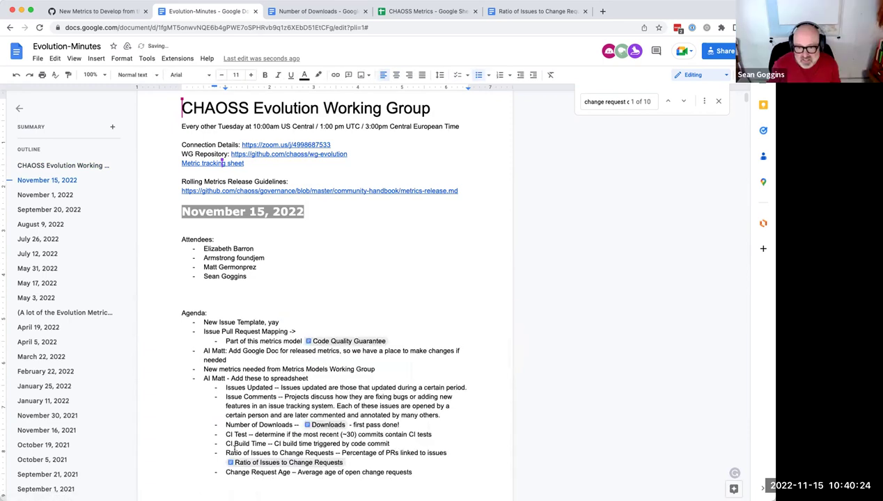
drag(201, 332, 300, 331)
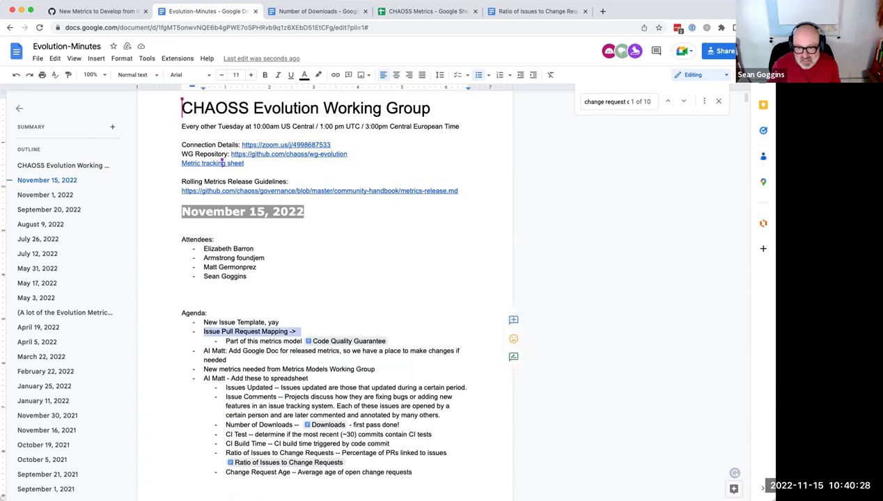
key(BackSpace)
key(BackSpace)
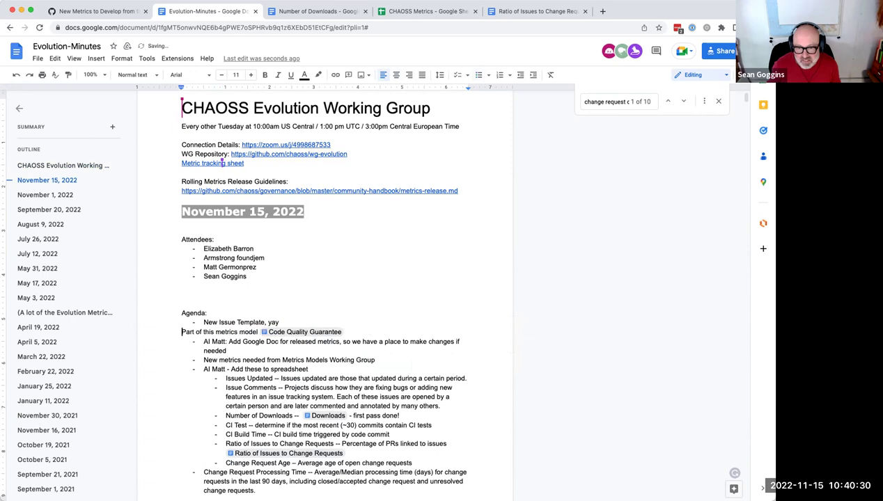
drag(183, 331, 355, 327)
key(BackSpace)
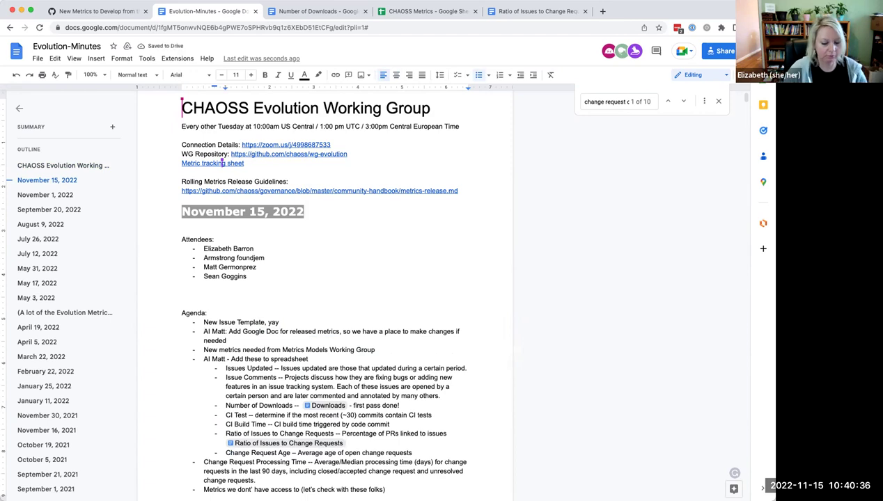
Step: Paste the Code Quality Guarantee link under the ratio item and remove the leftover empty bullet
text(, Part of this metrics model Code Quality Guarantee)
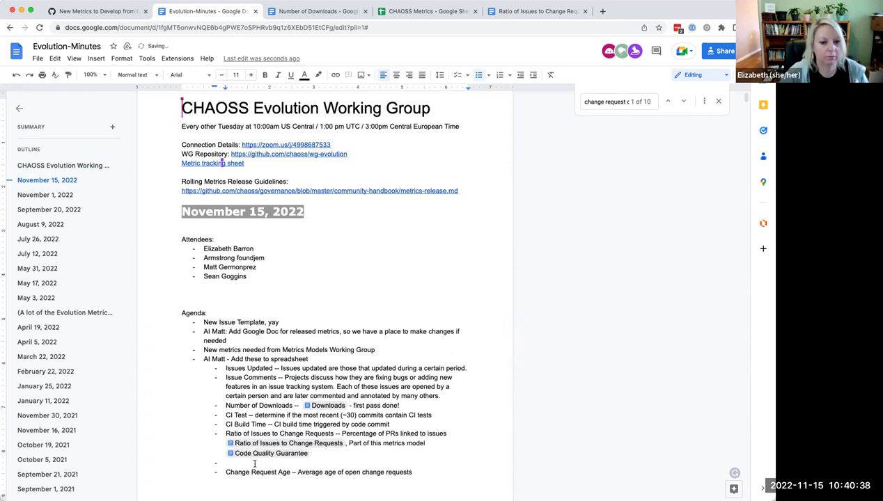
scroll(260, 304, down, 5)
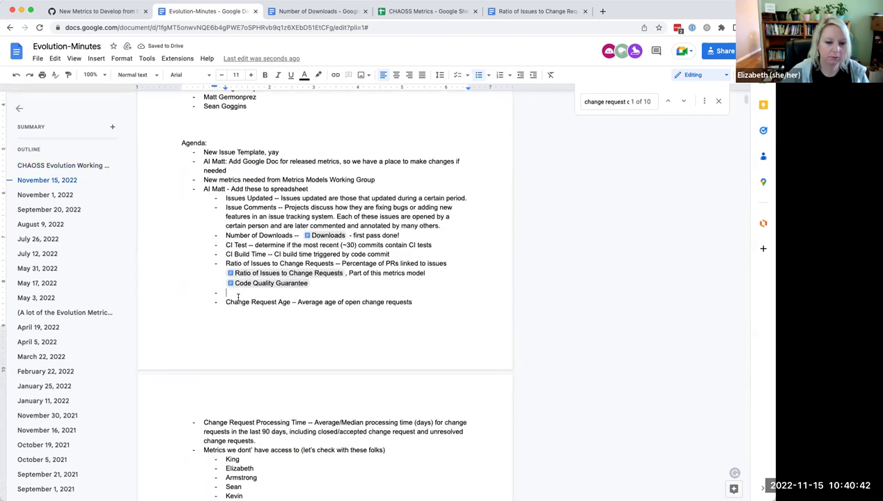
key(Delete)
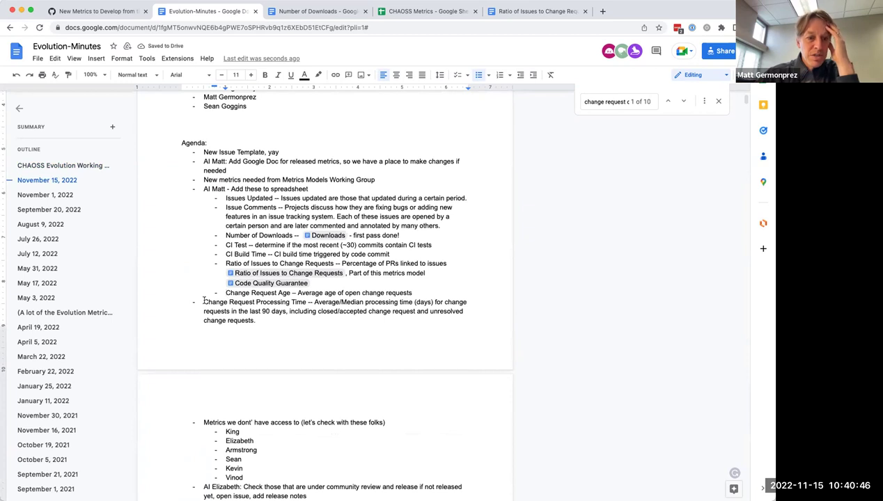
Step: Indent Change Request Processing Time one level deeper, then switch to CHAOSS Metrics
click(203, 301)
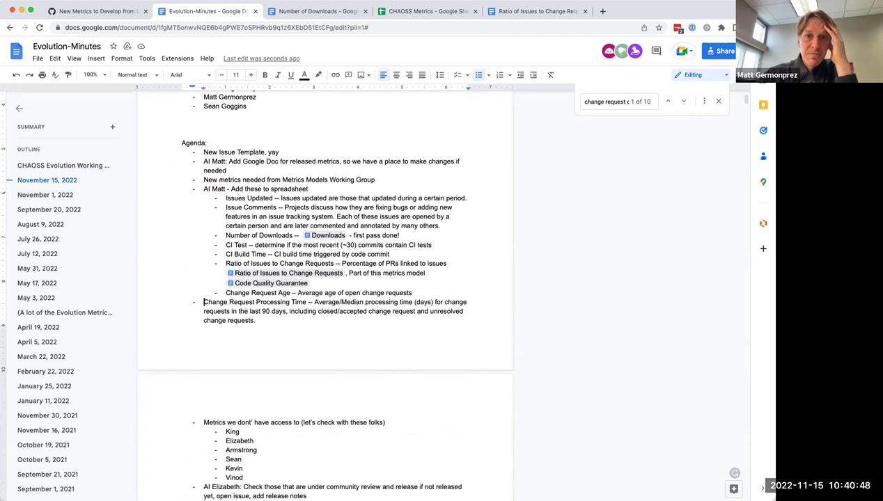
key(Tab)
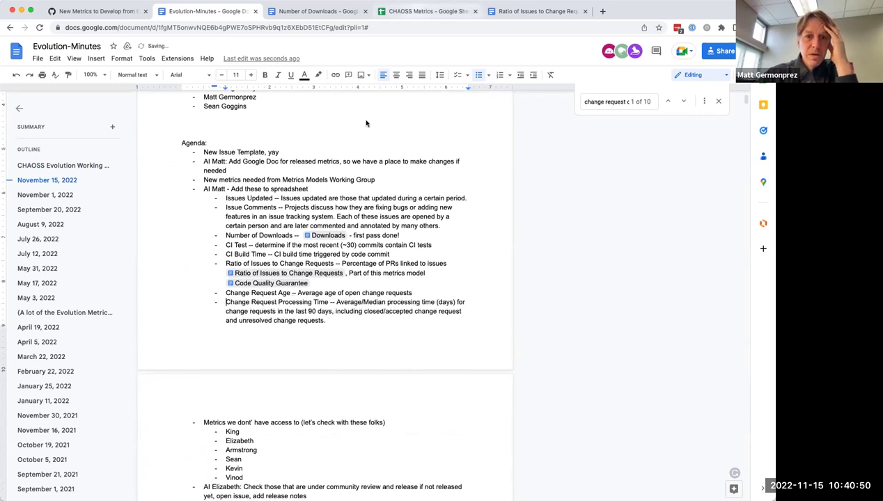
click(416, 12)
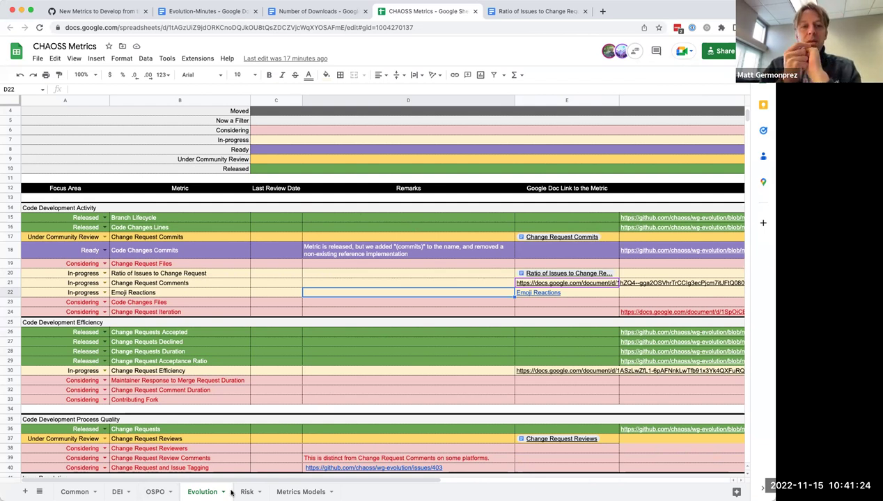
Step: Browse the Evolution sheet, where Ratio of Issues to Change Request and Emoji Reactions are In-progress, then return to Evolution-Minutes
drag(315, 482, 563, 487)
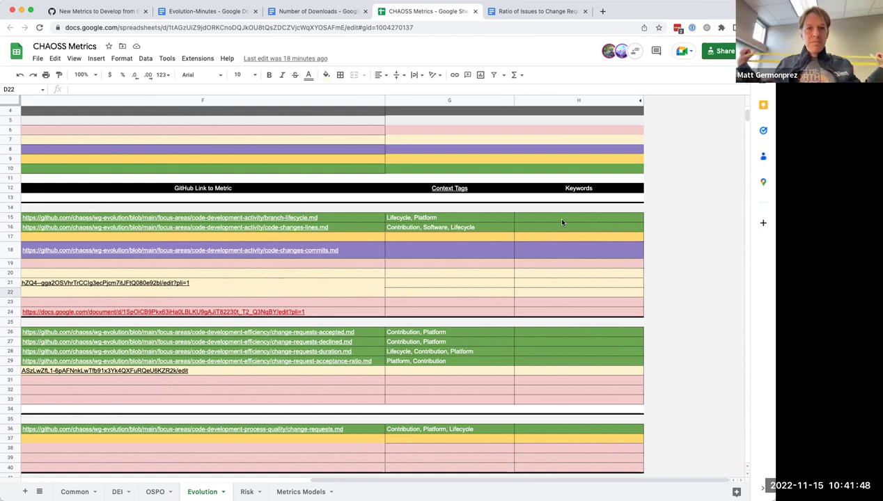
scroll(555, 395, down, 5)
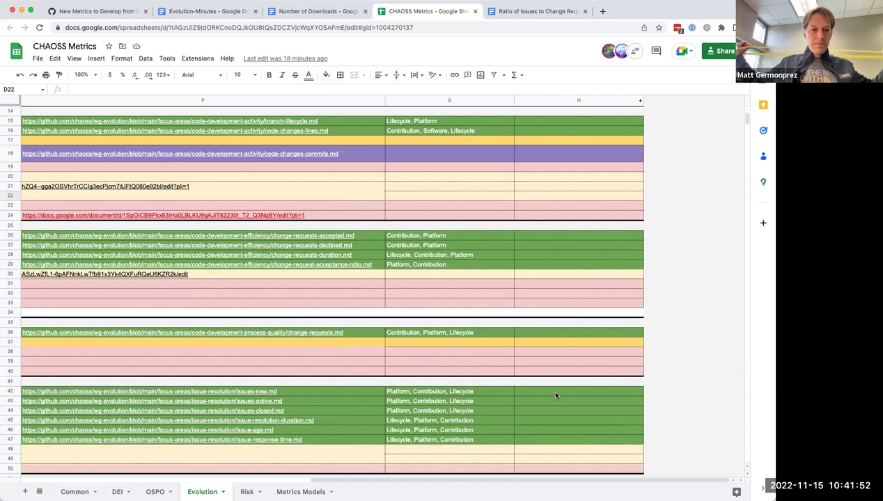
scroll(555, 395, up, 7)
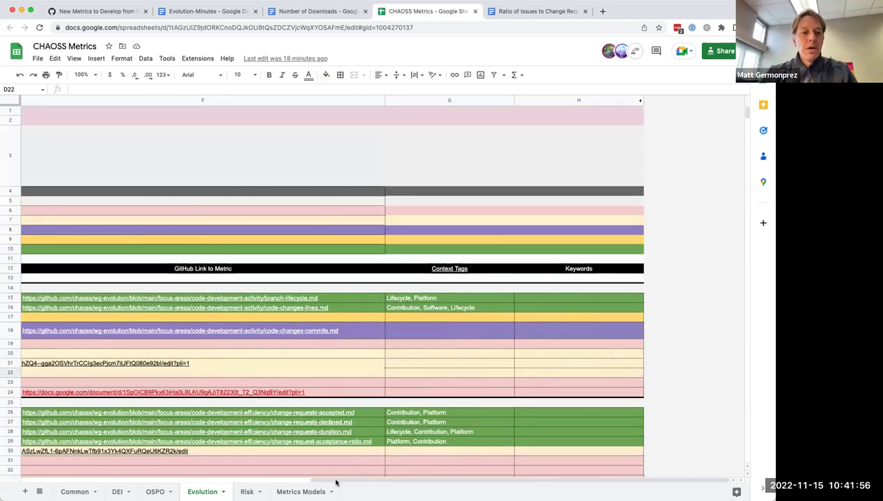
scroll(189, 478, left, 10)
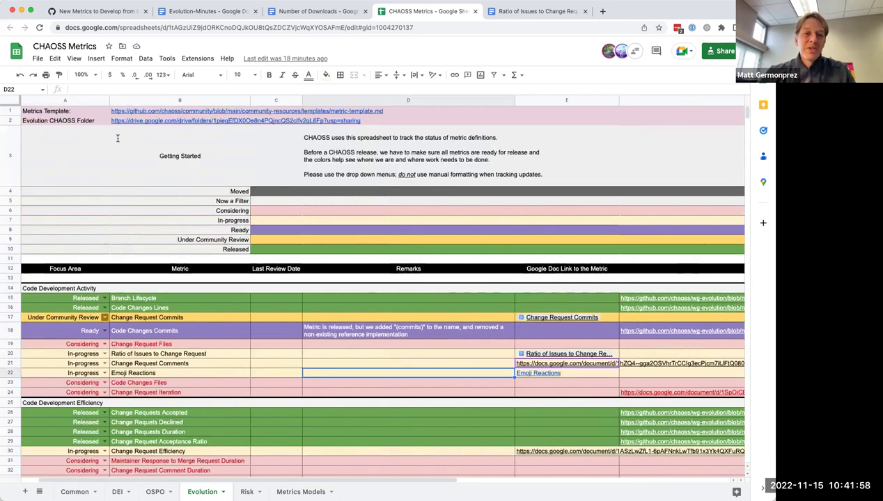
click(207, 12)
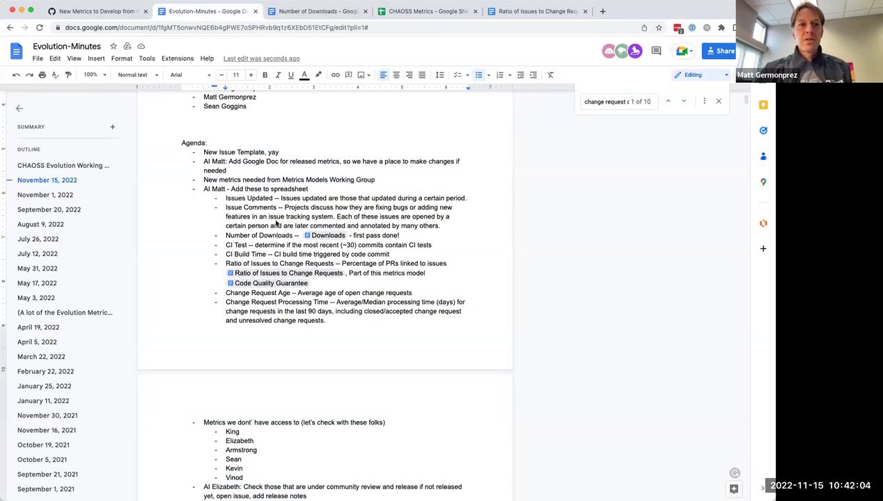
Step: Close the find bar, indent the 'Add these to spreadsheet' action item under the new-metrics item, and return to CHAOSS Metrics
scroll(276, 221, down, 2)
scroll(276, 222, up, 1)
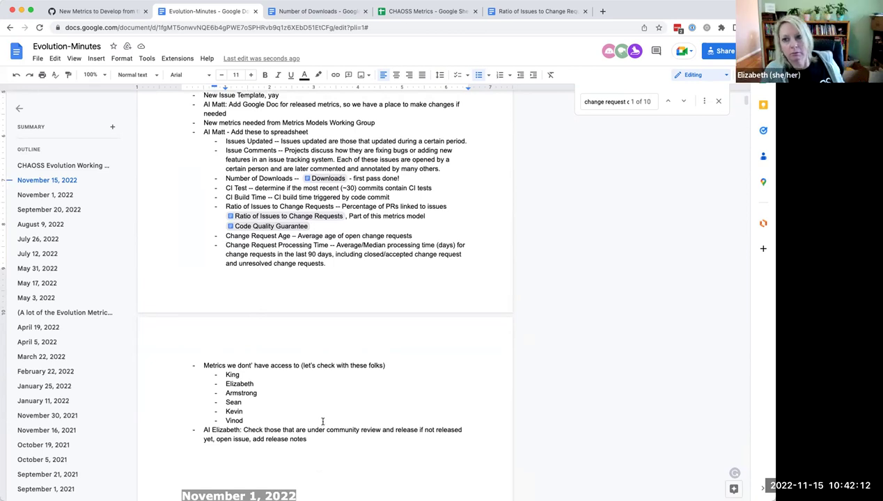
click(722, 102)
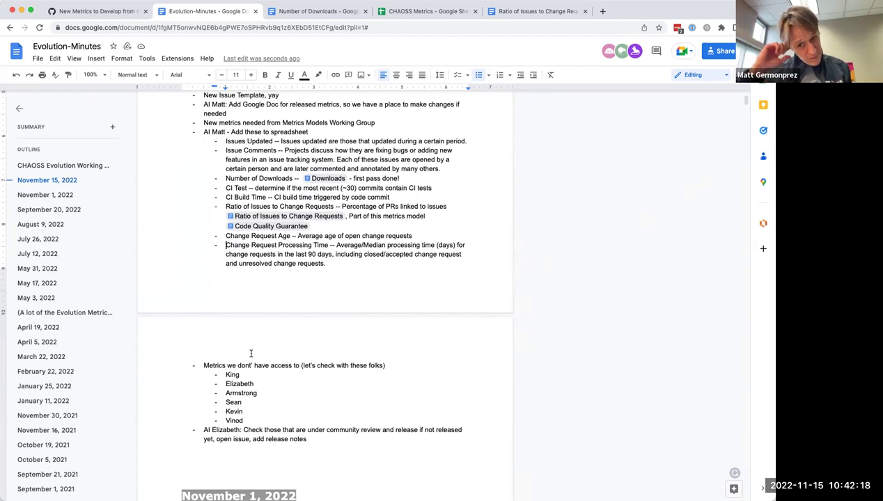
scroll(251, 353, up, 3)
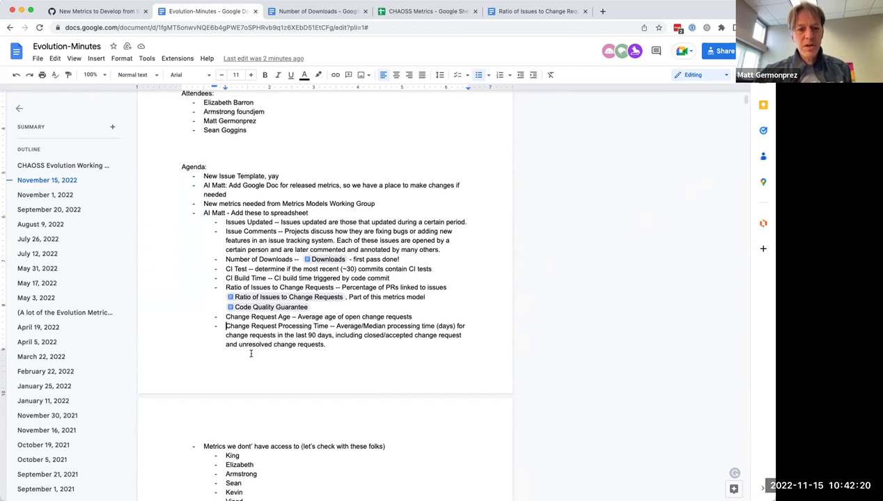
scroll(251, 354, up, 1)
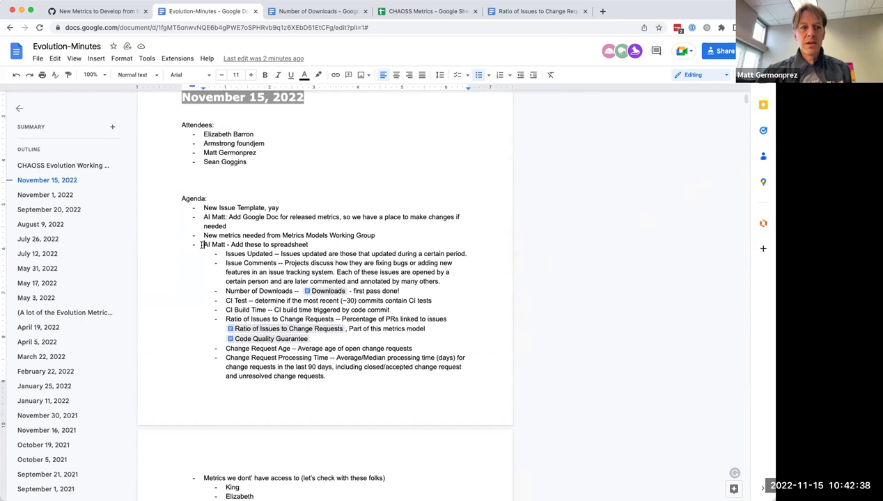
key(Tab)
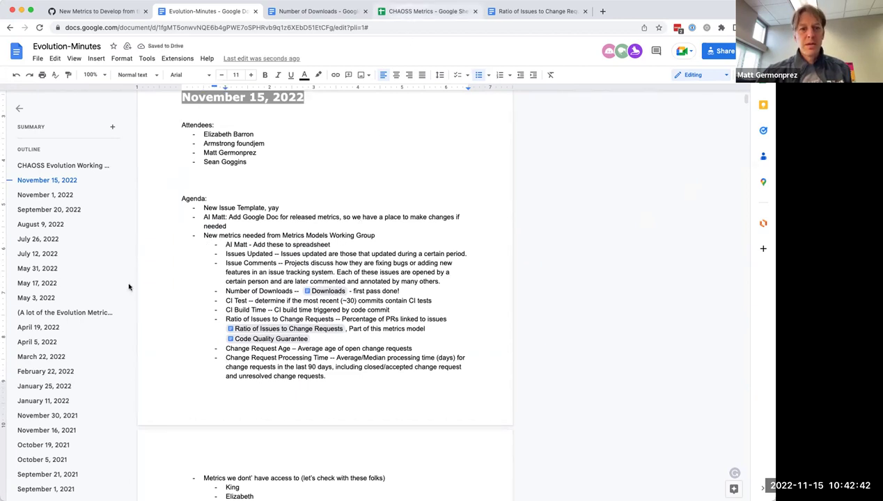
key(super+4)
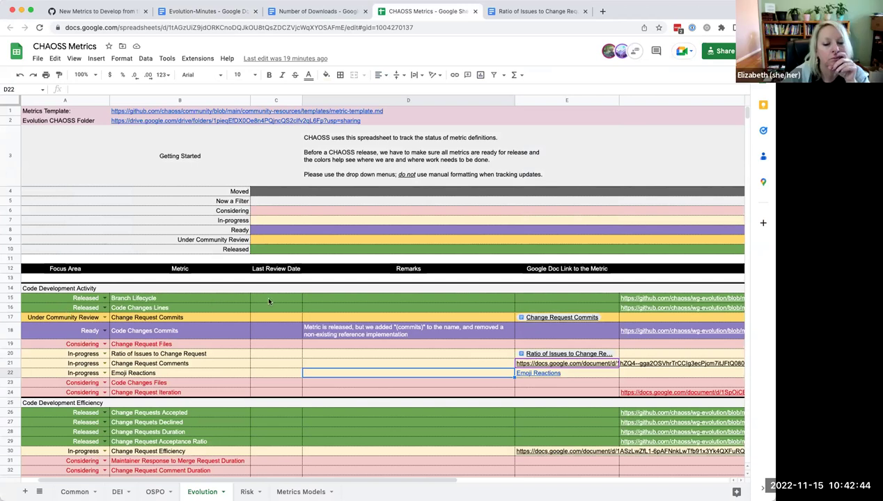